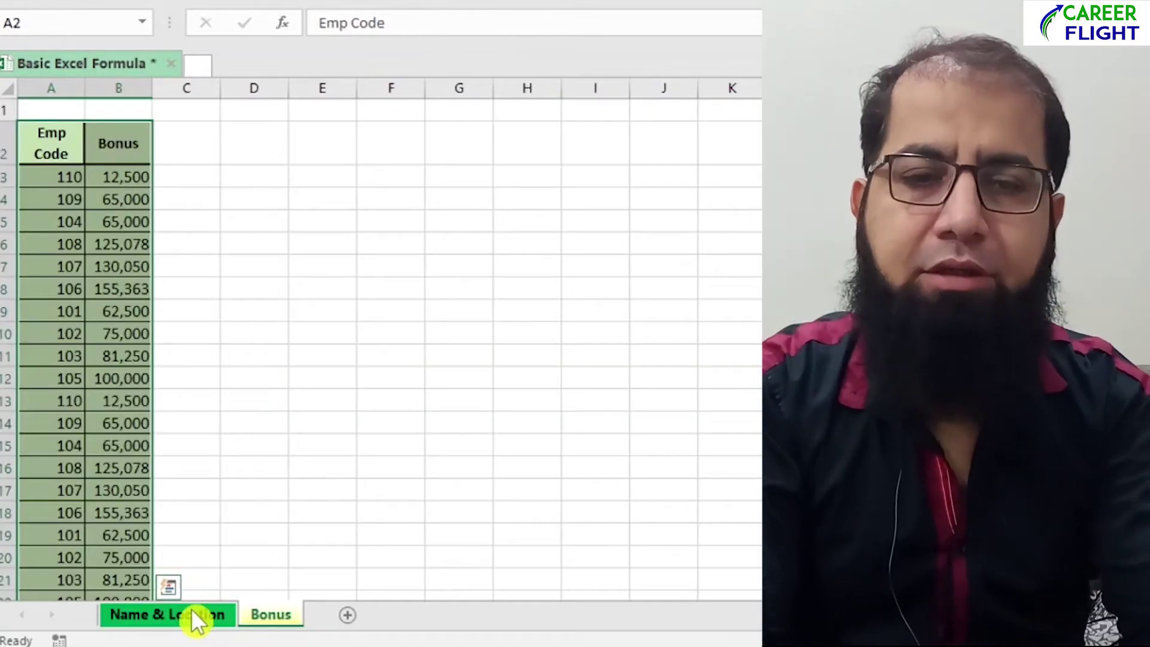
Compare the Name & Location employee table with the Bonus sheet's bonus amounts.
{"action": "left_click", "coordinate": [191, 610]}
{"action": "left_click", "coordinate": [450, 457]}
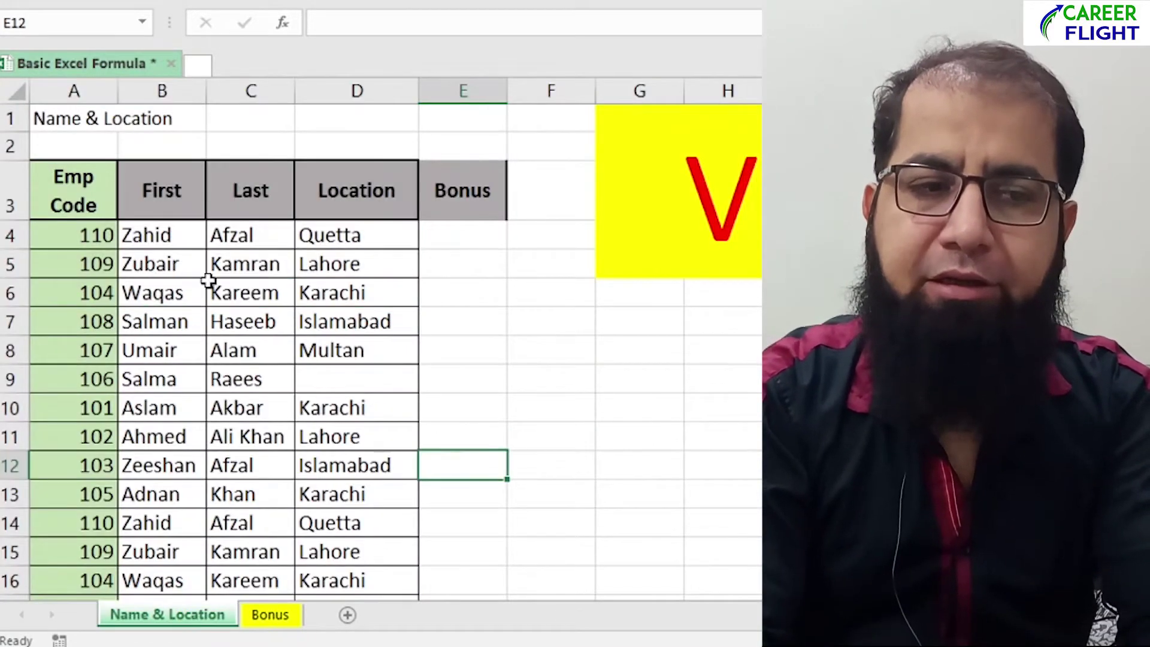
{"action": "left_click", "coordinate": [51, 176]}
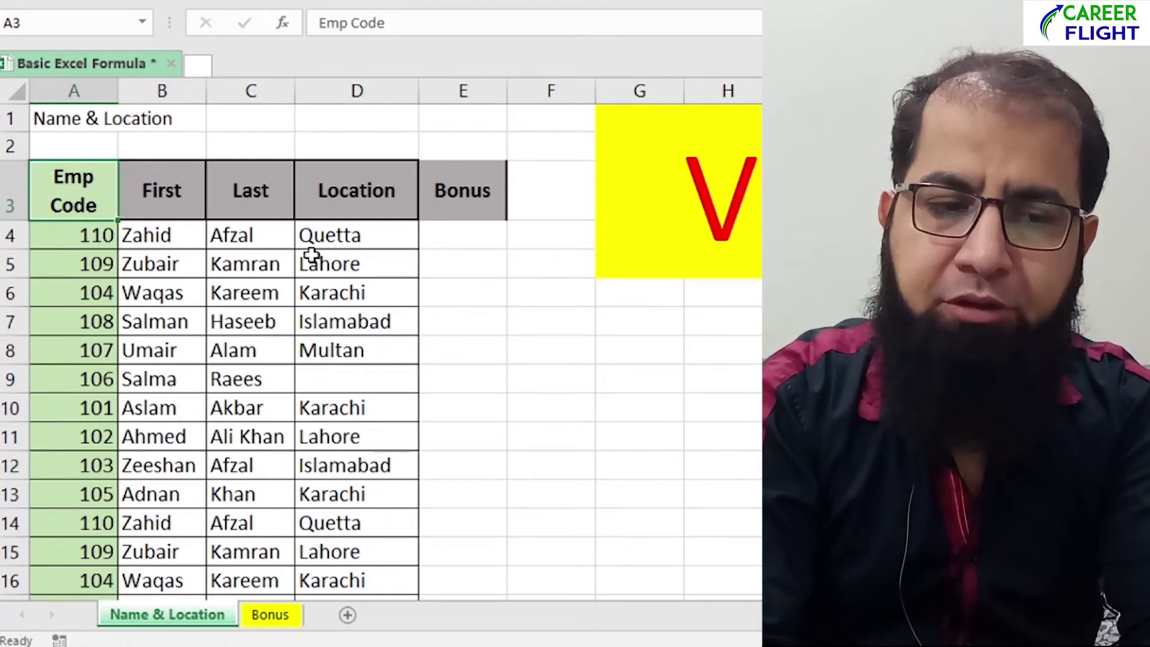
{"action": "left_click", "coordinate": [278, 617]}
{"action": "left_click", "coordinate": [118, 238]}
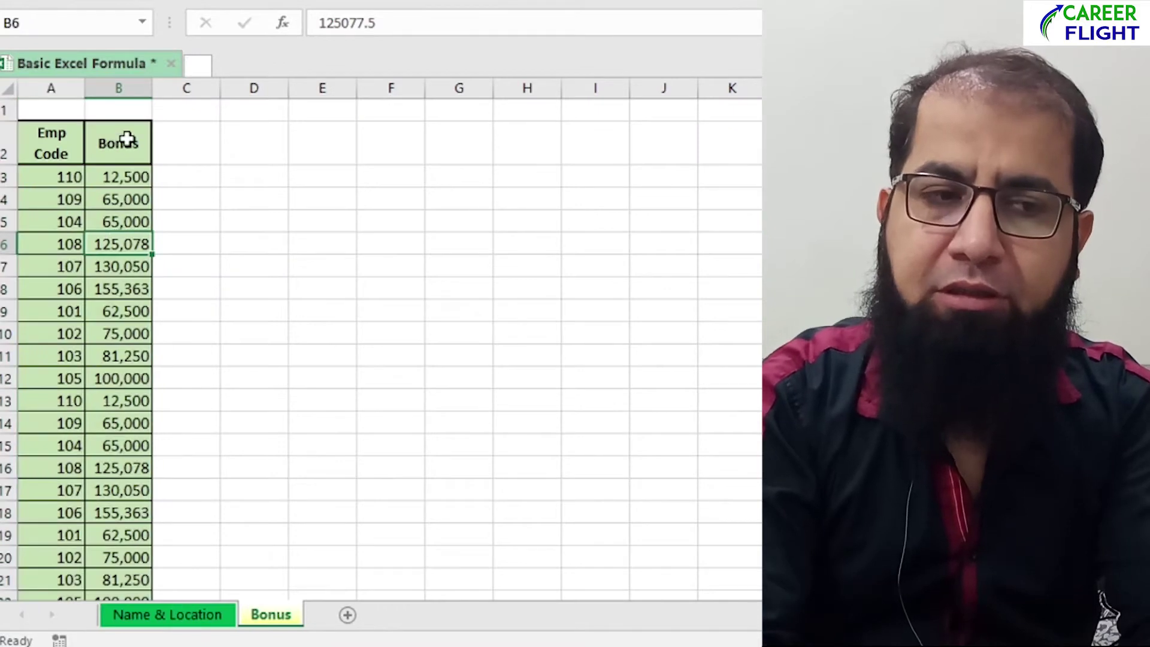
{"action": "left_click", "coordinate": [122, 89]}
Back on Name & Location, move to the first Bonus cell, E4.
{"action": "left_click", "coordinate": [174, 614]}
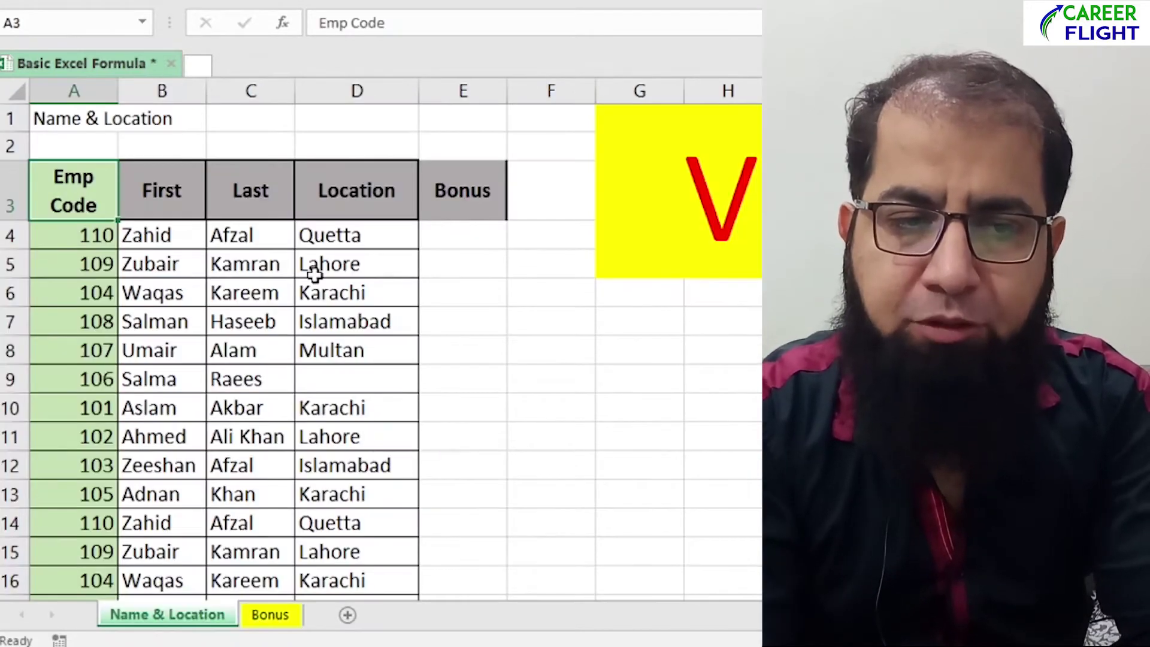
{"action": "key", "text": "Right"}
{"action": "key", "text": "Right"}
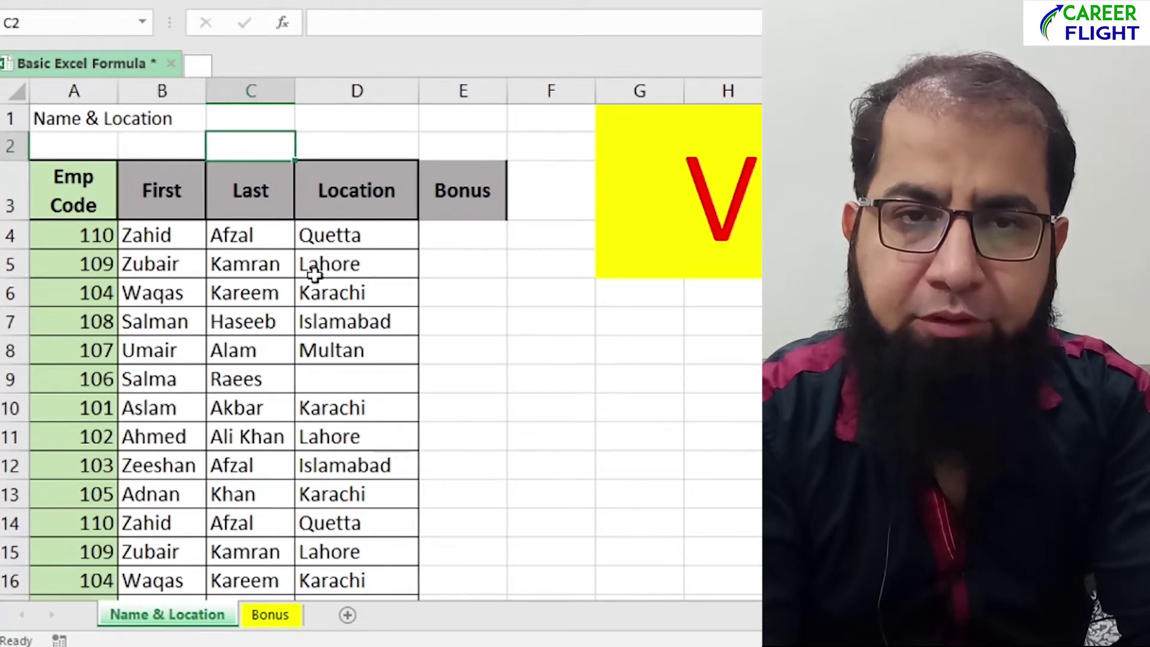
{"action": "key", "text": "Right"}
{"action": "key", "text": "Right"}
{"action": "key", "text": "Right"}
{"action": "key", "text": "Left"}
{"action": "key", "text": "Down"}
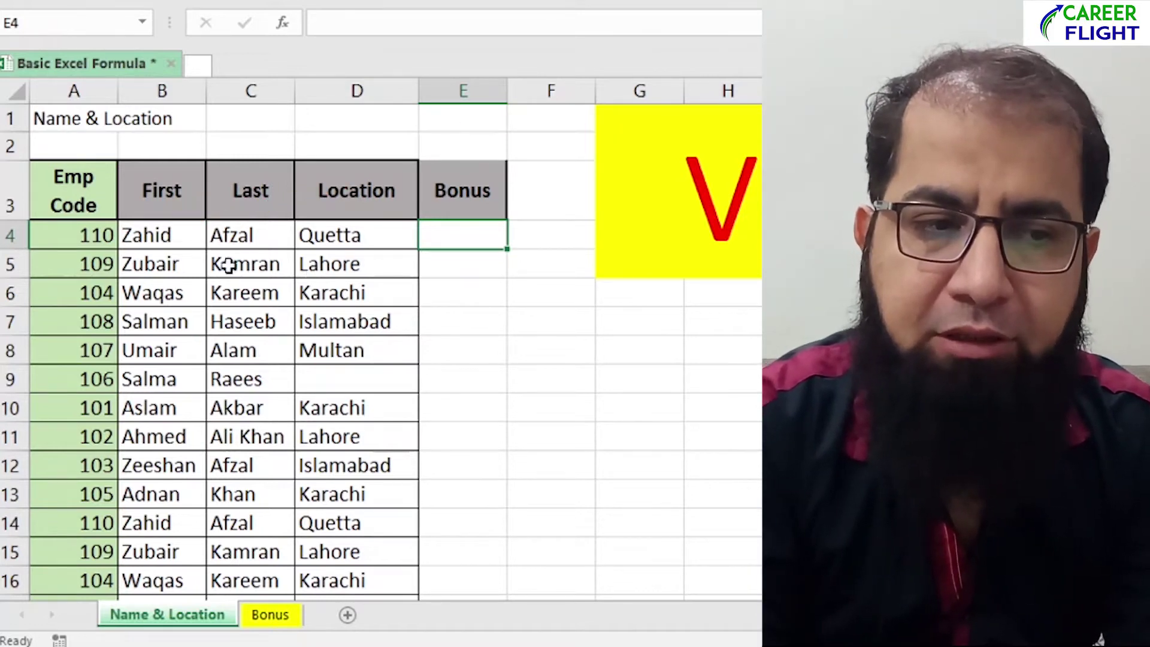
Check the Emp Code headers on both sheets, ending on Name & Location.
{"action": "left_click", "coordinate": [81, 199]}
{"action": "left_click", "coordinate": [254, 617]}
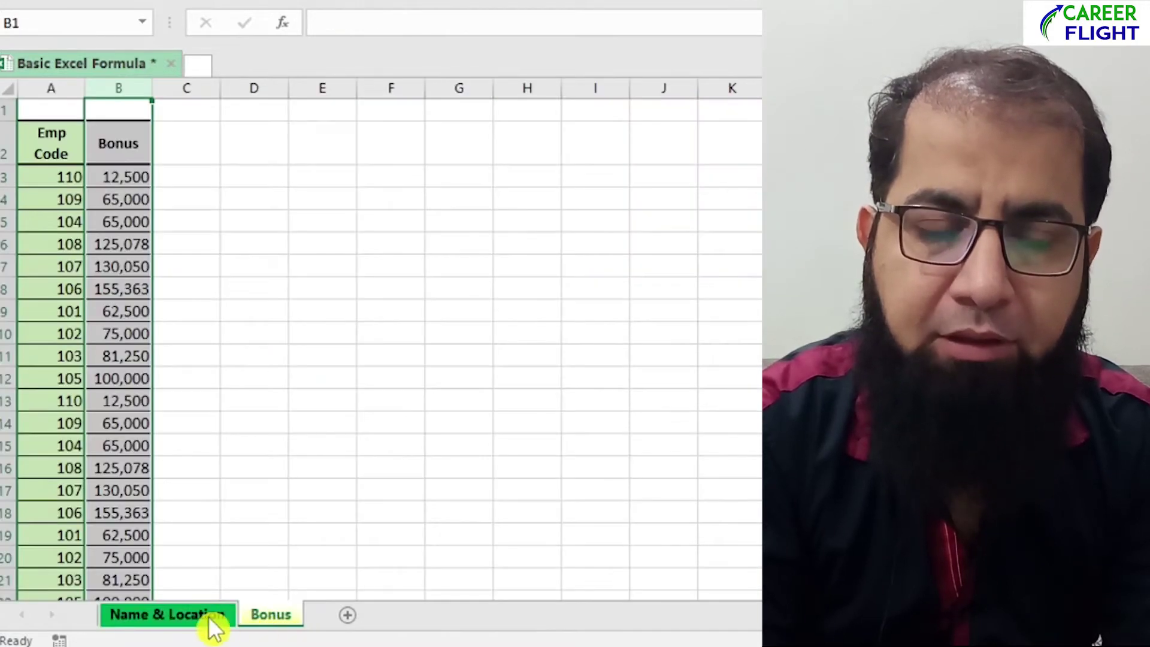
{"action": "left_click", "coordinate": [73, 138]}
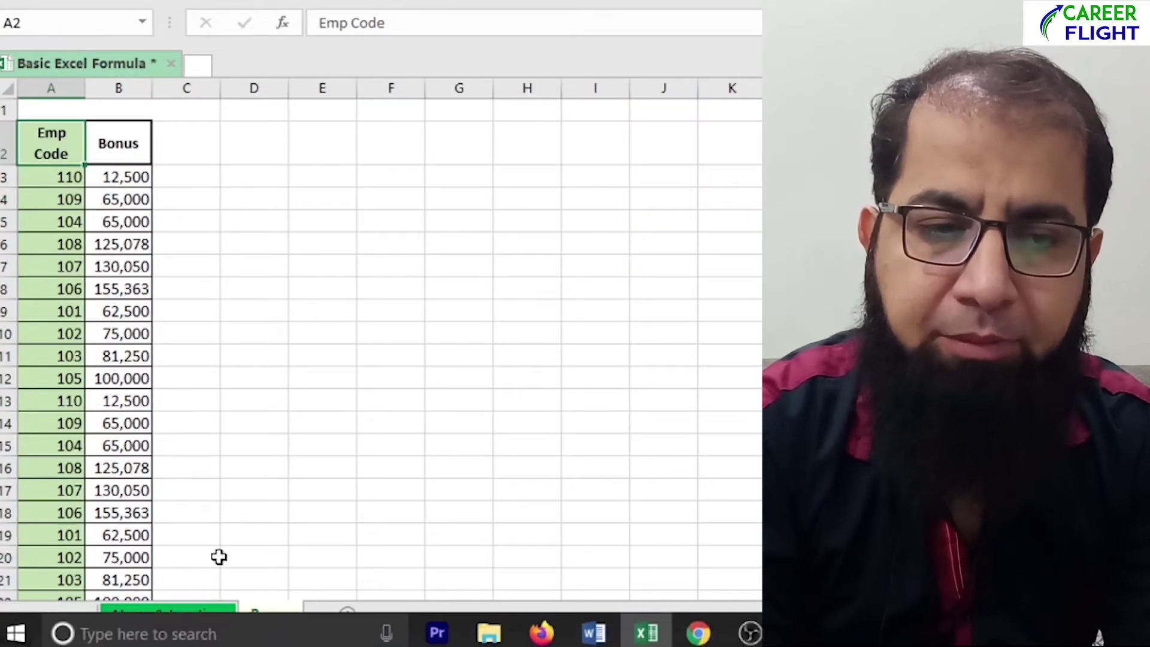
{"action": "left_click", "coordinate": [192, 613]}
In E4, begin =VLOOKUP(A4, using A4's employee code as the lookup value.
{"action": "left_click", "coordinate": [480, 236]}
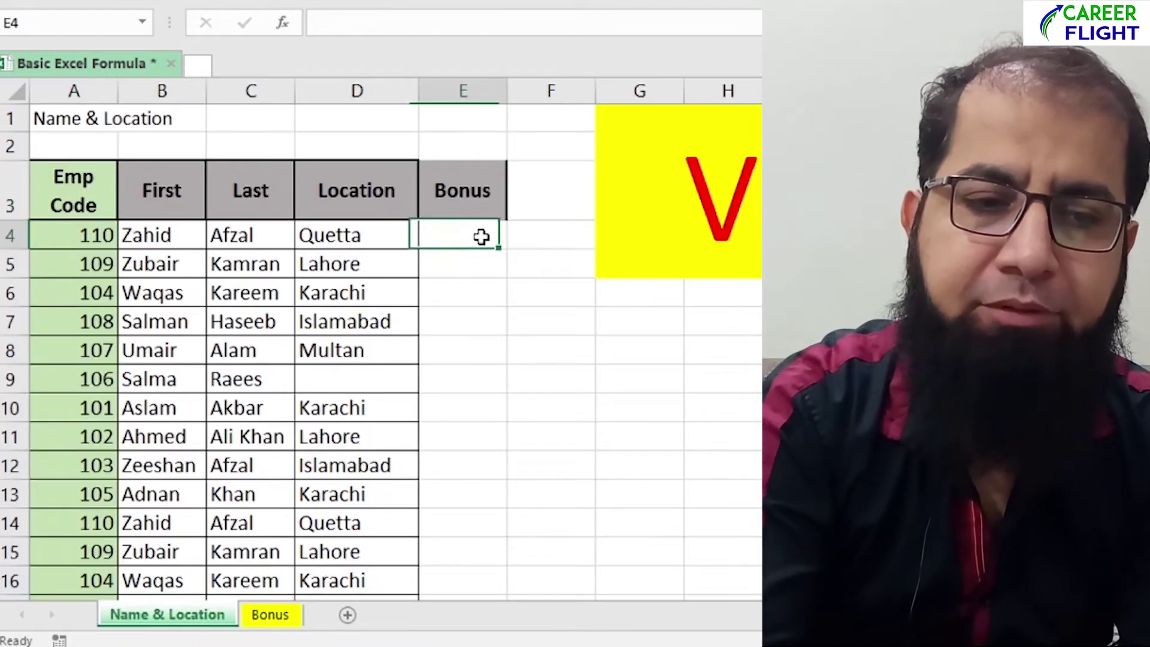
{"action": "type", "text": "=vl"}
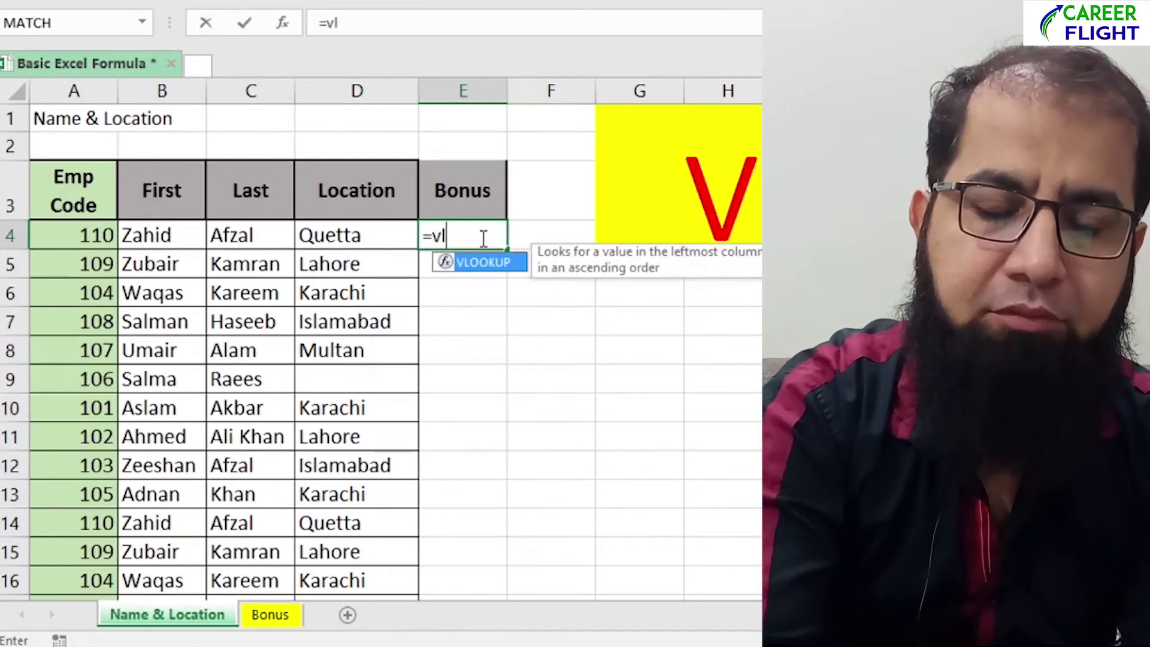
{"action": "type", "text": "ookup("}
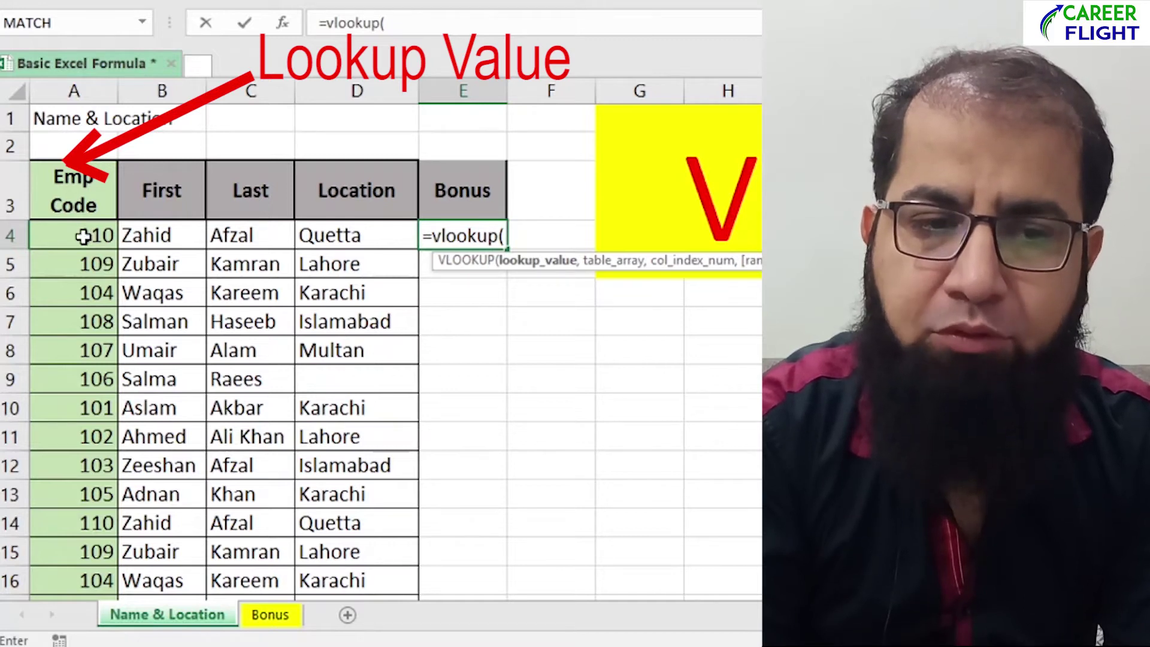
{"action": "left_click", "coordinate": [83, 237]}
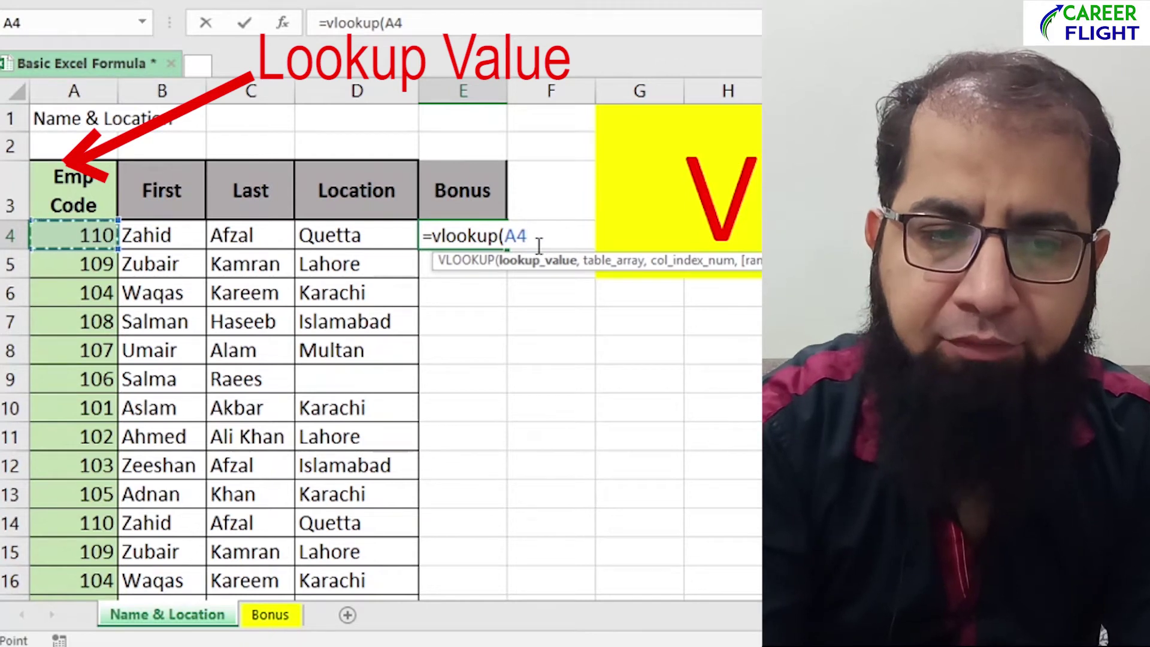
{"action": "key", "text": "BackSpace"}
{"action": "key", "text": "BackSpace"}
{"action": "type", "text": "A4"}
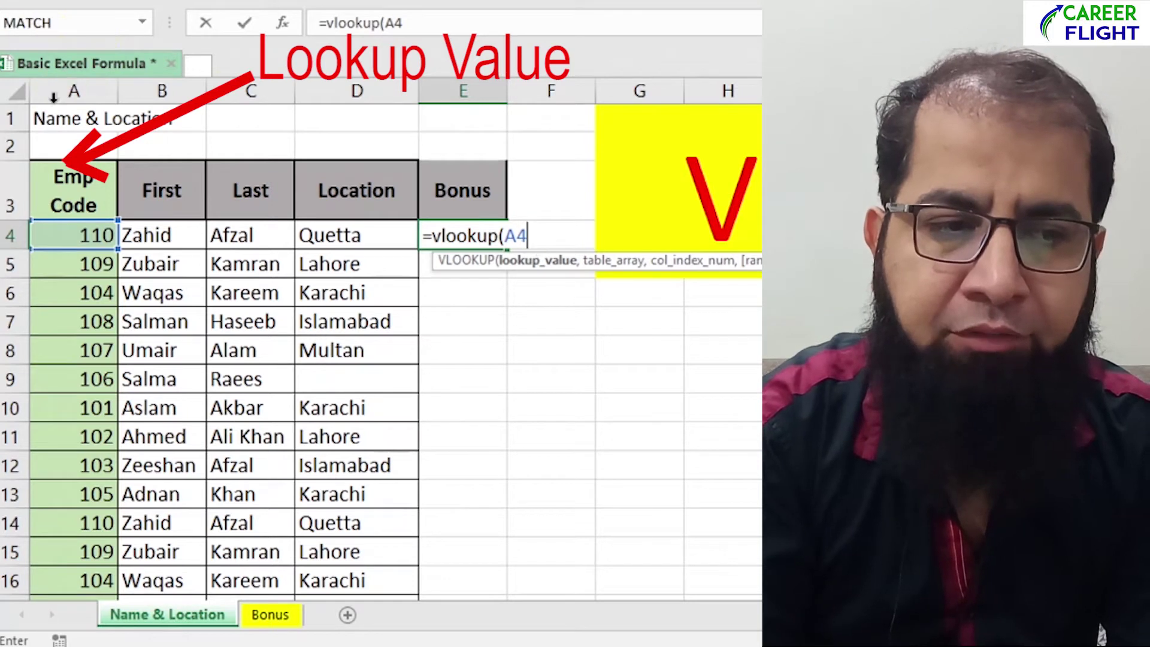
{"action": "left_click", "coordinate": [676, 287]}
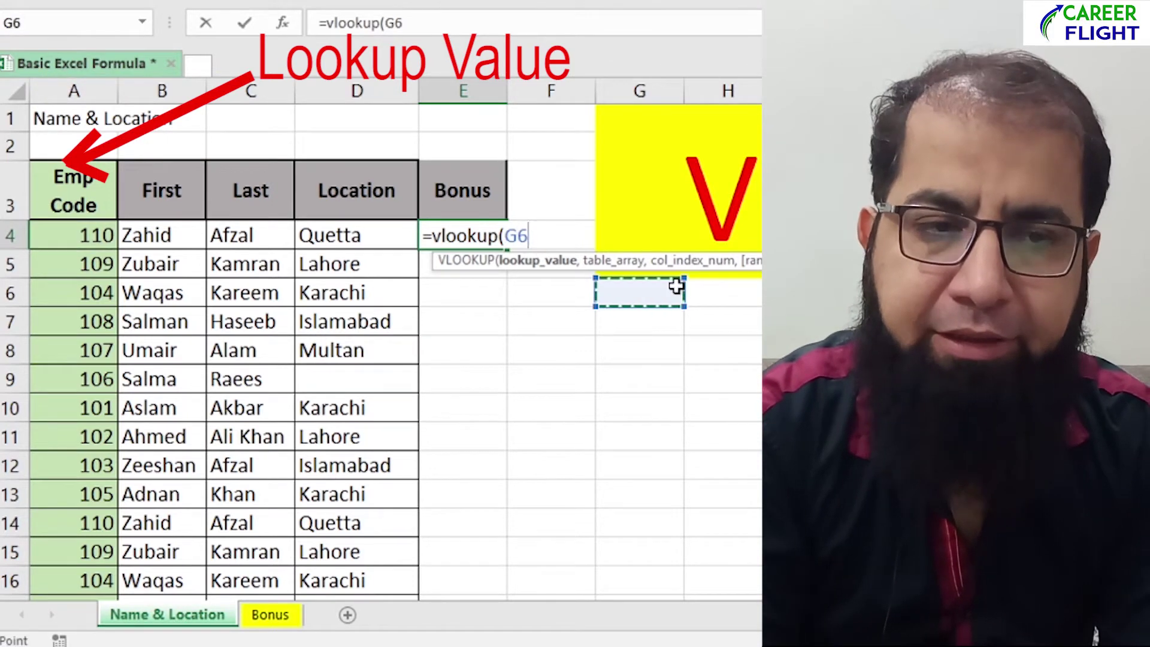
{"action": "key", "text": "BackSpace"}
{"action": "key", "text": "BackSpace"}
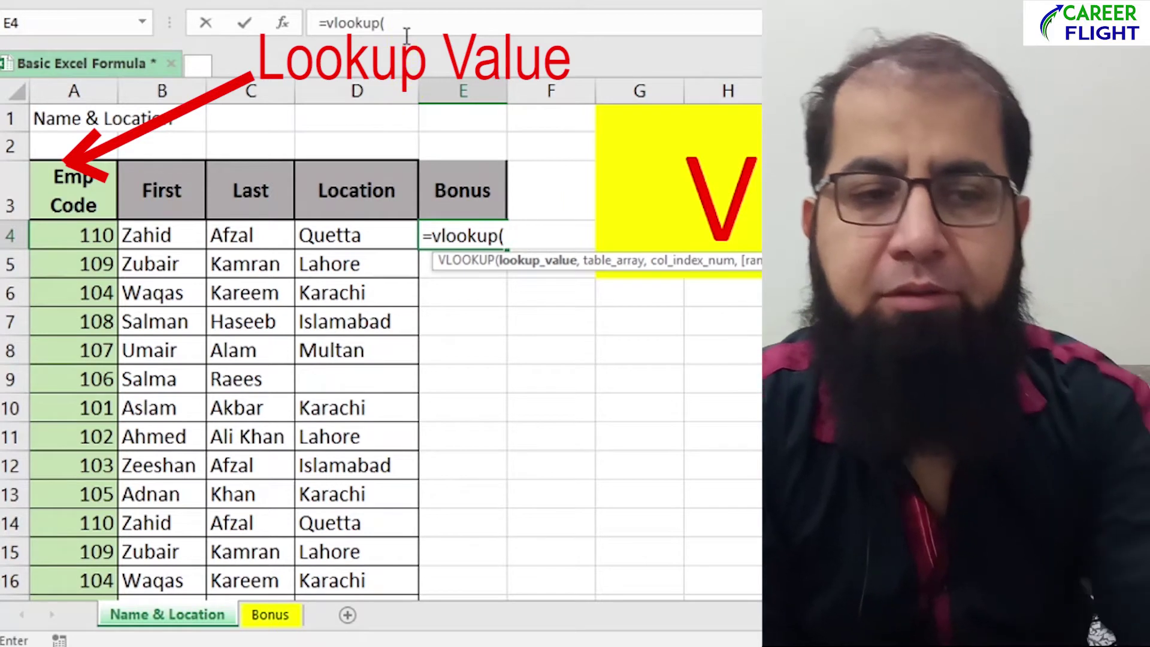
{"action": "left_click", "coordinate": [407, 25]}
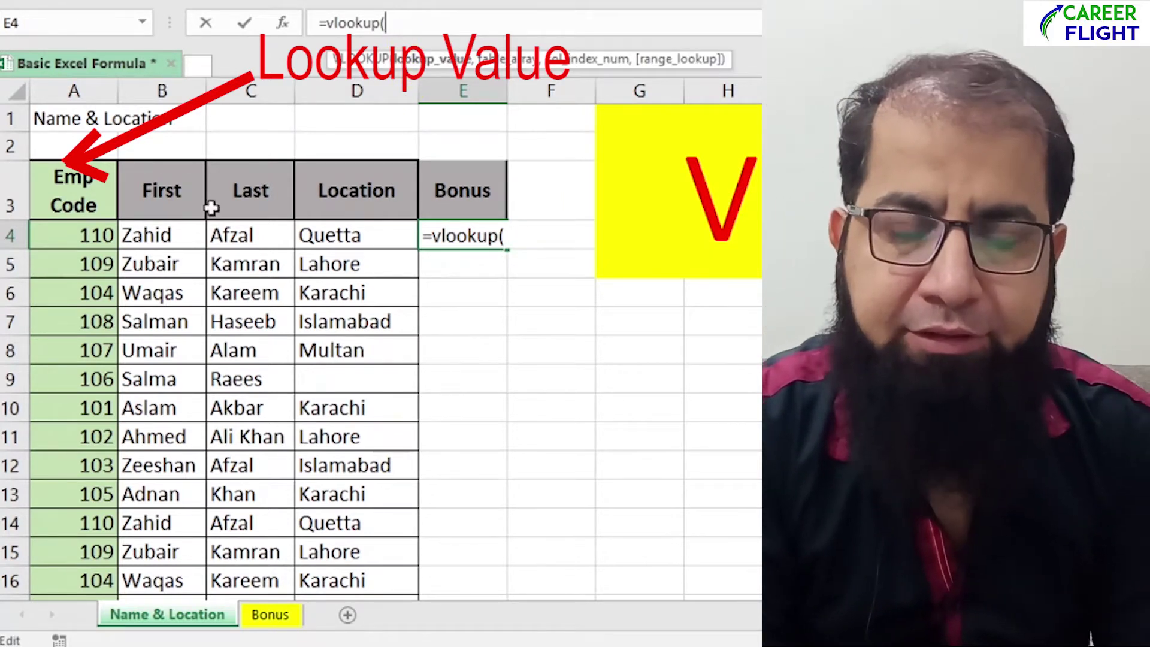
{"action": "left_click", "coordinate": [108, 237]}
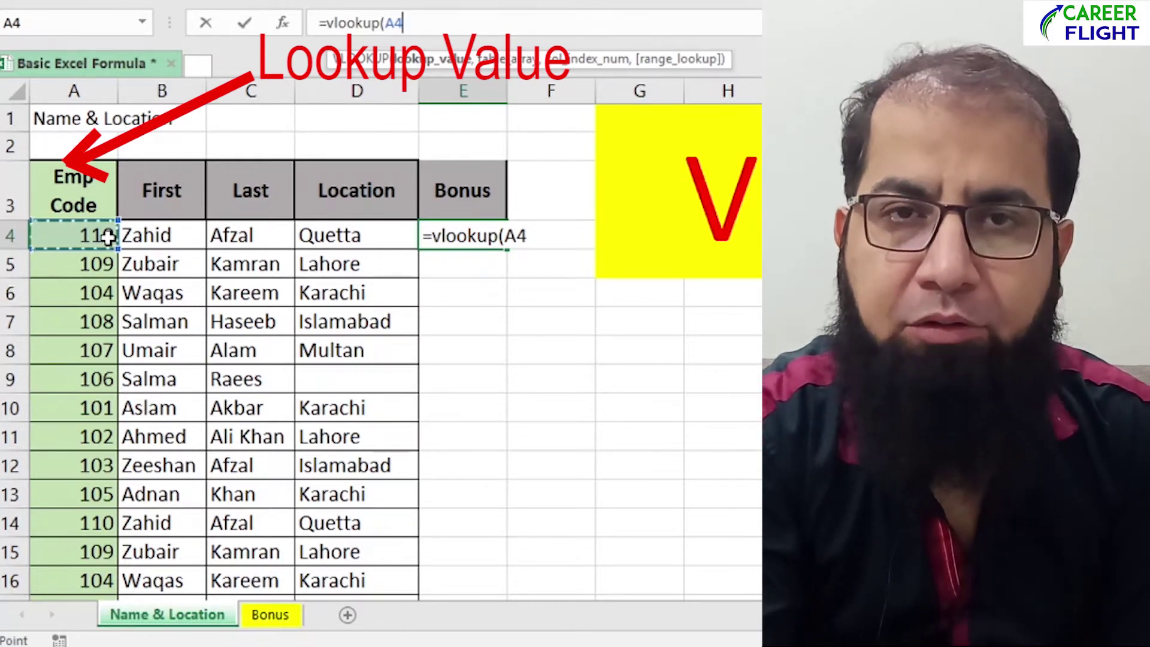
{"action": "type", "text": ","}
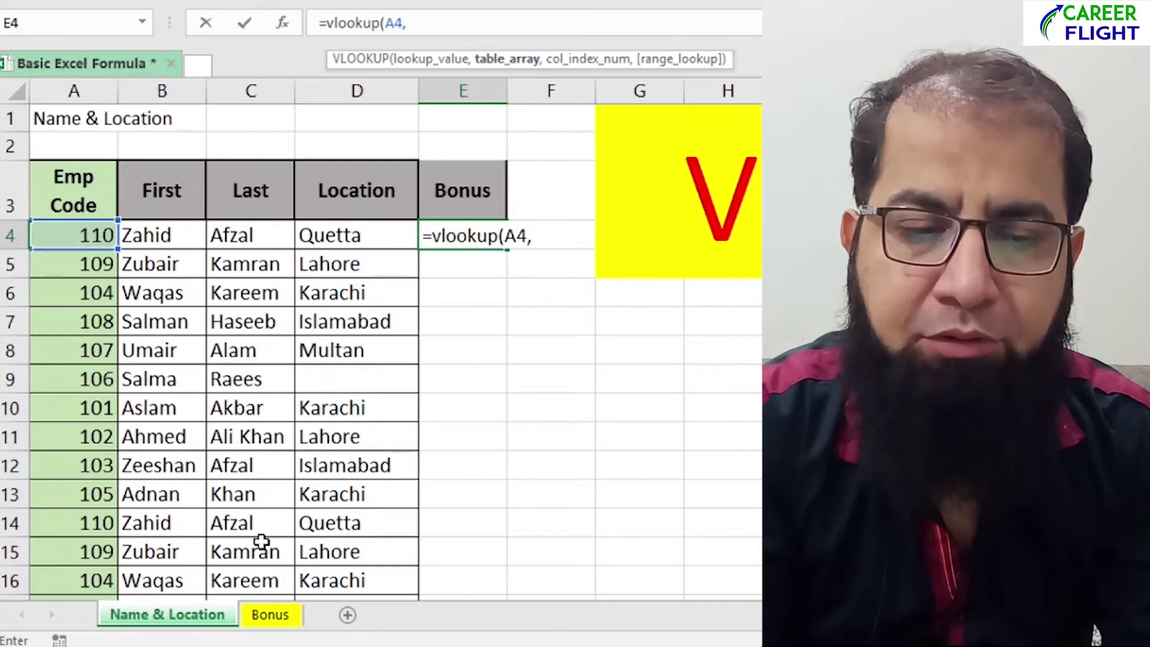
Select Bonus!A2:B32 on the Bonus sheet as the VLOOKUP table array.
{"action": "left_click", "coordinate": [272, 610]}
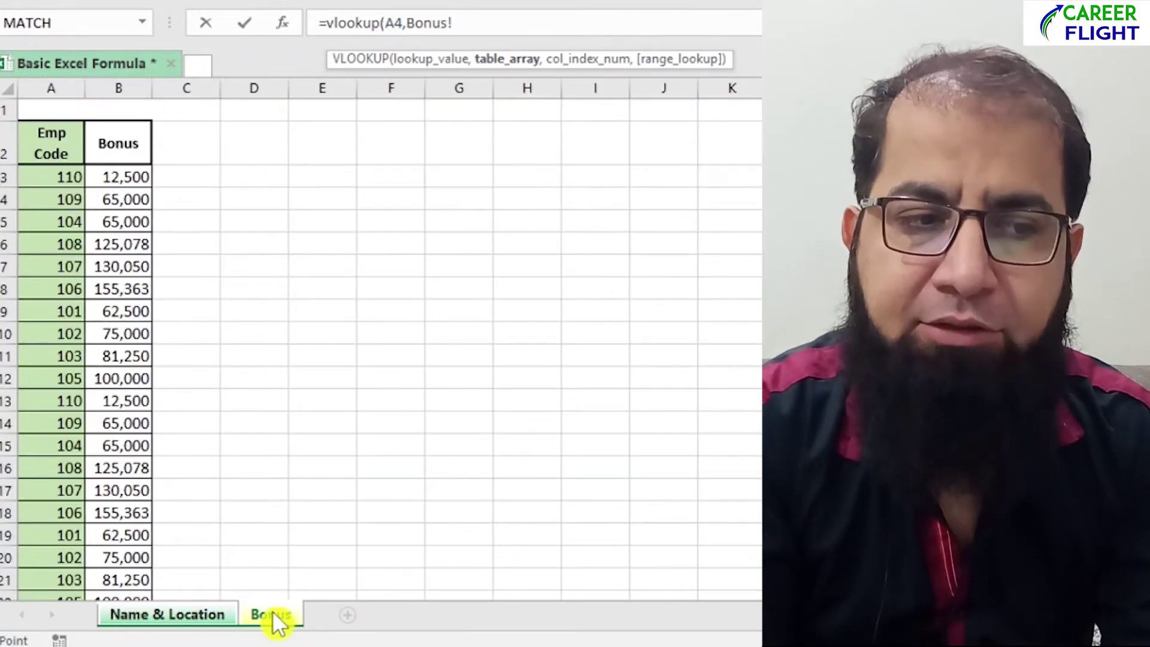
{"action": "left_click", "coordinate": [59, 147]}
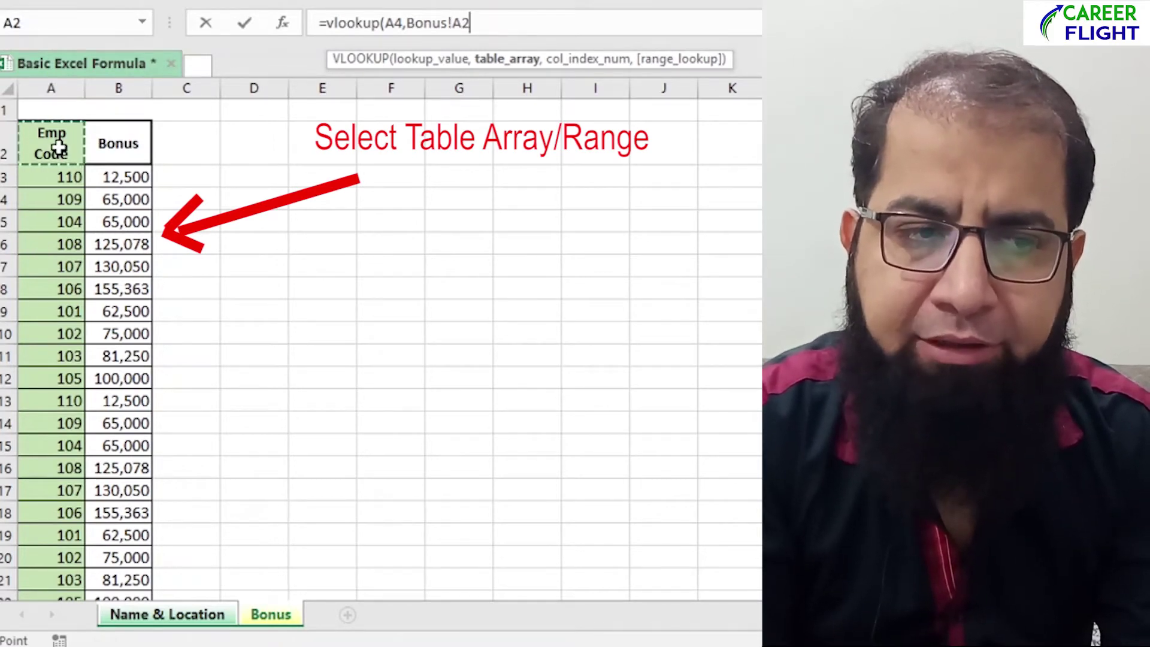
{"action": "left_click_drag", "start_coordinate": [59, 147], "coordinate": [118, 233]}
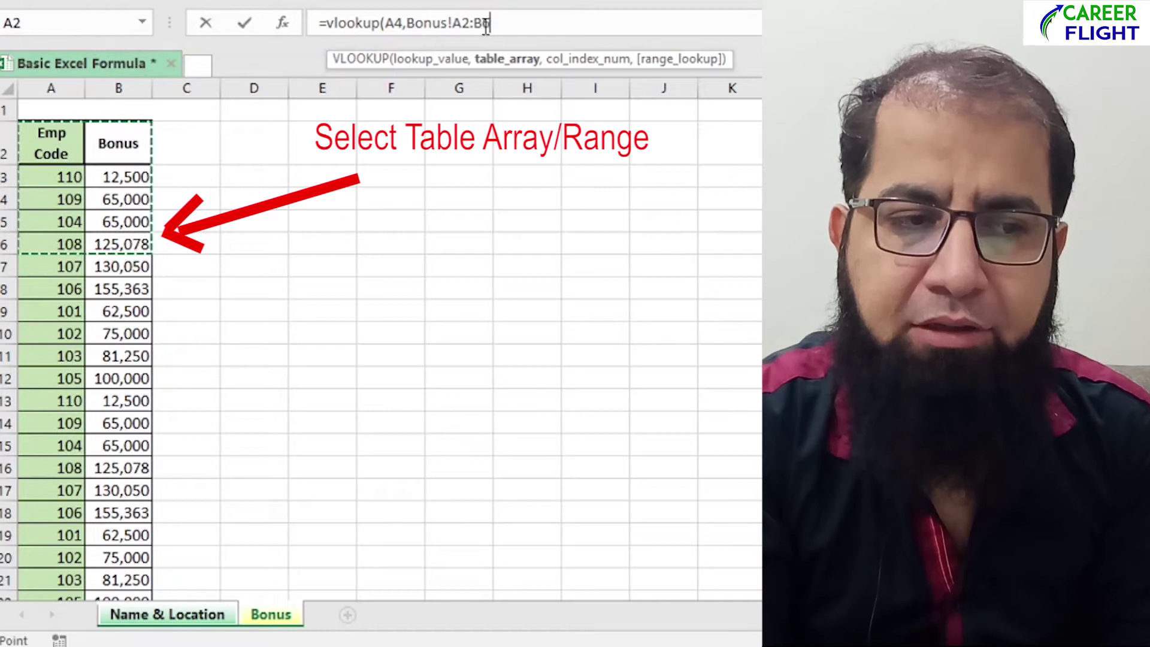
{"action": "mouse_move", "coordinate": [78, 150]}
{"action": "left_mouse_down"}
{"action": "mouse_move", "coordinate": [110, 224]}
{"action": "mouse_move", "coordinate": [116, 586]}
{"action": "mouse_move", "coordinate": [133, 641]}
{"action": "mouse_move", "coordinate": [128, 533]}
{"action": "left_mouse_up"}
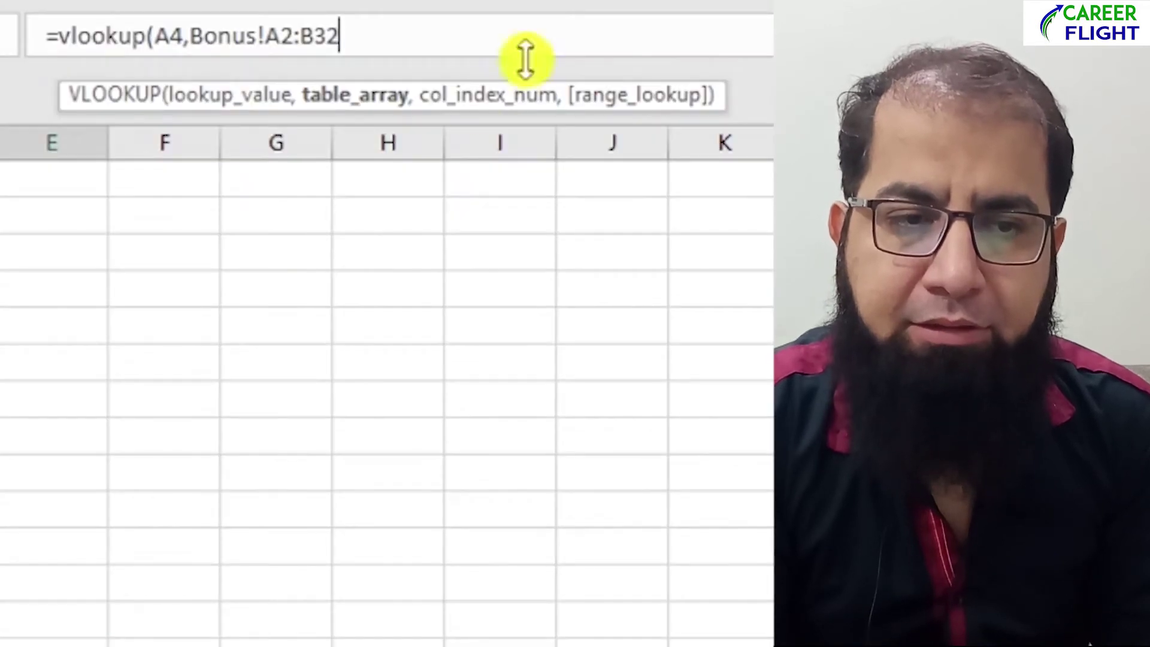
{"action": "left_click_drag", "start_coordinate": [238, 45], "coordinate": [188, 34]}
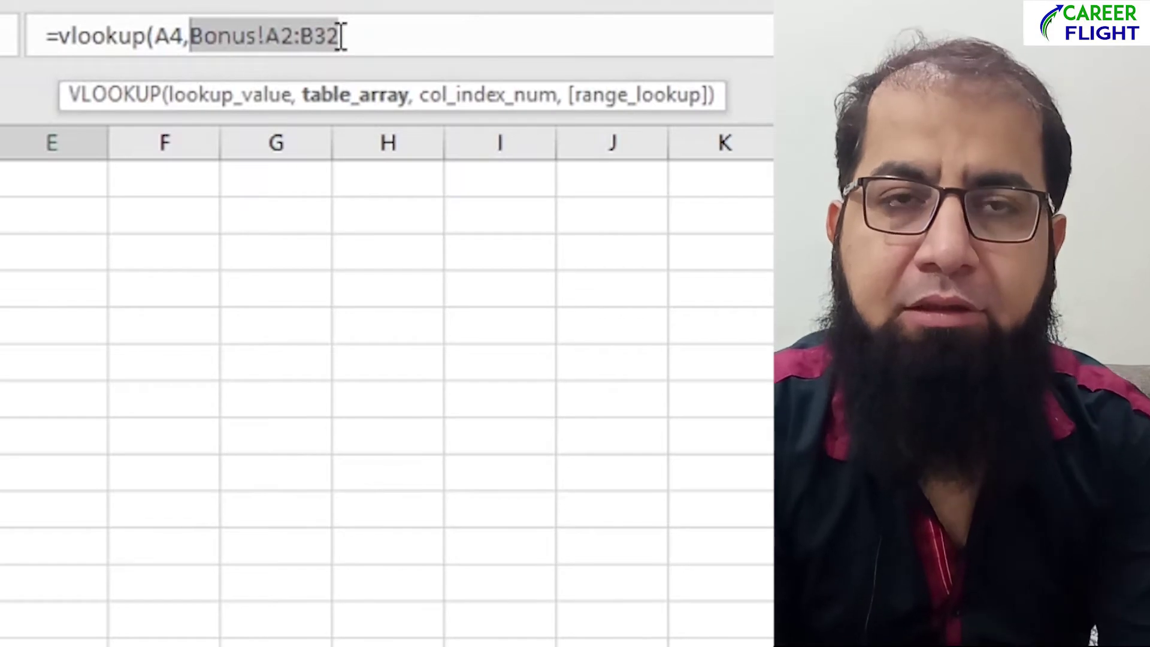
Lock the table range as Bonus!$A$2:$B$32 and add a comma for the column index.
{"action": "key", "text": "F4"}
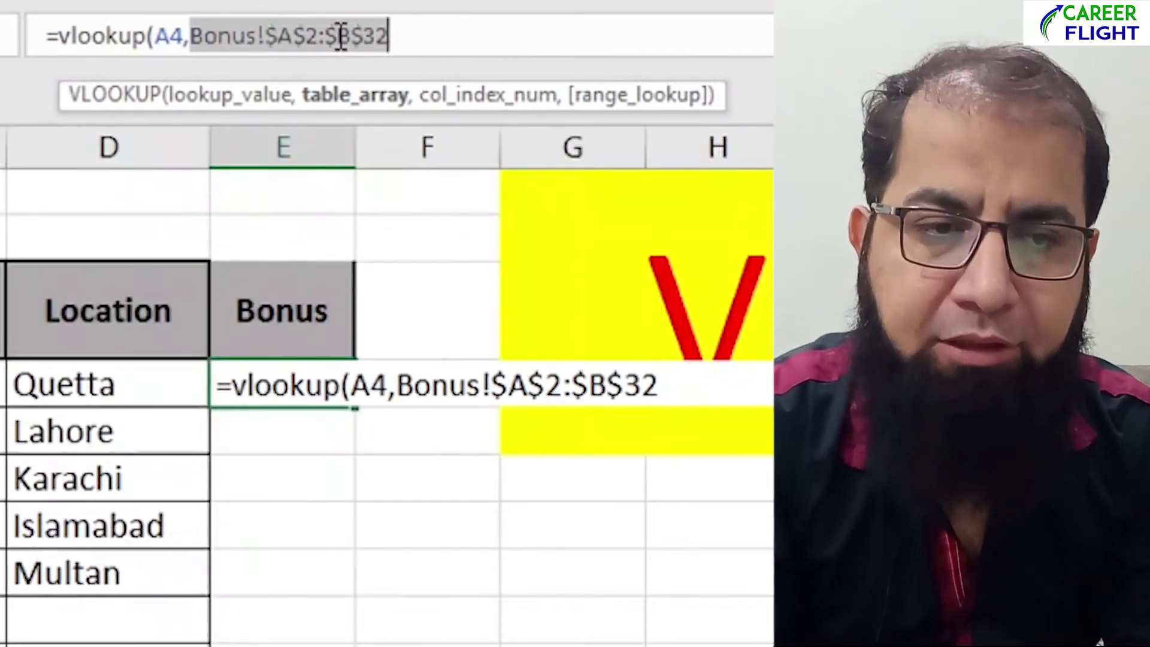
{"action": "left_click", "coordinate": [296, 42]}
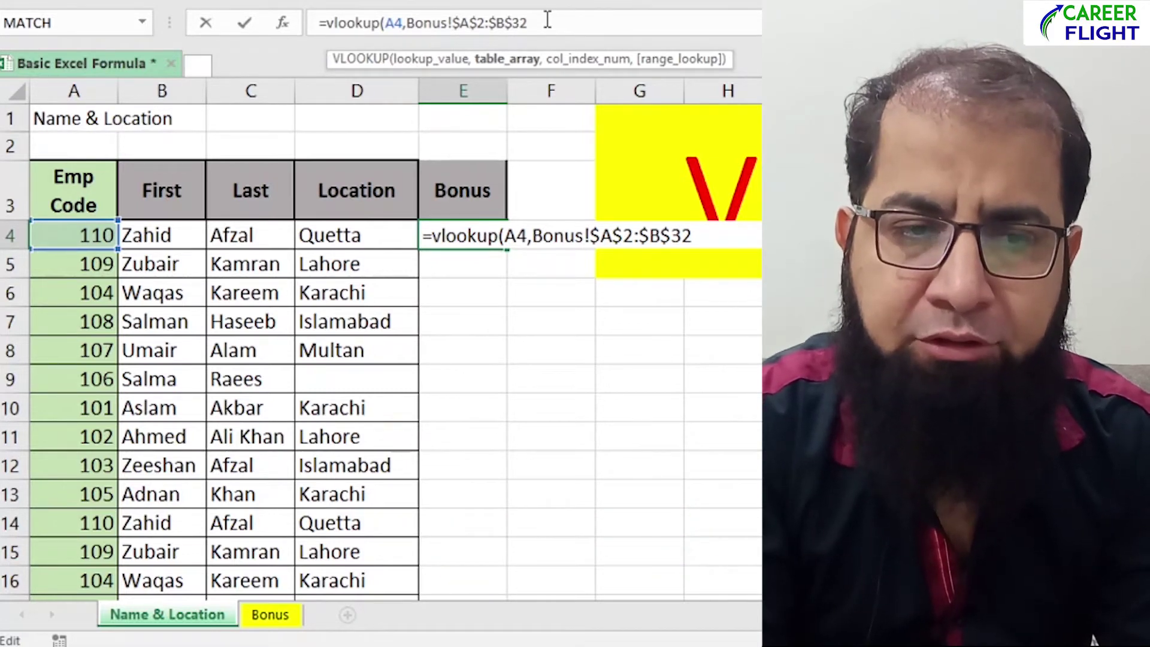
{"action": "type", "text": ","}
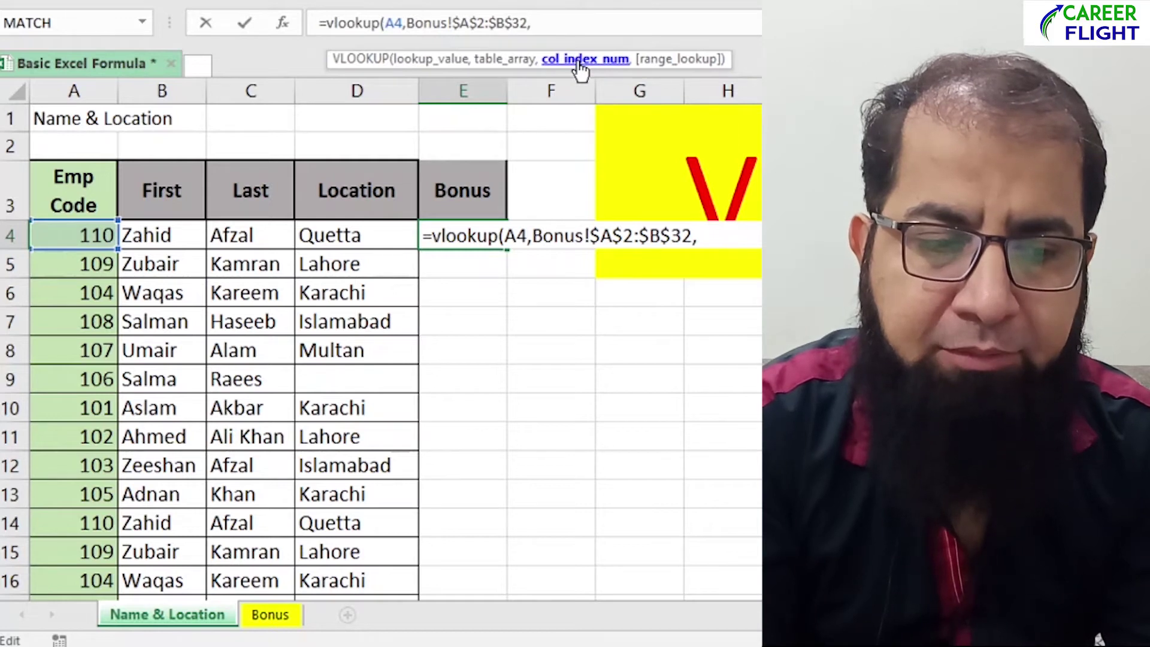
Complete the lookup with column index 2 and FALSE for an exact match.
{"action": "left_click", "coordinate": [278, 606]}
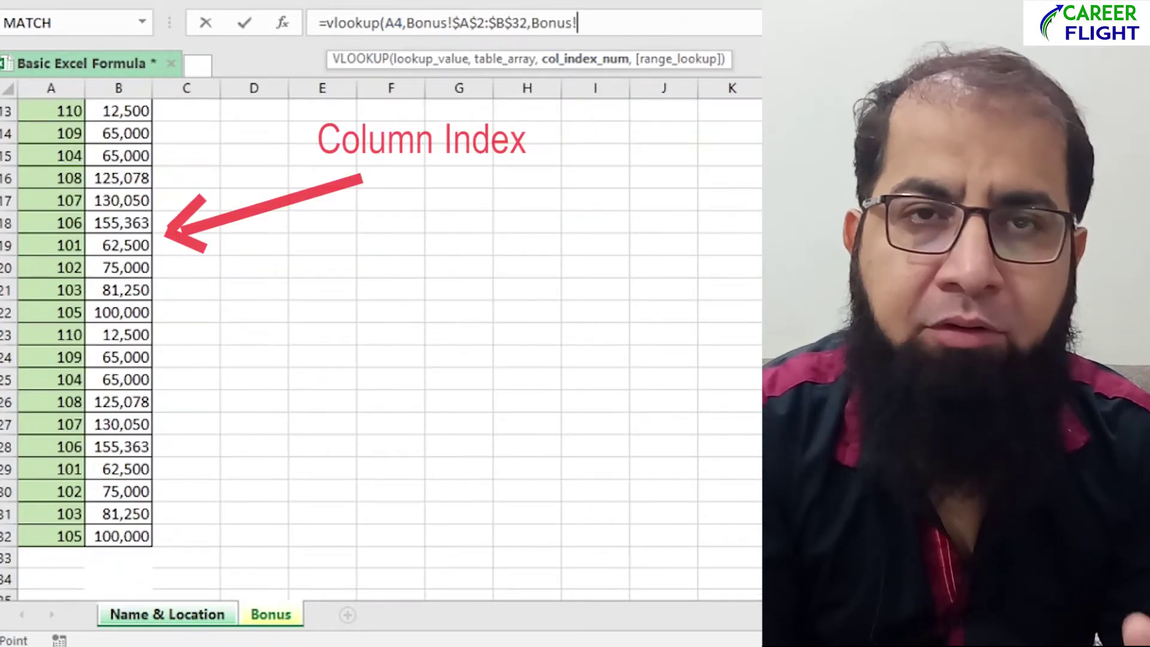
{"action": "scroll", "coordinate": [383, 347], "scroll_direction": "up", "scroll_amount": 4}
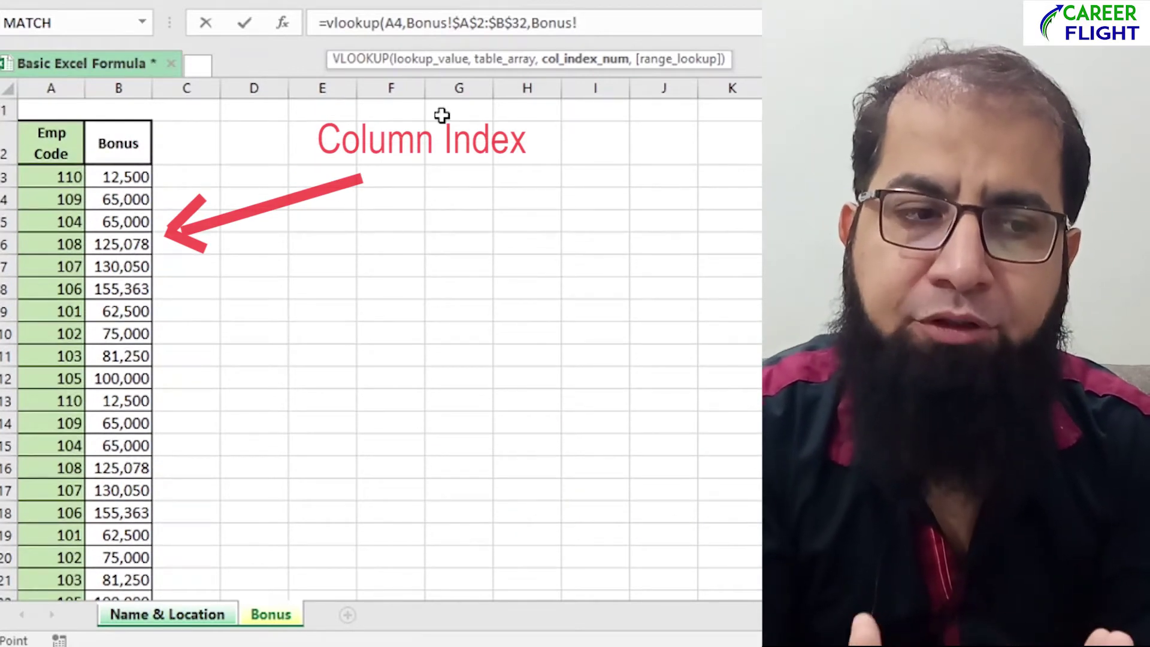
{"action": "type", "text": "A1"}
{"action": "key", "text": "BackSpace"}
{"action": "key", "text": "BackSpace"}
{"action": "key", "text": "BackSpace"}
{"action": "key", "text": "BackSpace"}
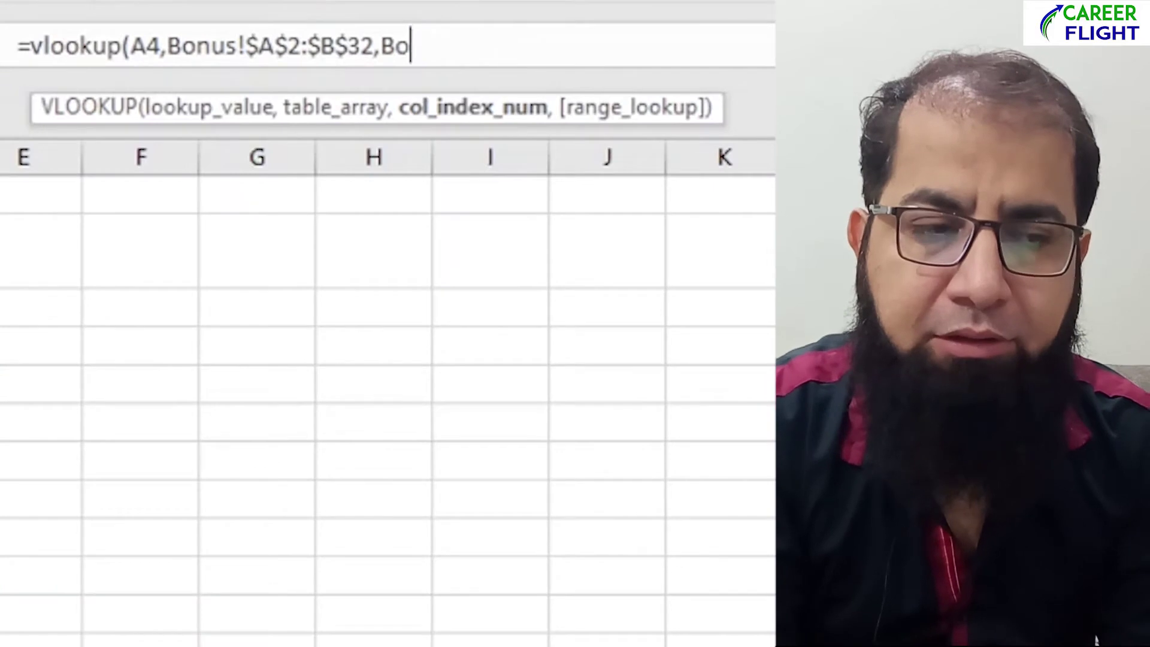
{"action": "key", "text": "BackSpace"}
{"action": "key", "text": "BackSpace"}
{"action": "type", "text": "2"}
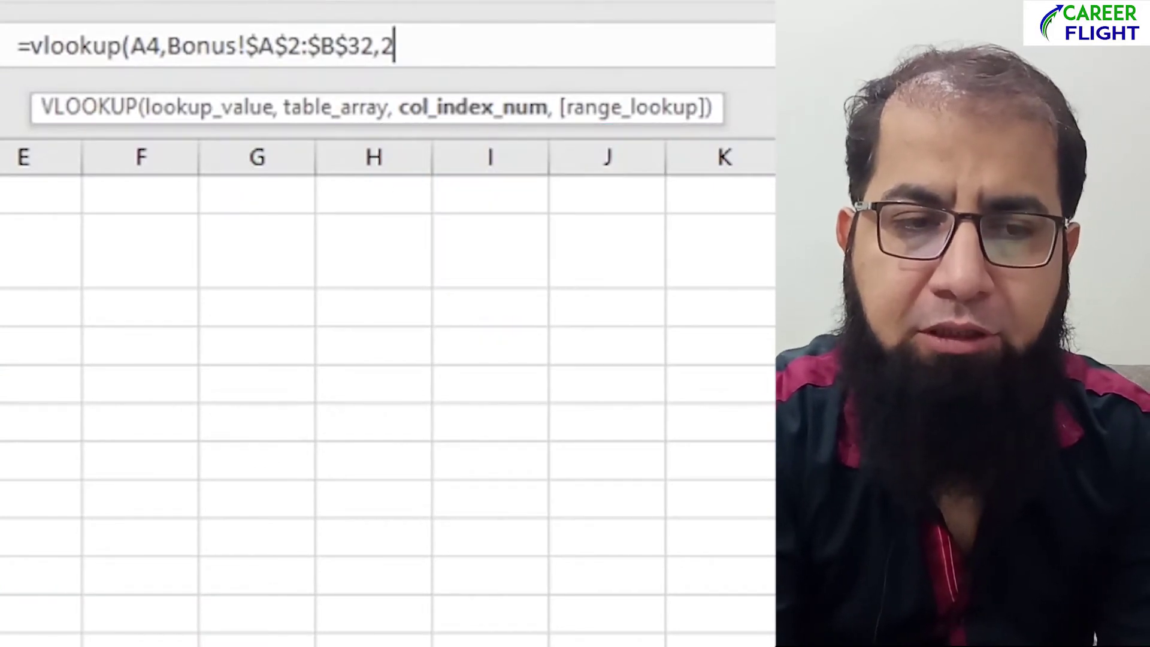
{"action": "type", "text": ","}
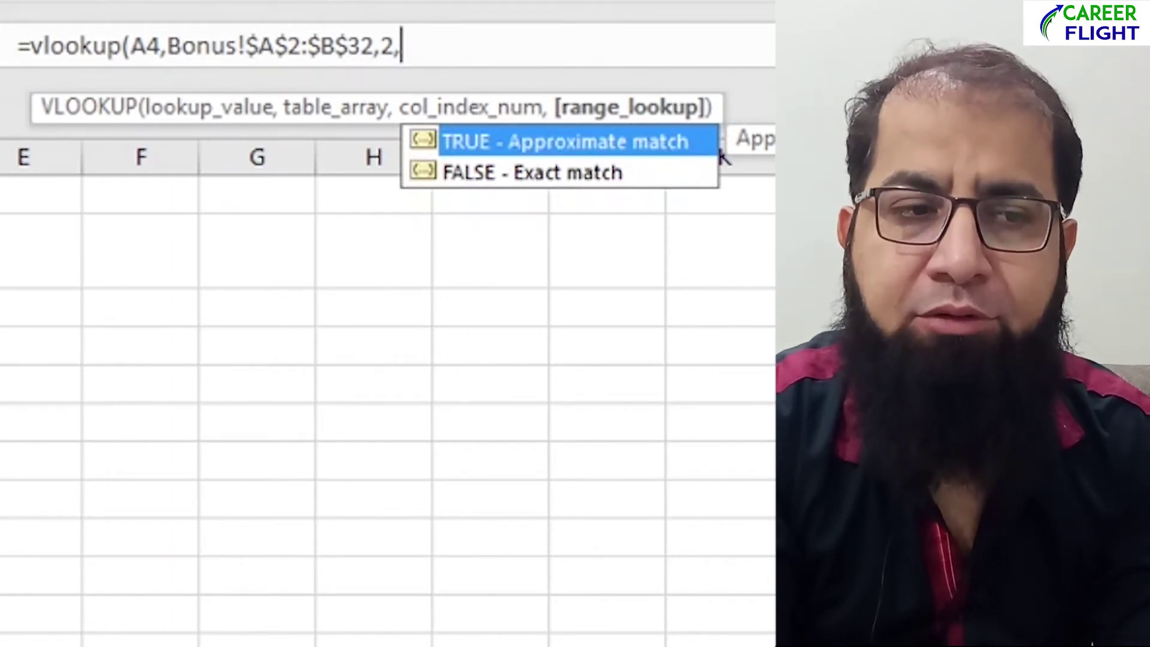
{"action": "type", "text": "f"}
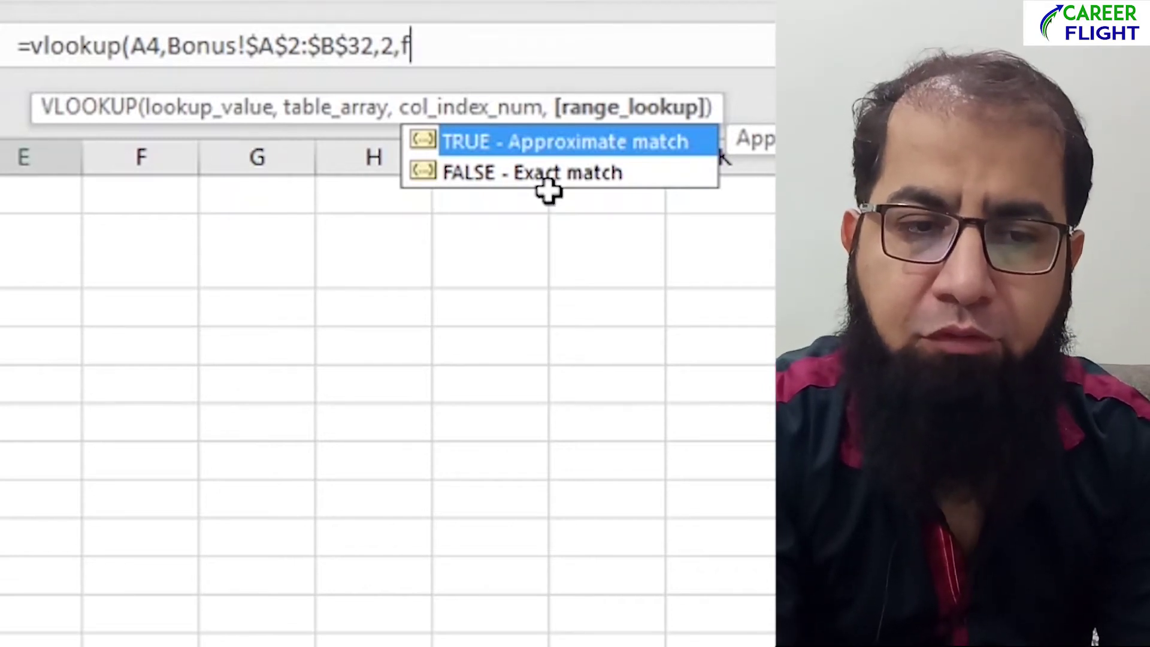
{"action": "type", "text": "alse"}
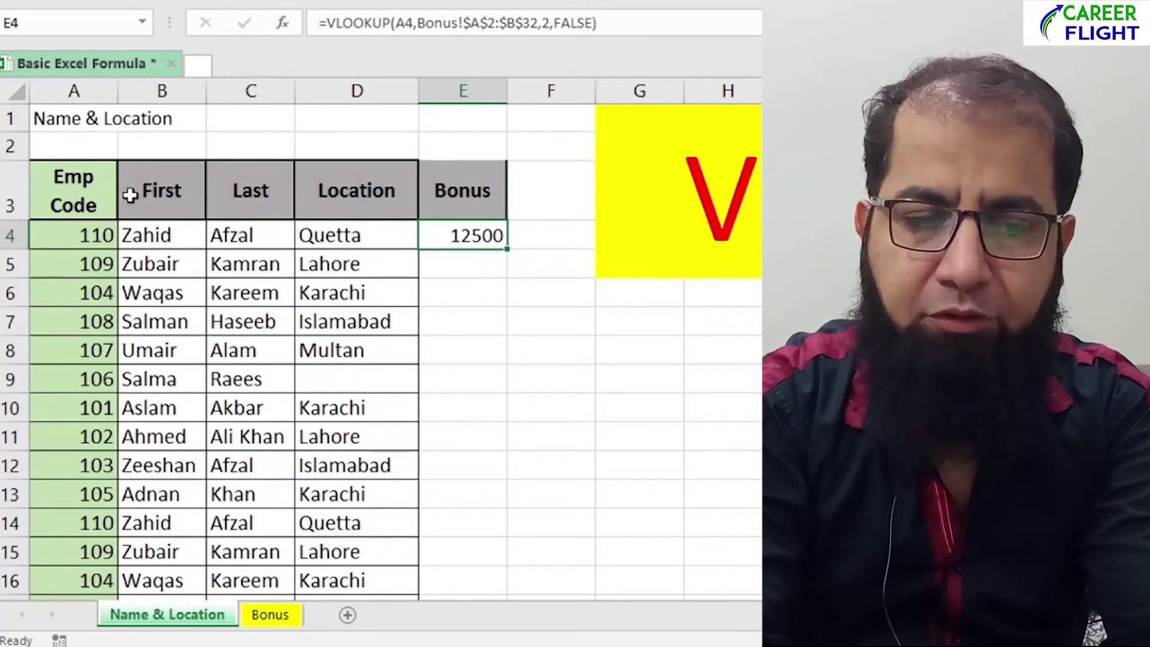
Verify on the Bonus sheet that code 110 carries a bonus of 12500.
{"action": "left_click", "coordinate": [269, 616]}
{"action": "left_click", "coordinate": [62, 175]}
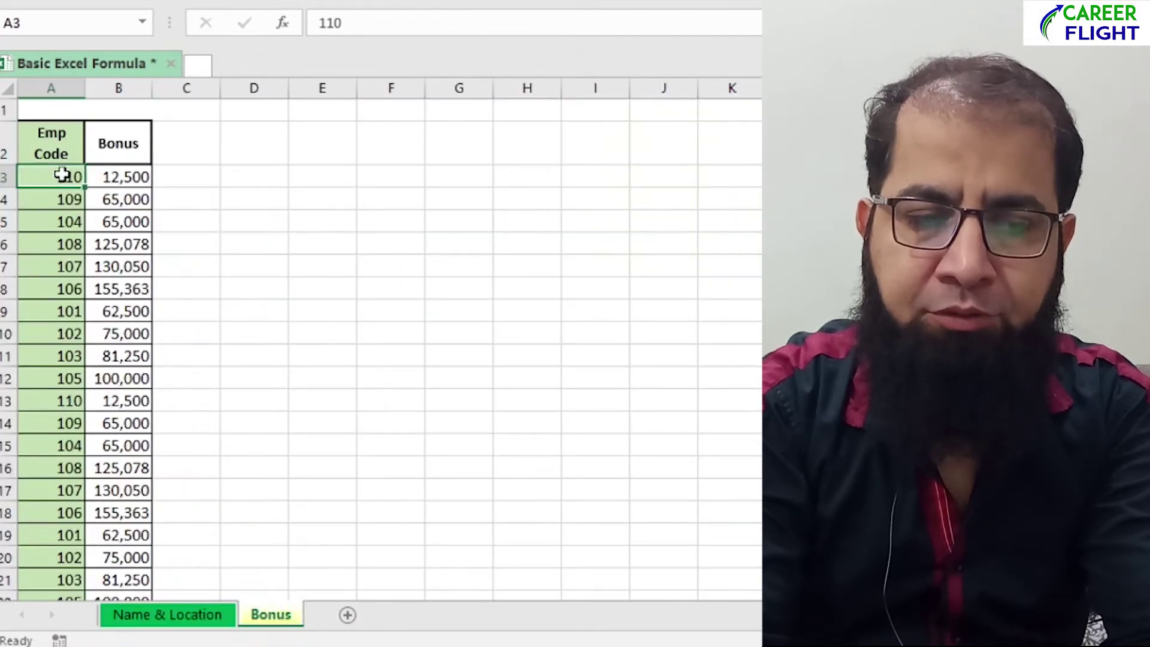
{"action": "left_click", "coordinate": [130, 173]}
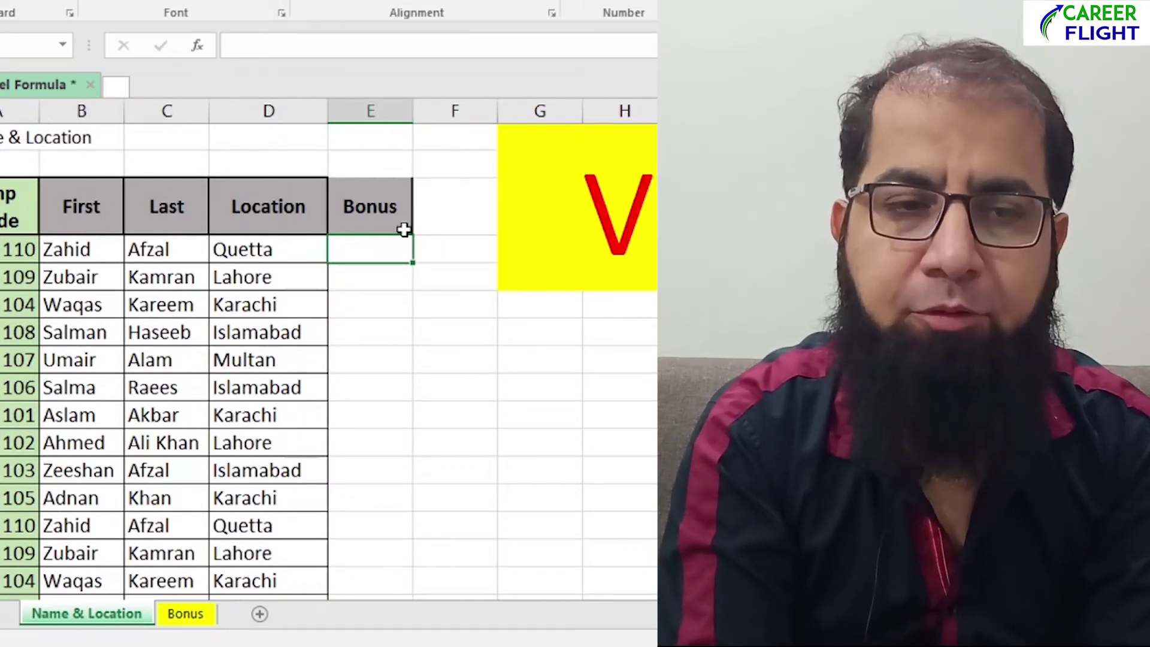
Enter =VLOOKUP(A4,Bonus!K2:L8,2,FALSE) in E4, returning 12500.
{"action": "type", "text": "=v;"}
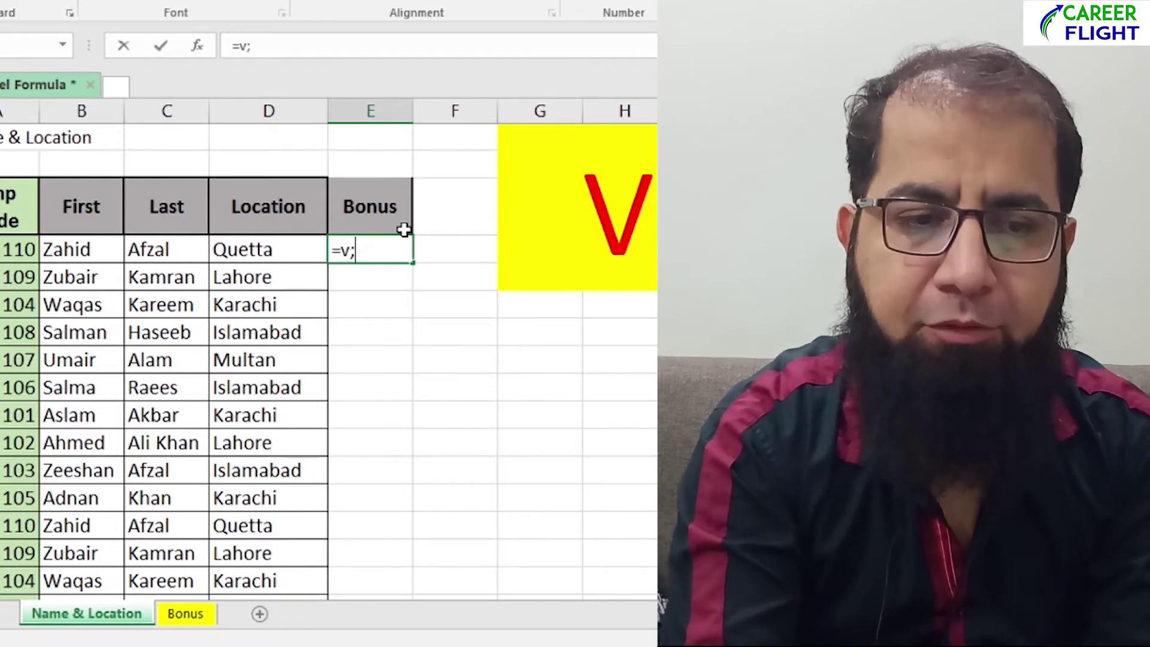
{"action": "key", "text": "BackSpace"}
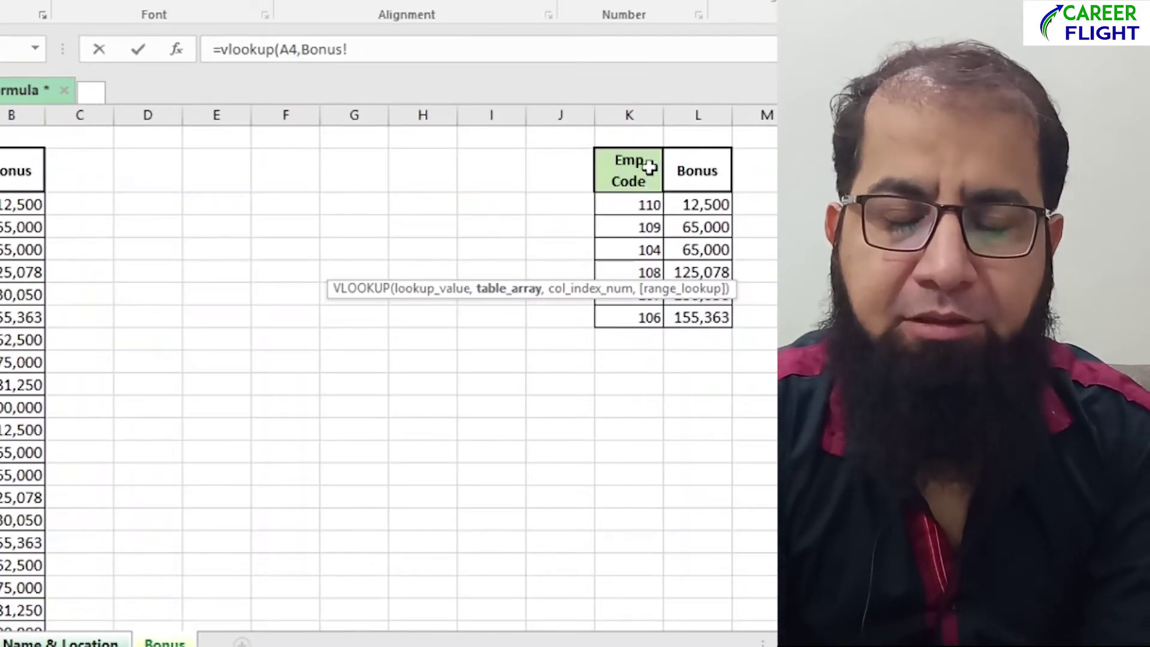
{"action": "left_click_drag", "start_coordinate": [647, 169], "coordinate": [689, 326]}
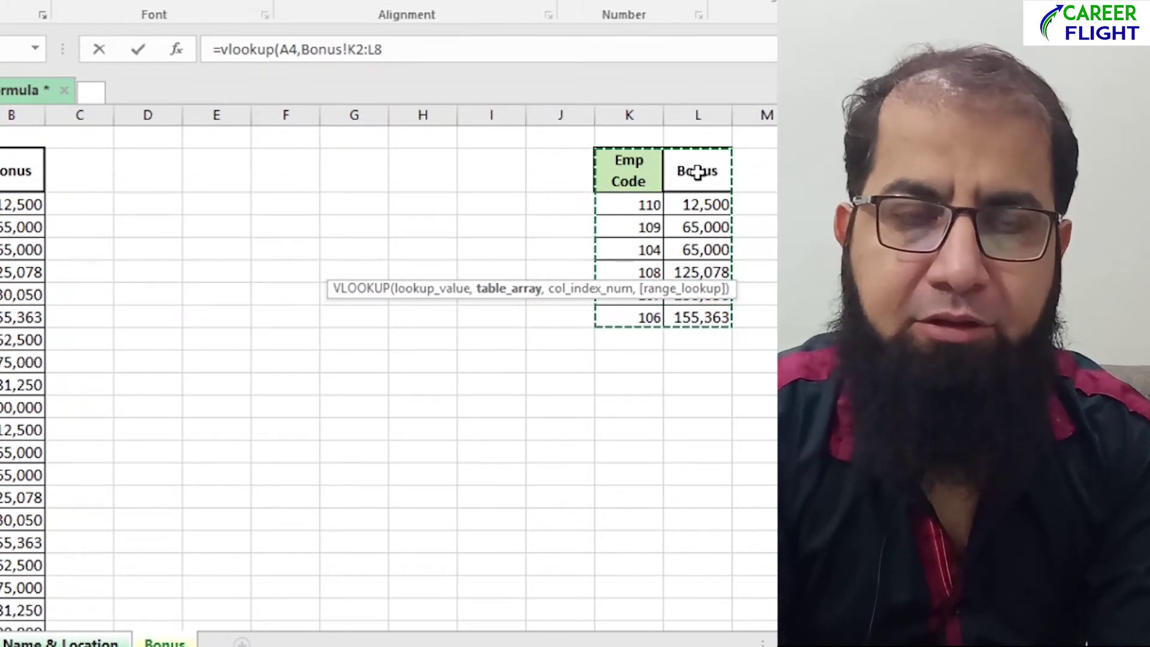
{"action": "type", "text": ",fa"}
{"action": "key", "text": "BackSpace"}
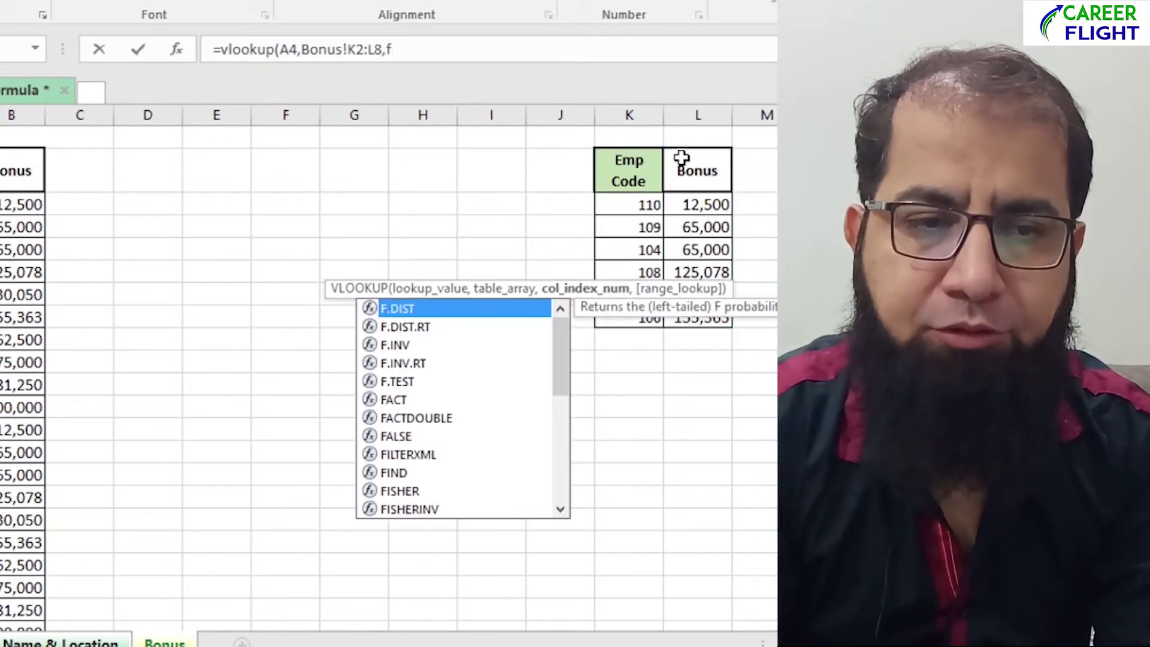
{"action": "key", "text": "BackSpace"}
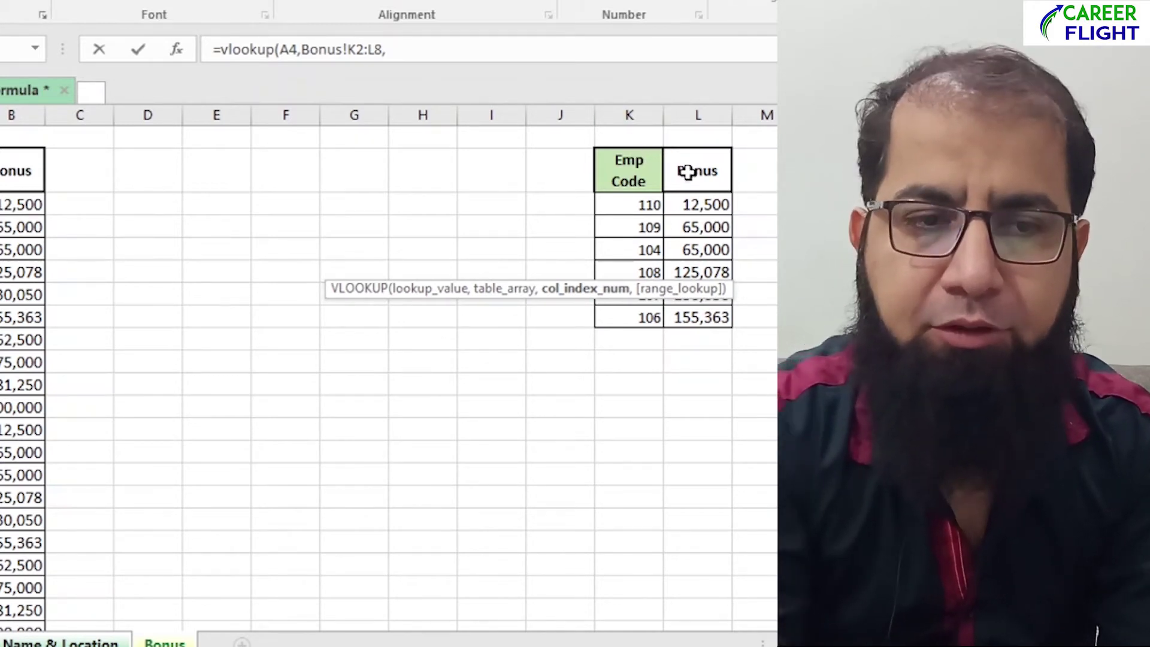
{"action": "type", "text": "2,f"}
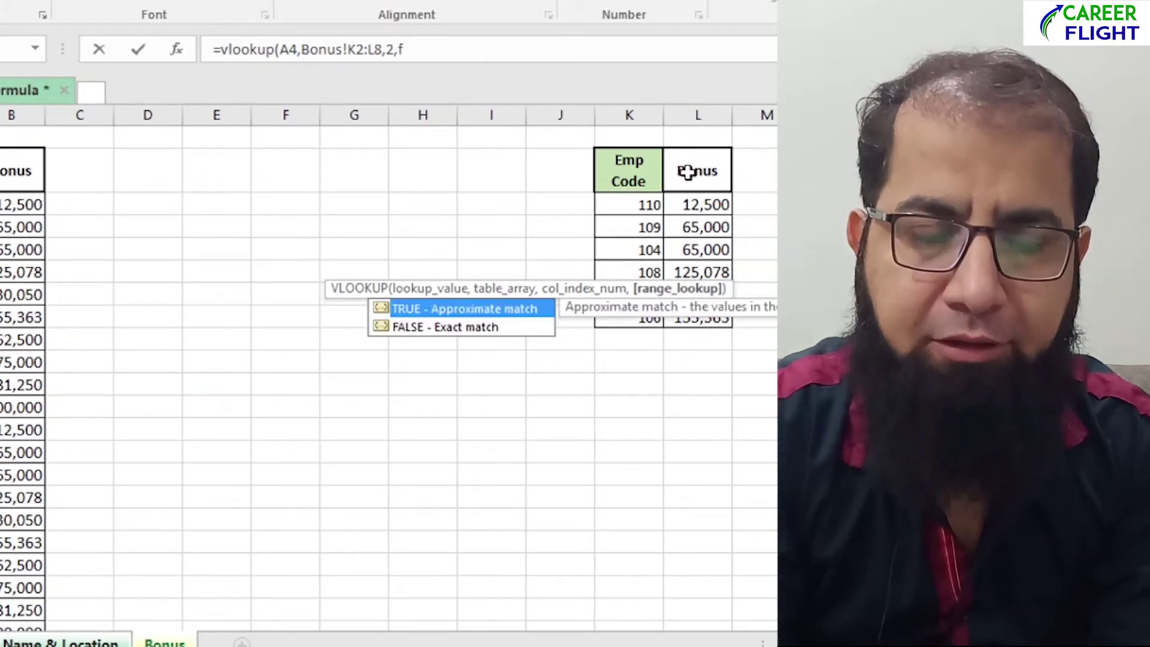
{"action": "type", "text": "alse"}
{"action": "key", "text": "Return"}
{"action": "left_click", "coordinate": [373, 295]}
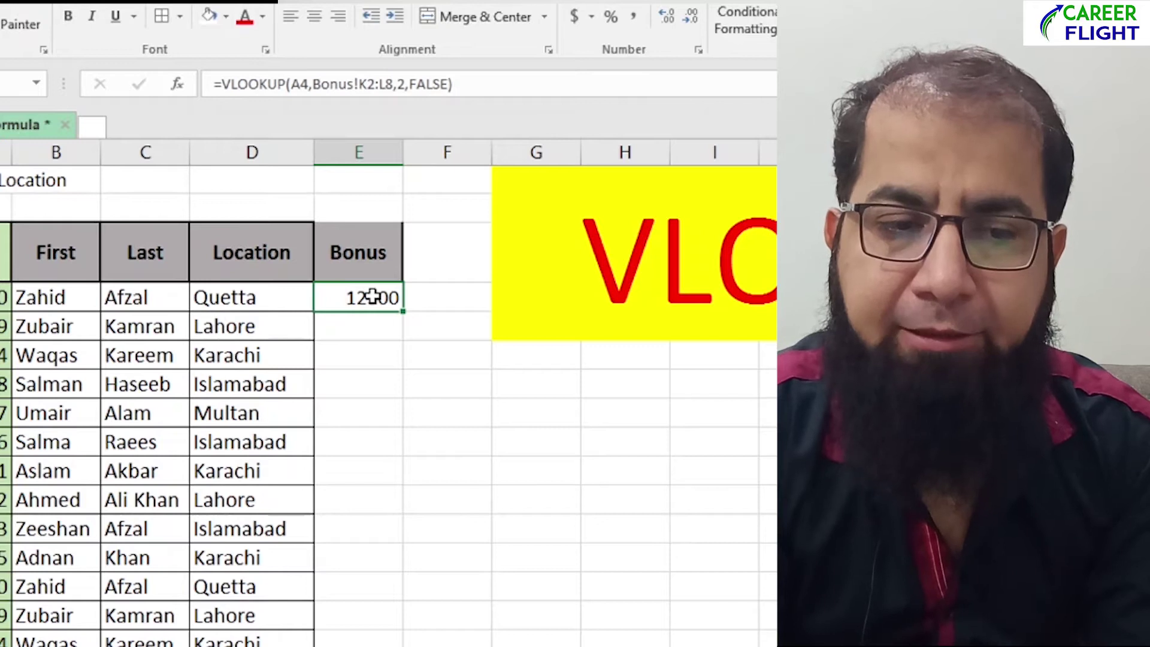
Fill E4's lookup down column E, yielding 65000, 125078 and #N/A, then inspect E4's formula.
{"action": "double_click", "coordinate": [403, 311]}
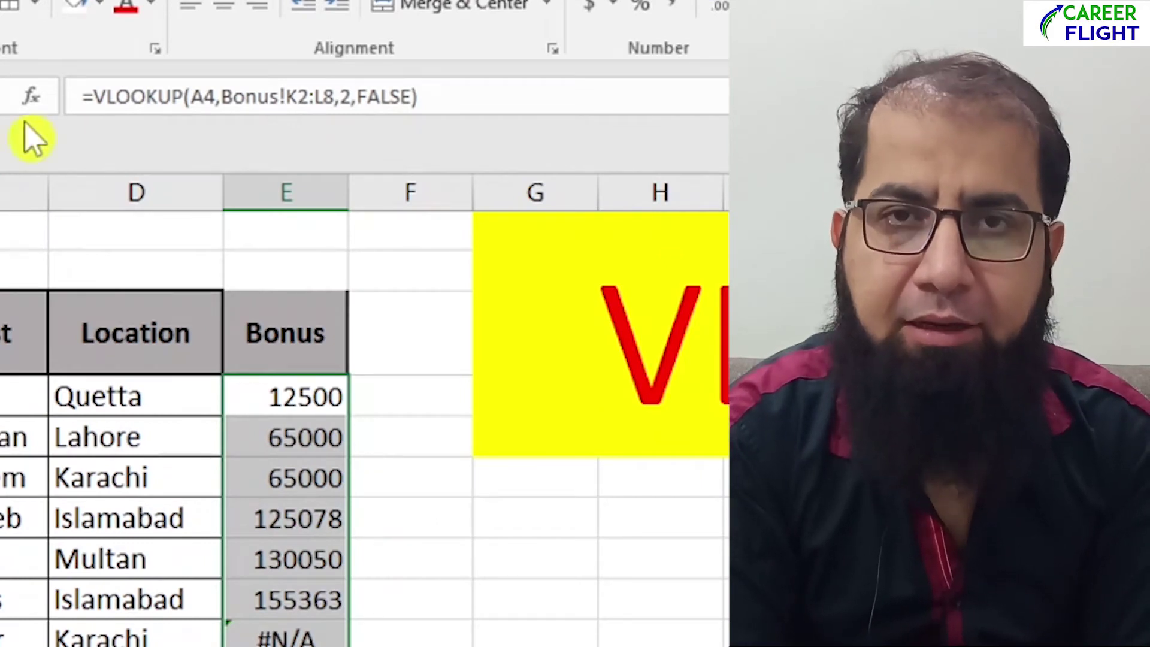
{"action": "left_click", "coordinate": [307, 397]}
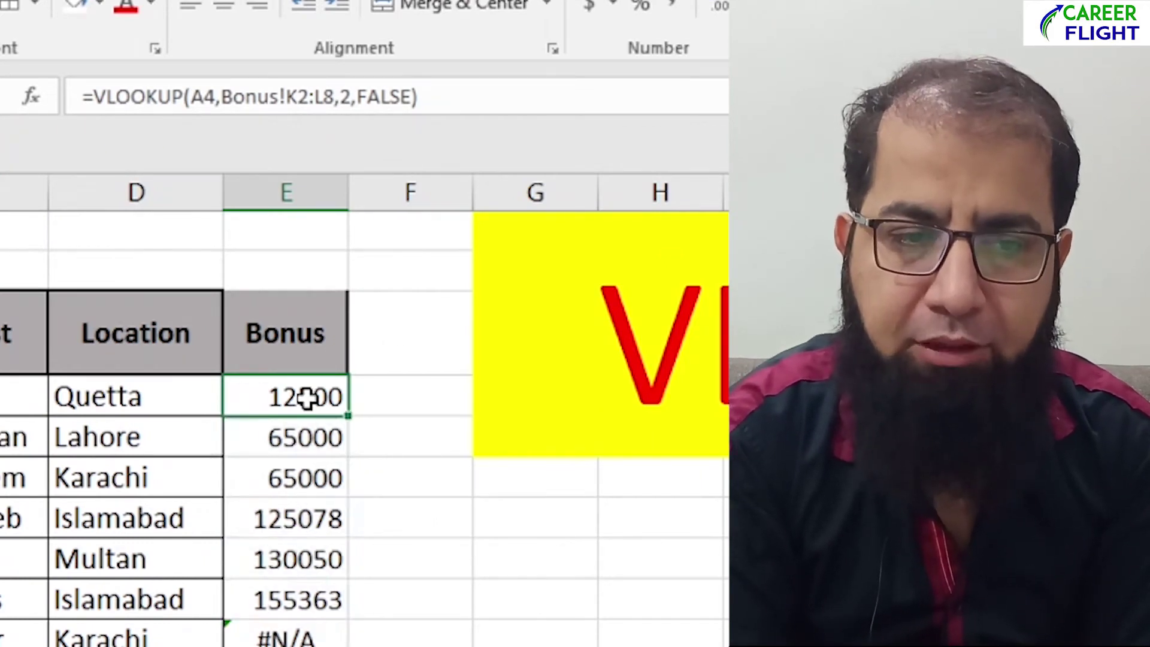
{"action": "double_click", "coordinate": [353, 421]}
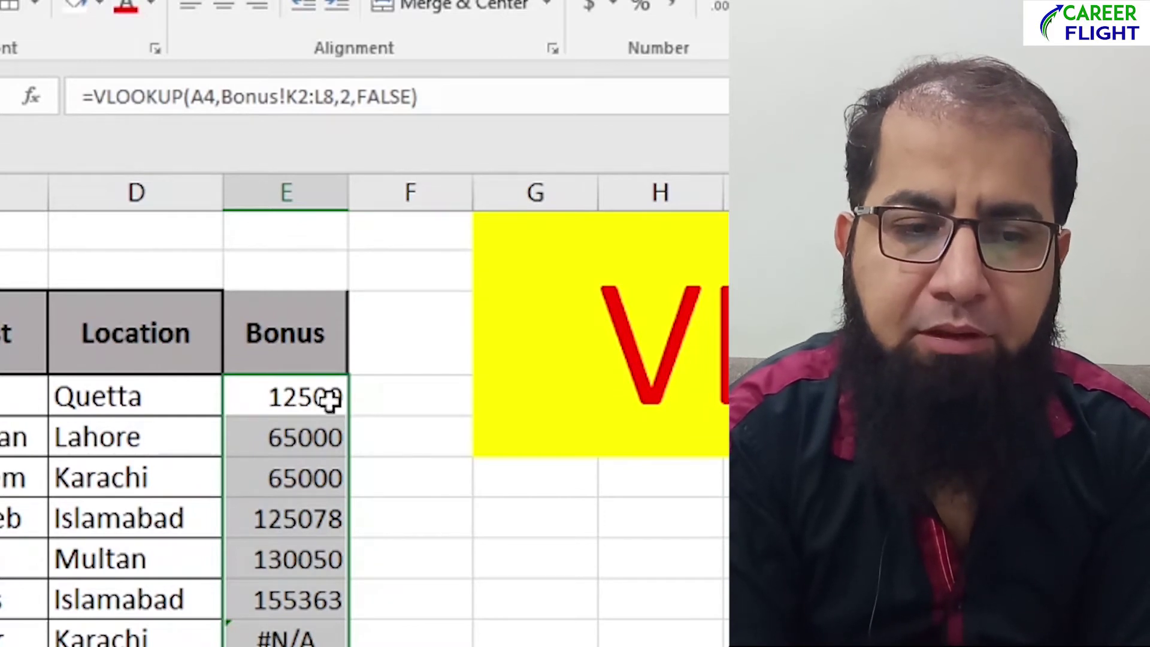
{"action": "double_click", "coordinate": [331, 397]}
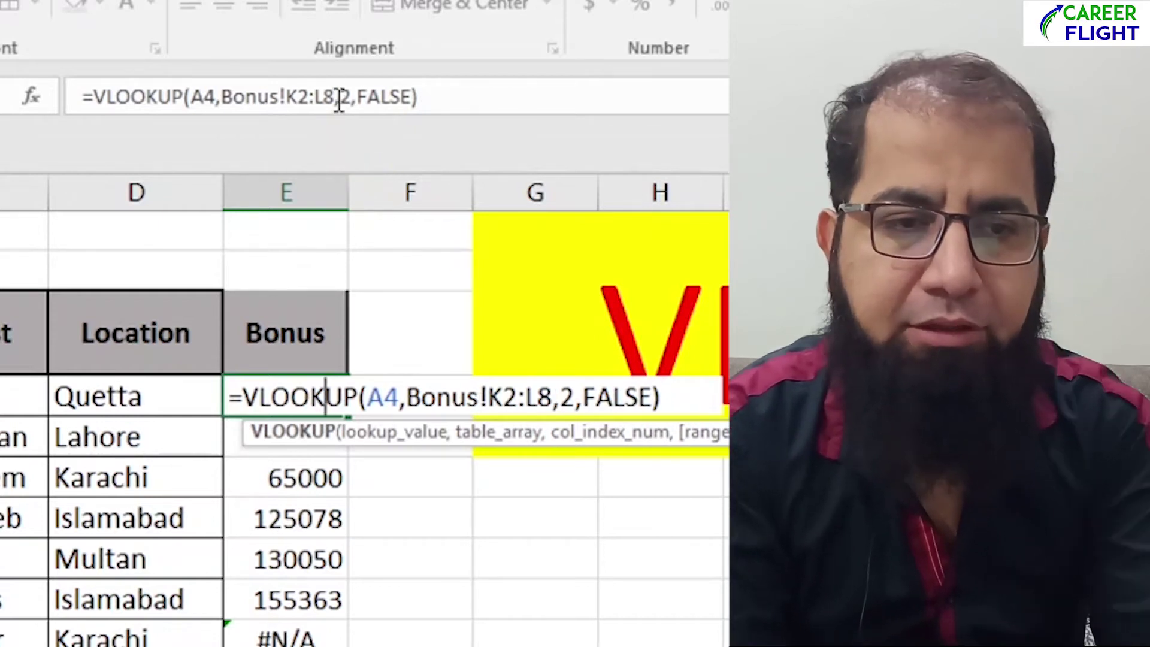
{"action": "key", "text": "Return"}
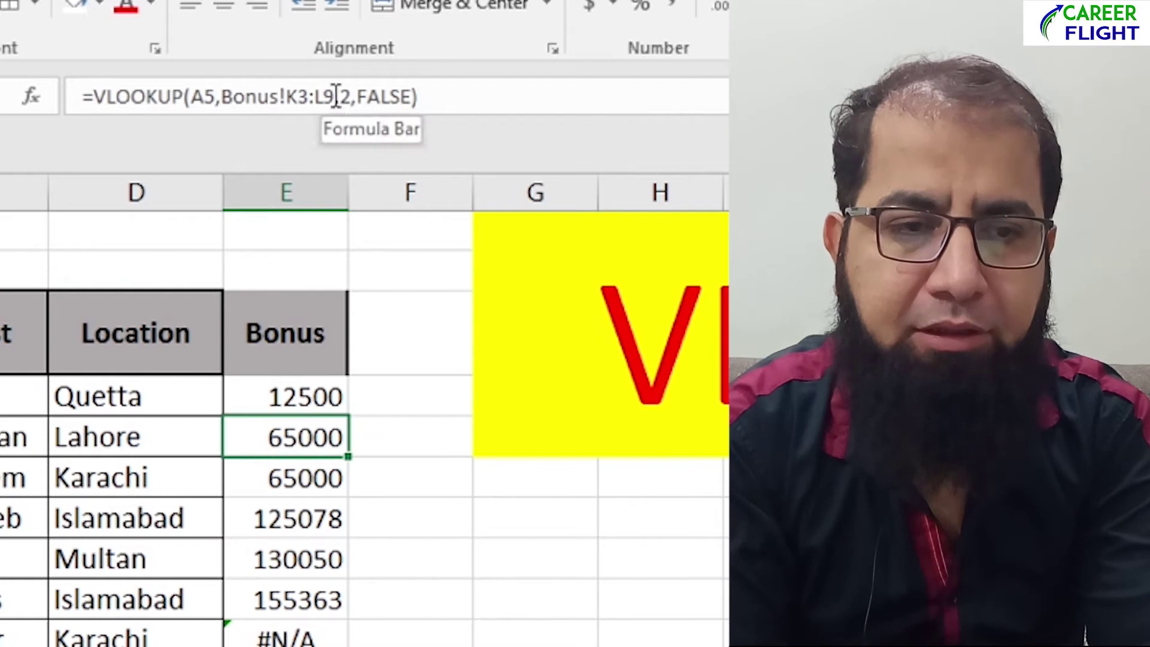
{"action": "left_click", "coordinate": [316, 93]}
{"action": "mouse_move", "coordinate": [289, 92]}
{"action": "left_mouse_down"}
{"action": "mouse_move", "coordinate": [336, 93]}
{"action": "mouse_move", "coordinate": [345, 114]}
{"action": "left_mouse_up"}
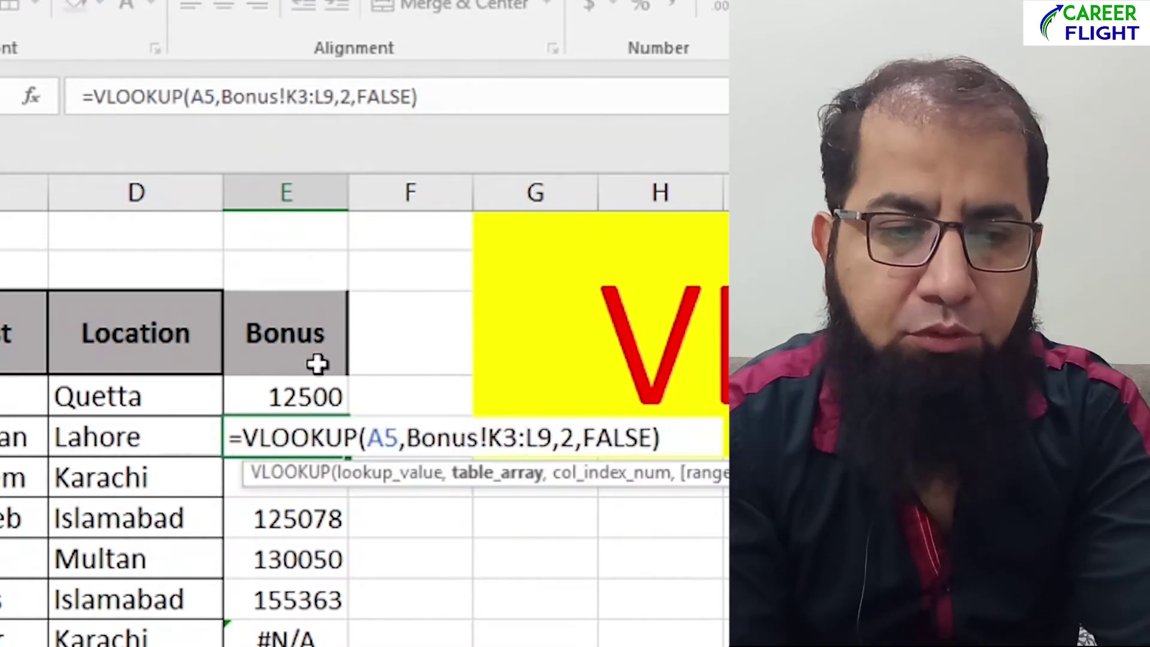
{"action": "key", "text": "Return"}
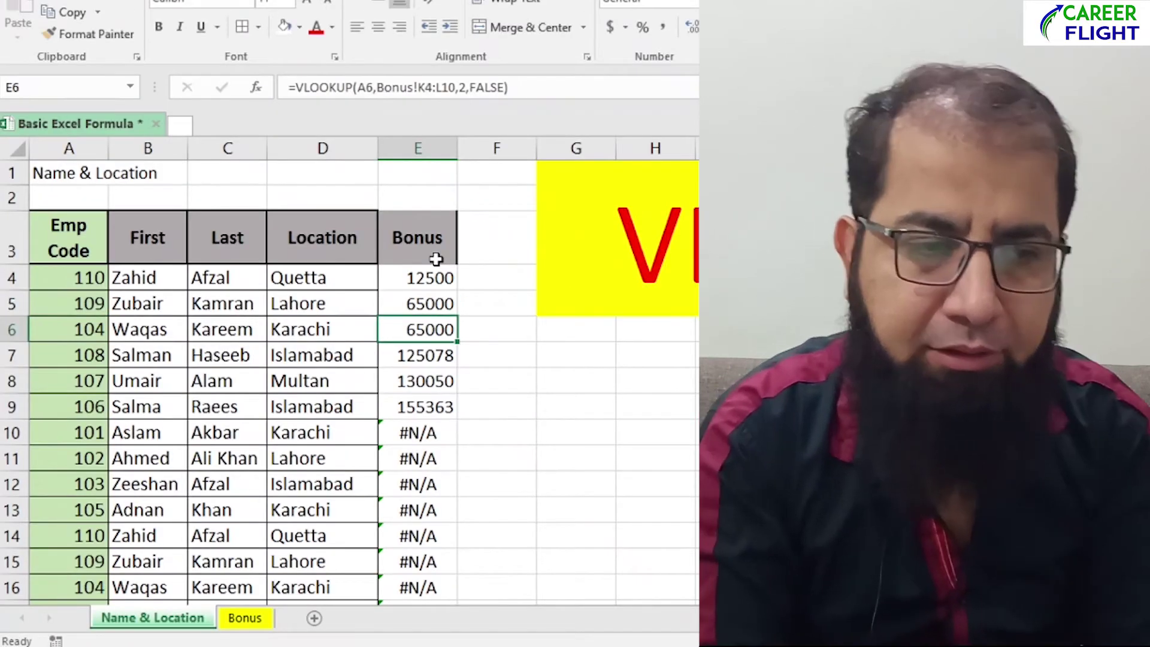
{"action": "key", "text": "Down"}
{"action": "key", "text": "Down"}
{"action": "key", "text": "Down"}
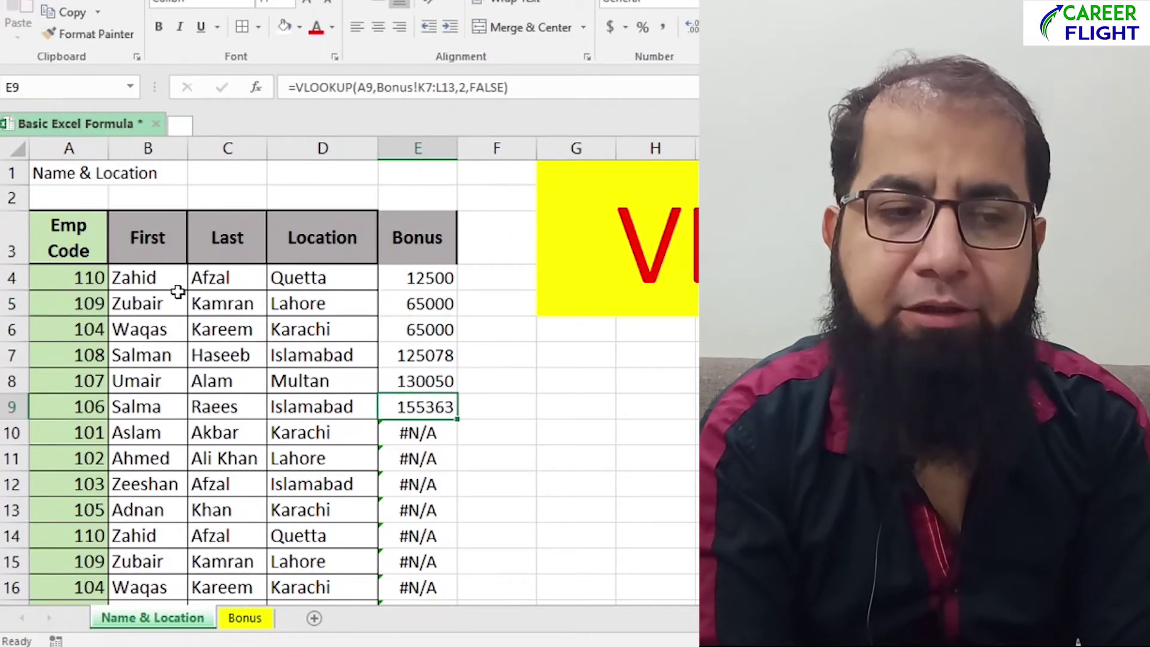
{"action": "left_click", "coordinate": [86, 279]}
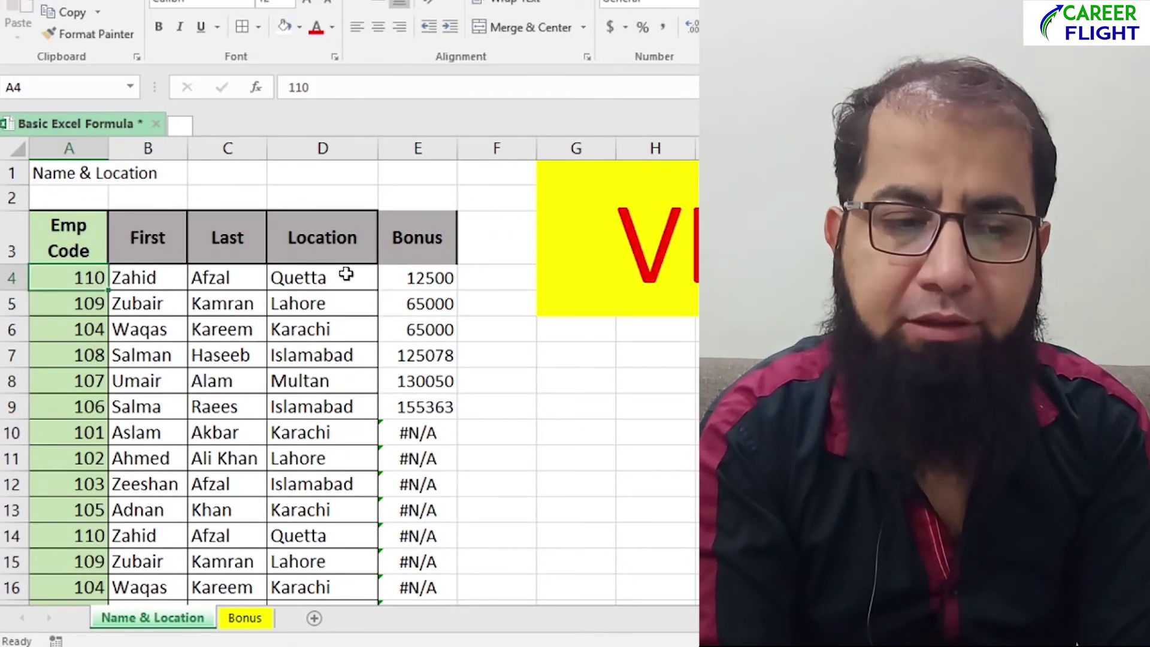
{"action": "left_click", "coordinate": [424, 280]}
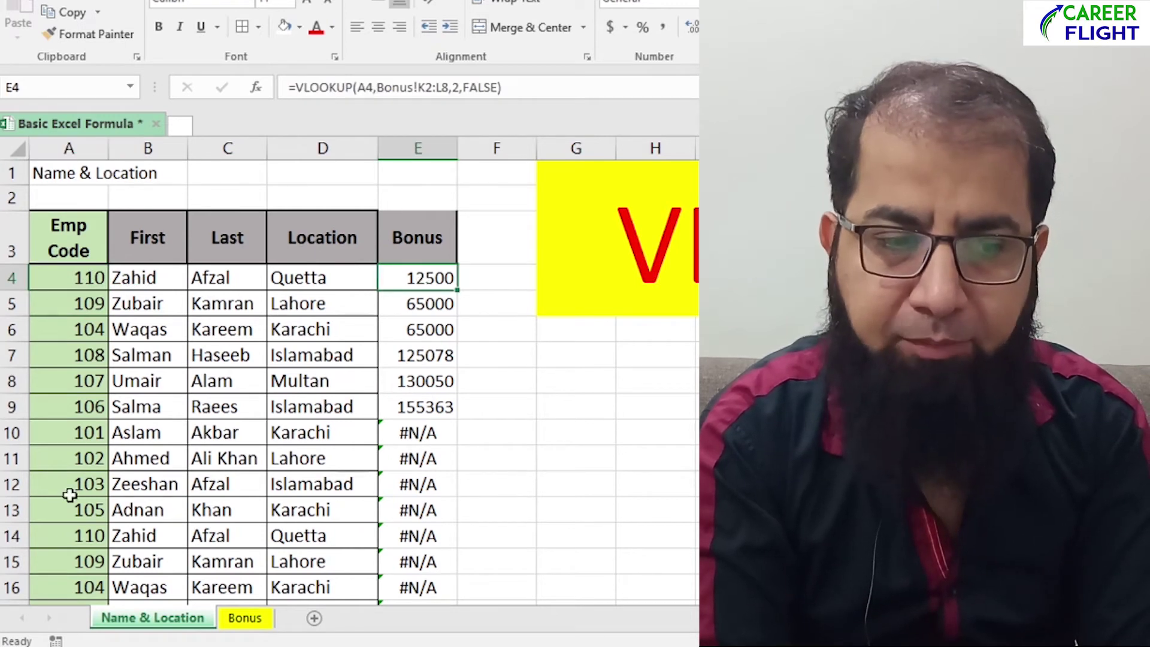
{"action": "left_click", "coordinate": [87, 536]}
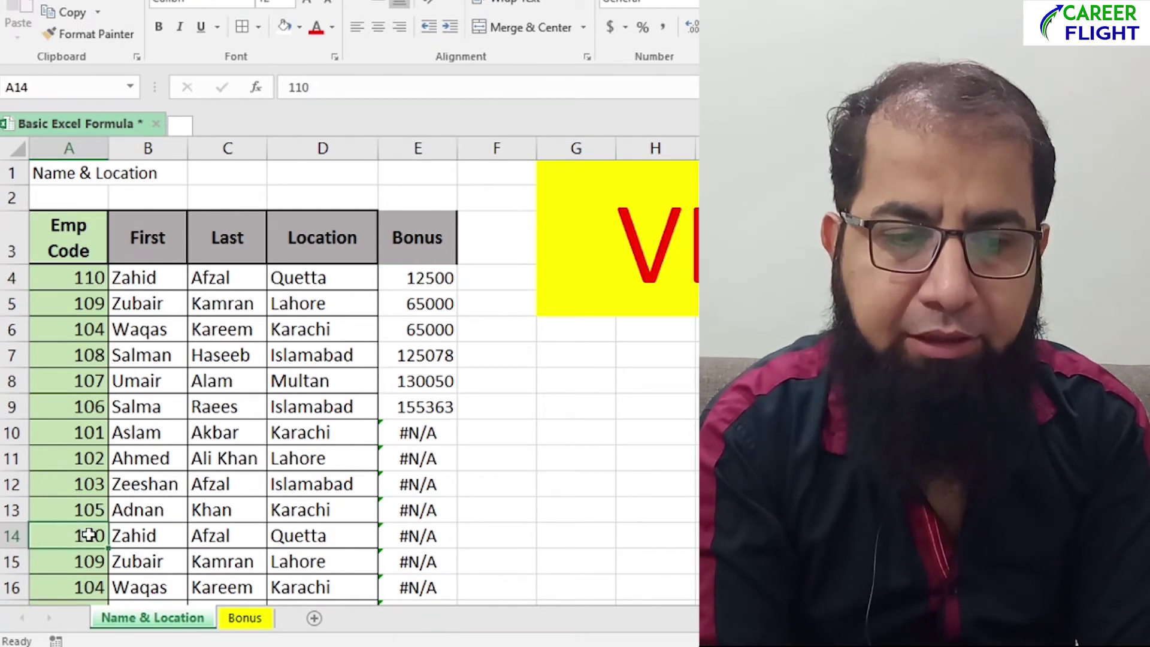
{"action": "left_click", "coordinate": [396, 541]}
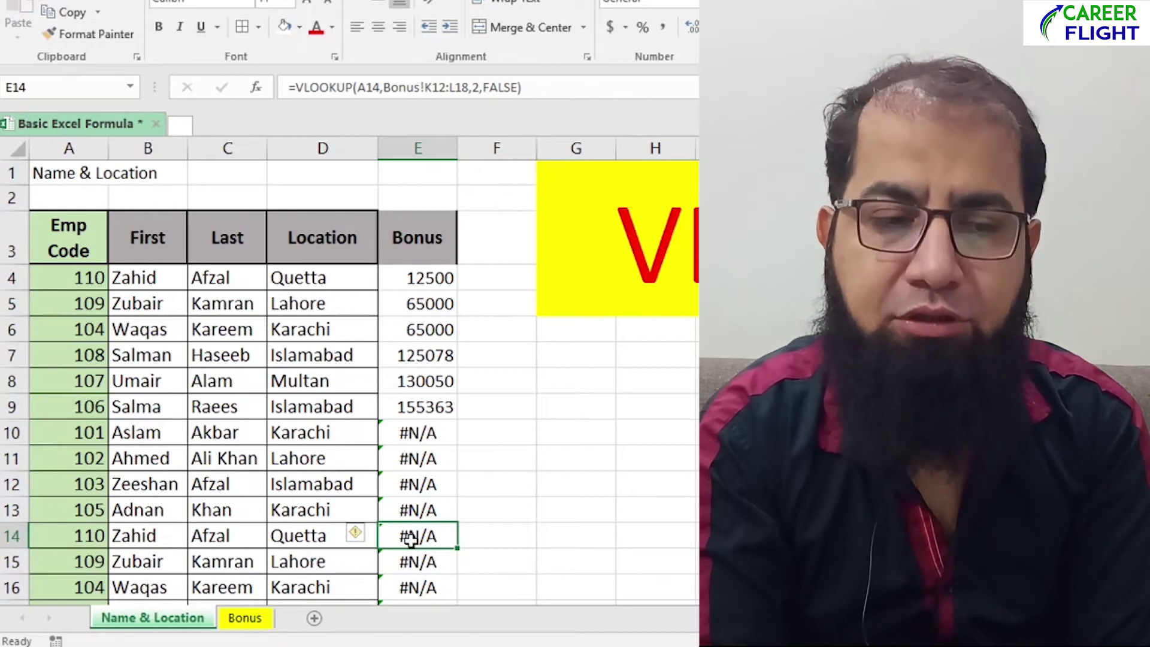
Lock E4's range as Bonus!$K$2:$L$8 and copy the formula down column E.
{"action": "key", "text": "F4"}
{"action": "key", "text": "F4"}
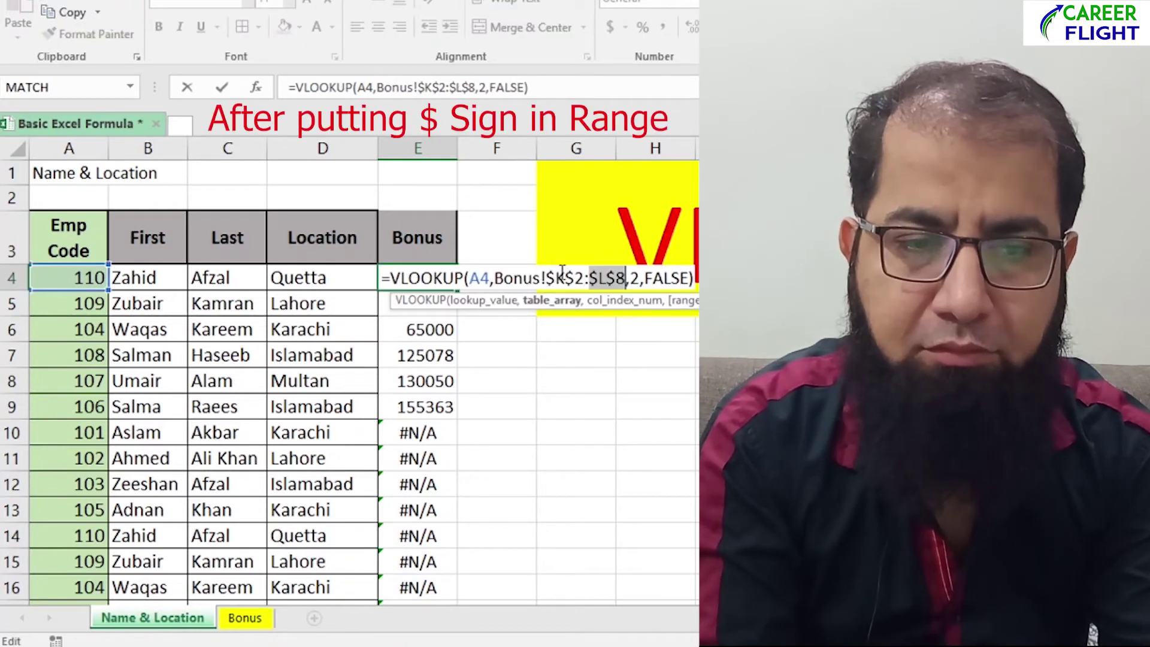
{"action": "key", "text": "Return"}
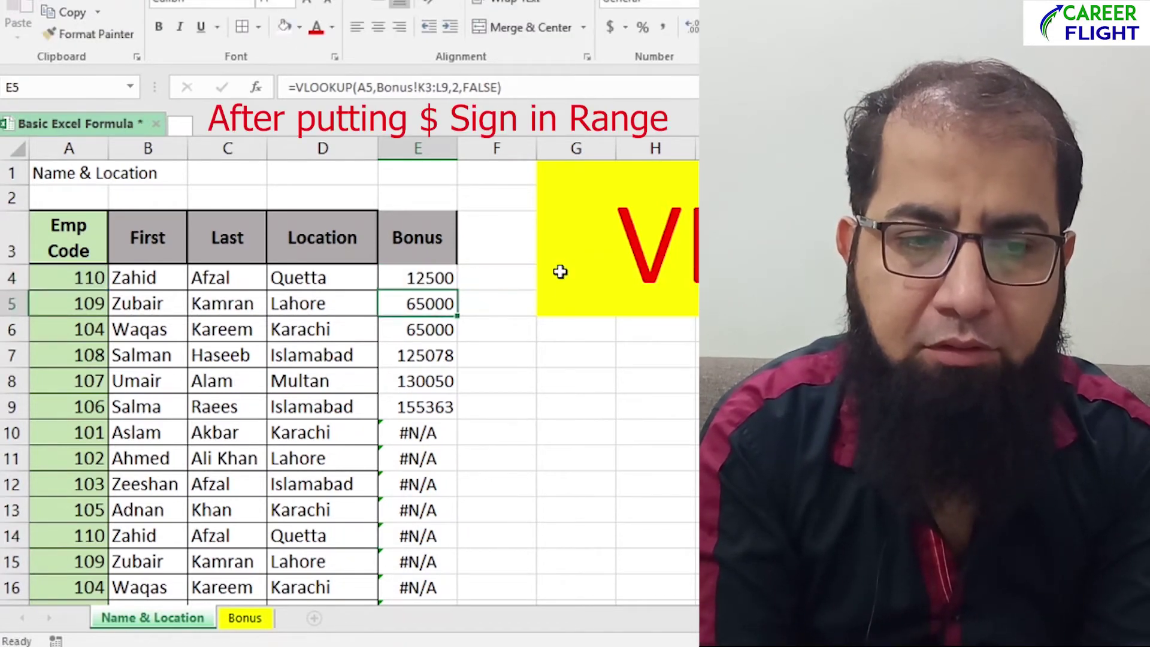
{"action": "left_click", "coordinate": [422, 277]}
{"action": "double_click", "coordinate": [457, 290]}
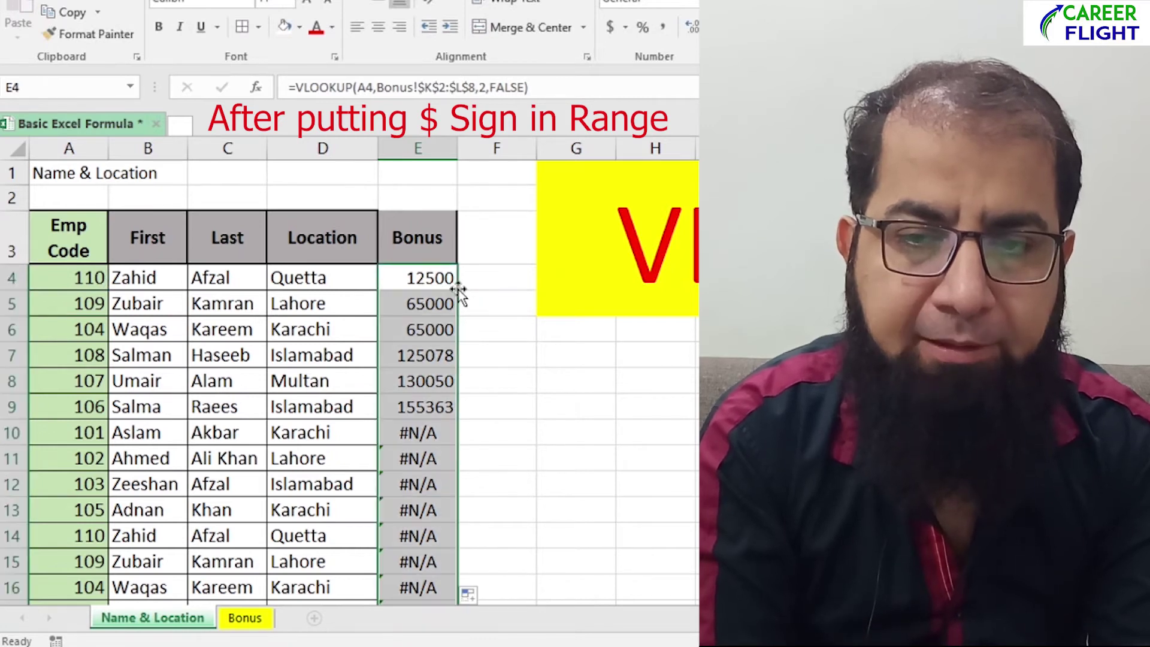
Review the Bonus results down to E33, confirming 12500 now appears for repeated code 110.
{"action": "scroll", "coordinate": [458, 292], "scroll_direction": "down", "scroll_amount": 1}
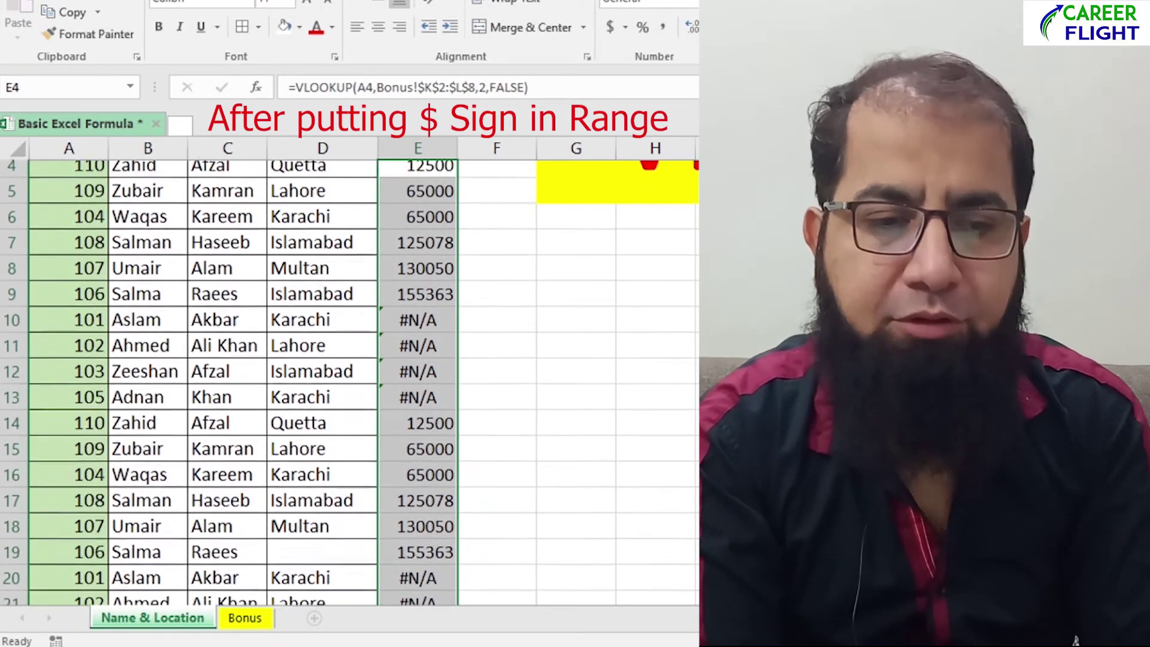
{"action": "scroll", "coordinate": [491, 457], "scroll_direction": "down", "scroll_amount": 1}
{"action": "left_click", "coordinate": [414, 412]}
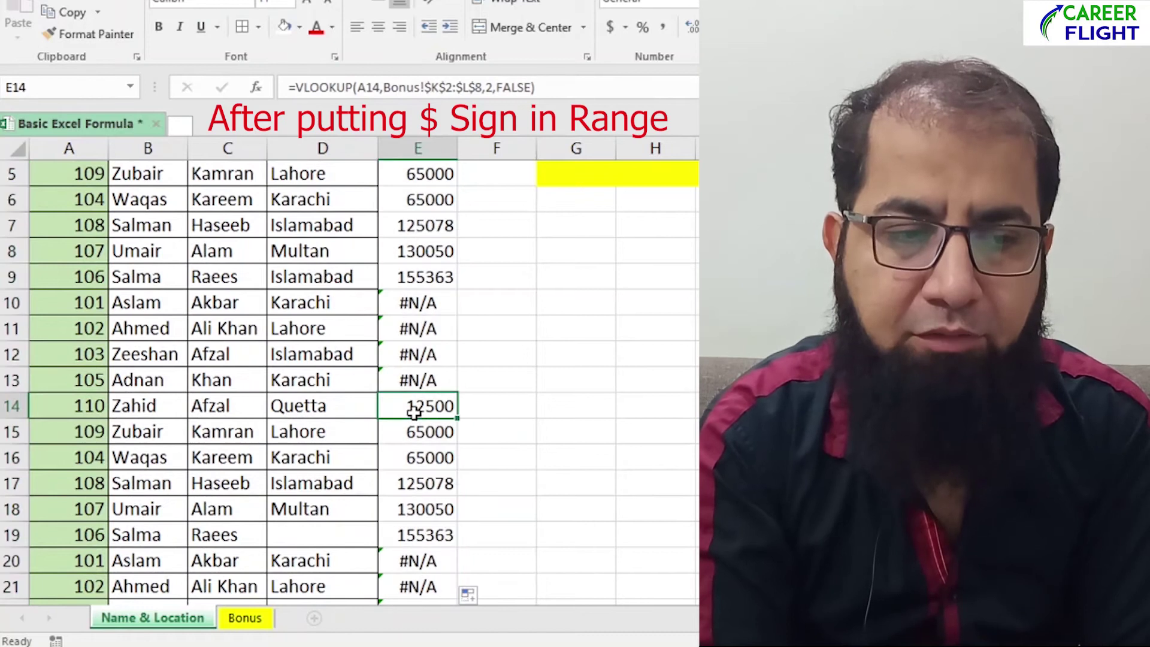
{"action": "left_click", "coordinate": [441, 434]}
{"action": "scroll", "coordinate": [240, 359], "scroll_direction": "up", "scroll_amount": 2}
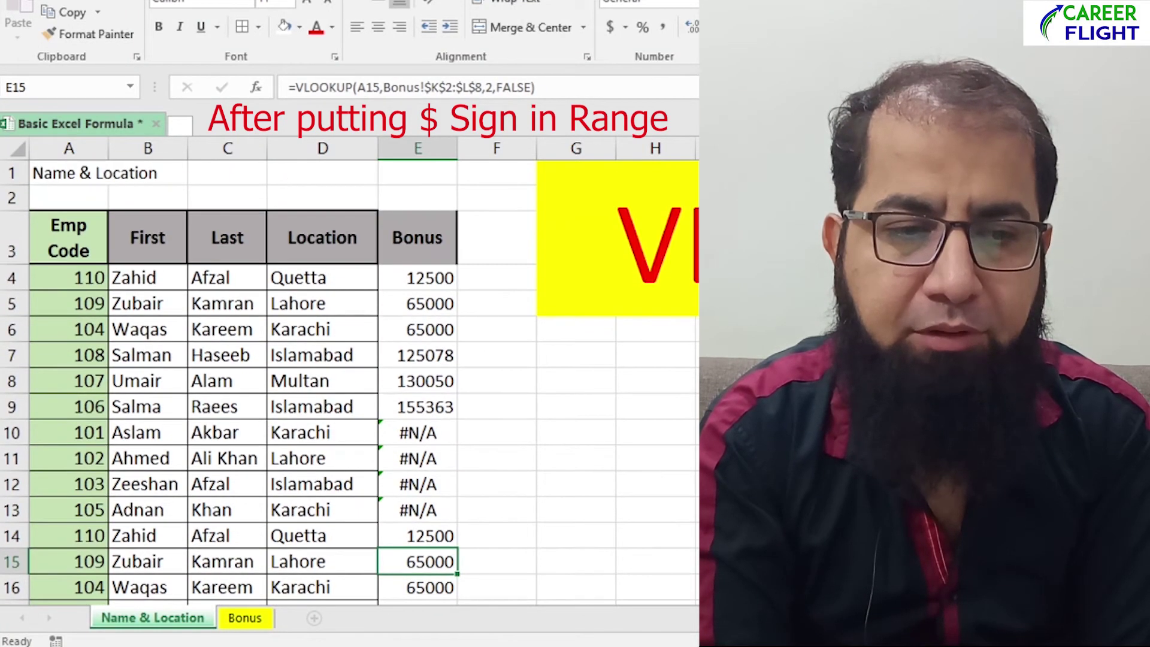
{"action": "left_click_drag", "start_coordinate": [60, 303], "coordinate": [417, 303]}
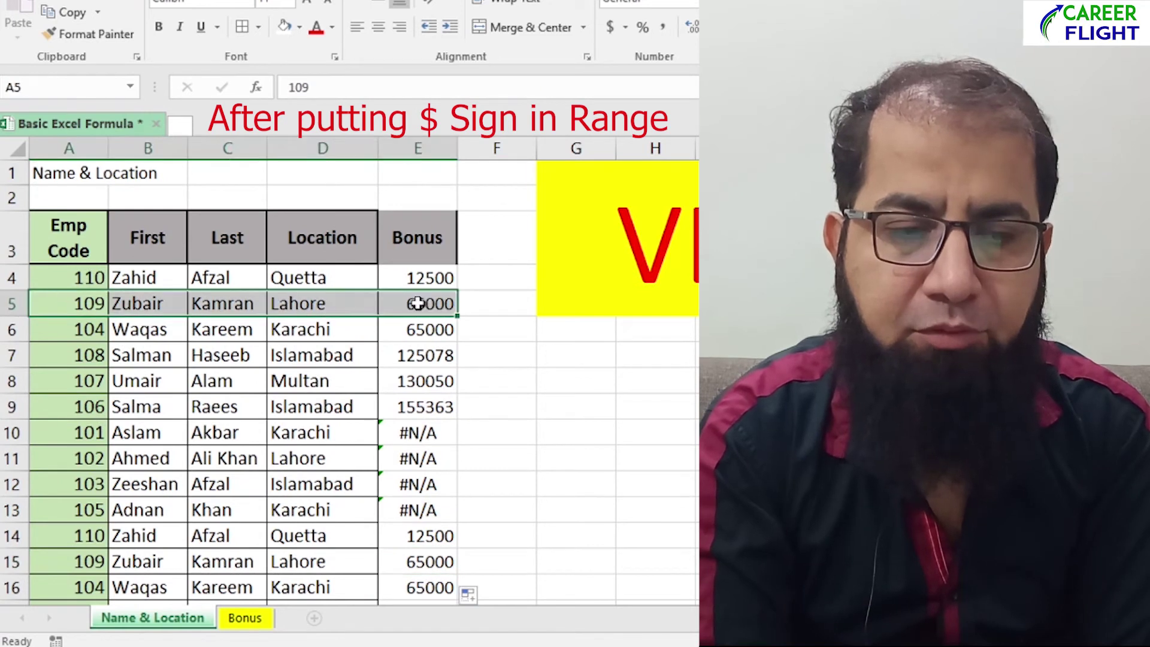
{"action": "scroll", "coordinate": [347, 383], "scroll_direction": "down", "scroll_amount": 2}
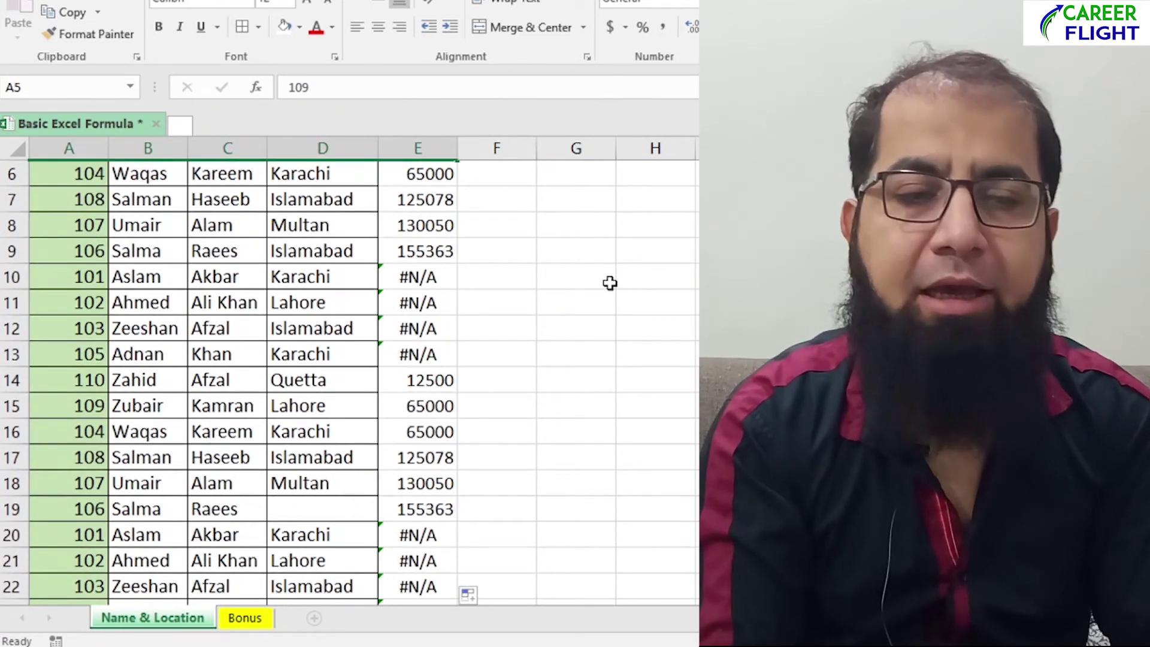
{"action": "scroll", "coordinate": [418, 291], "scroll_direction": "up", "scroll_amount": 2}
{"action": "key", "text": "Down"}
{"action": "key", "text": "Down"}
{"action": "key", "text": "Down"}
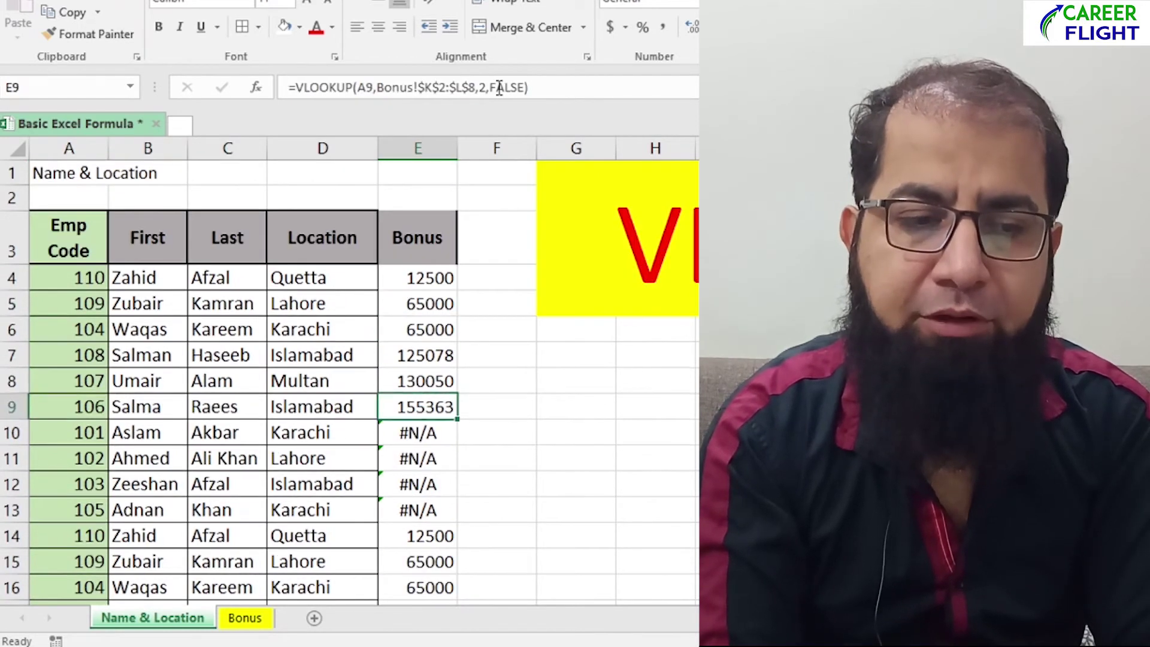
{"action": "key", "text": "Down"}
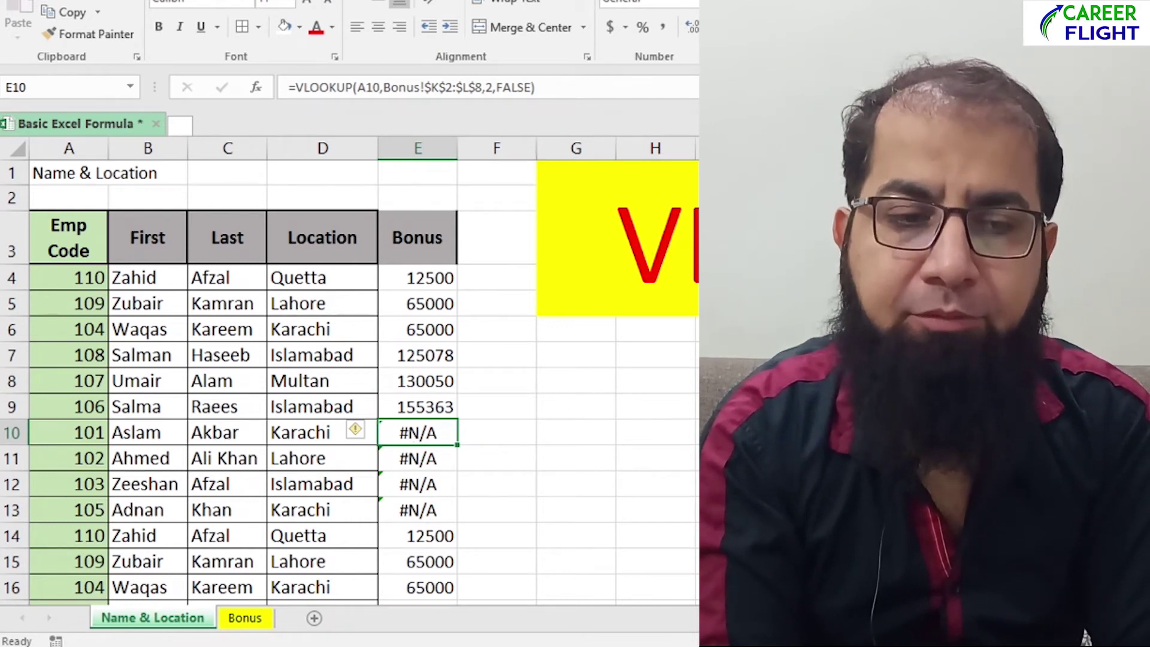
{"action": "scroll", "coordinate": [348, 378], "scroll_direction": "down", "scroll_amount": 3}
{"action": "scroll", "coordinate": [348, 378], "scroll_direction": "down", "scroll_amount": 3}
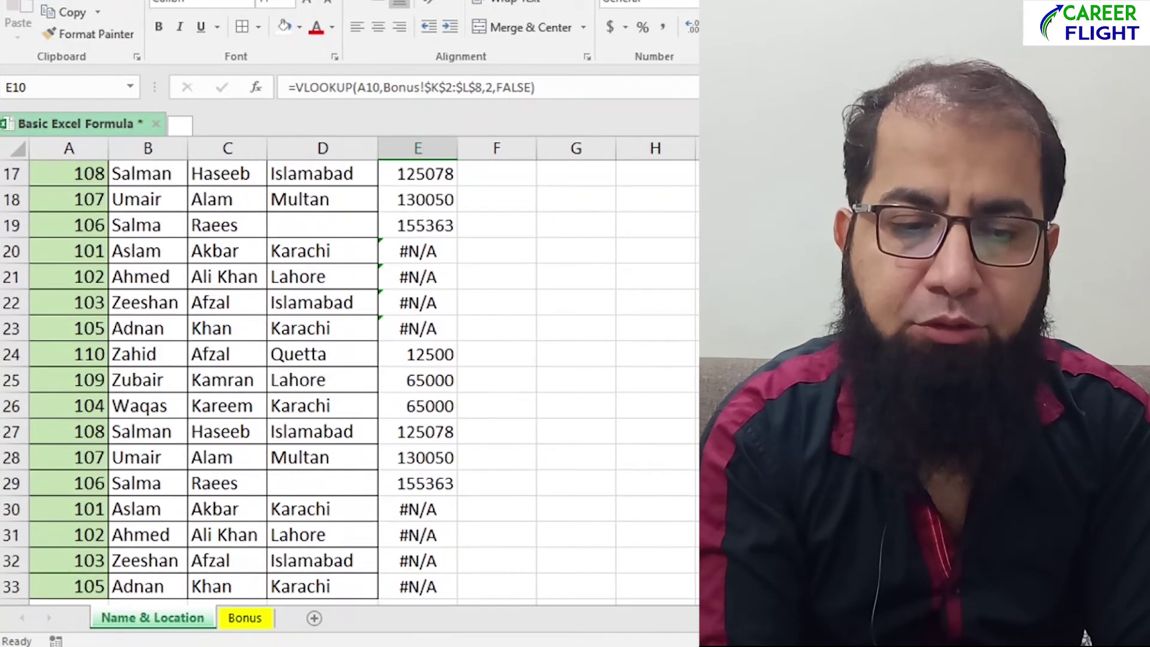
{"action": "left_click", "coordinate": [418, 587]}
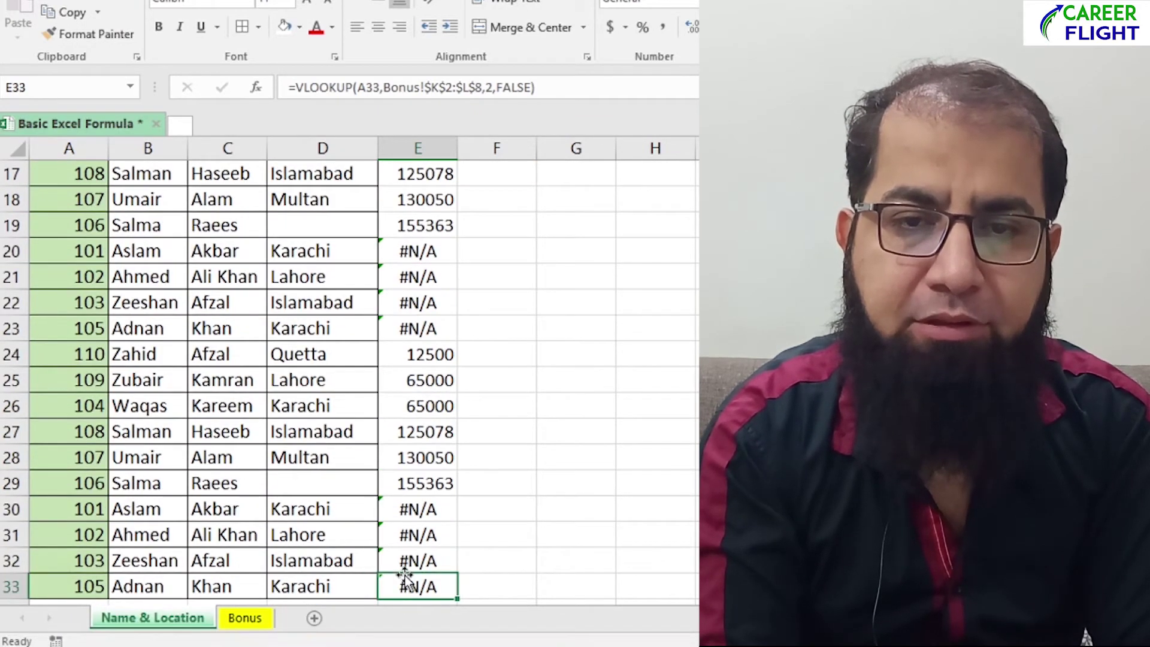
Start a =SUM() total in E34 below the Bonus column.
{"action": "key", "text": "Down"}
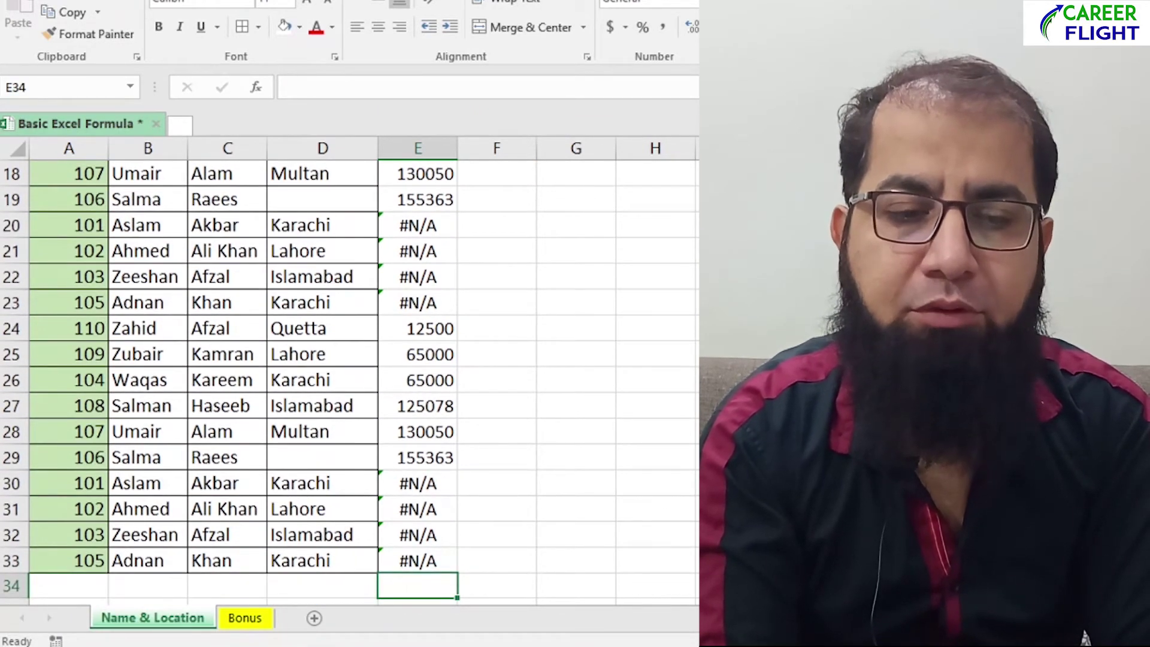
{"action": "type", "text": "=SUM()"}
{"action": "key", "text": "Left"}
Commit E34's SUM, then wrap E4's VLOOKUP in IFERROR with a 0 fallback.
{"action": "key", "text": "Return"}
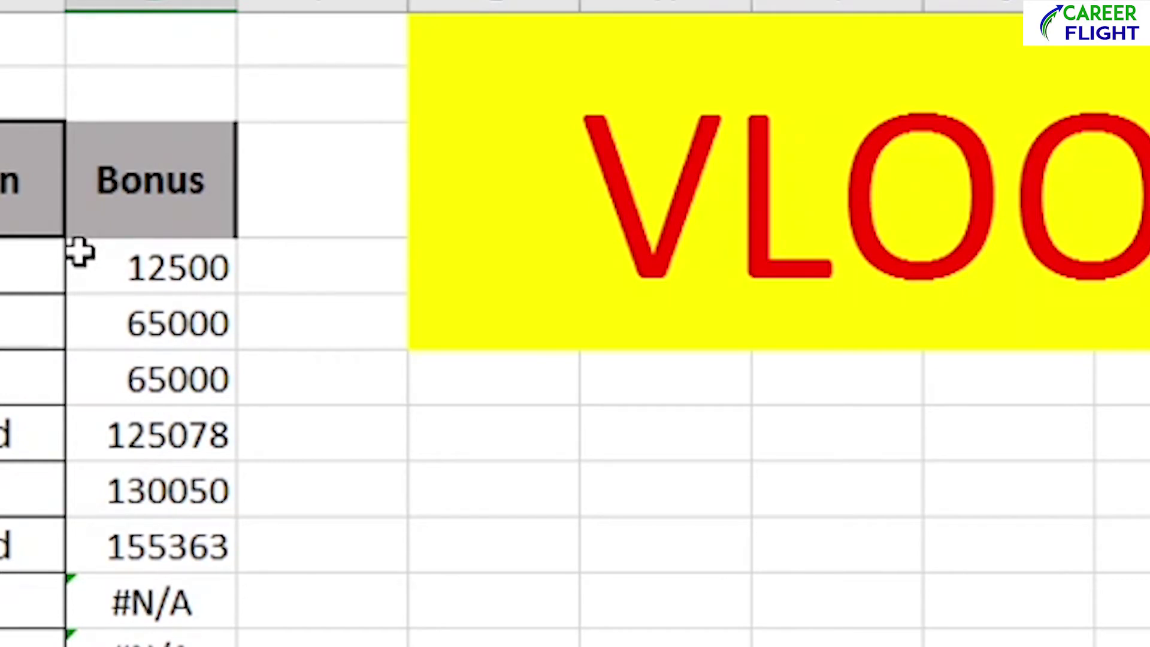
{"action": "double_click", "coordinate": [113, 273]}
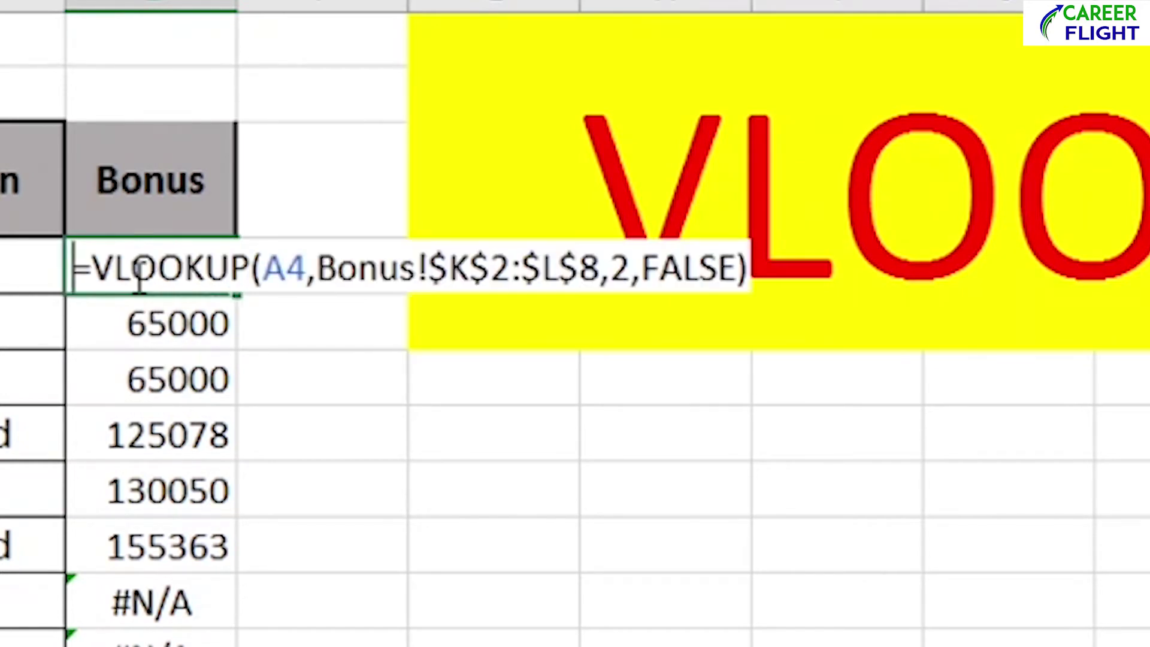
{"action": "left_click", "coordinate": [96, 266]}
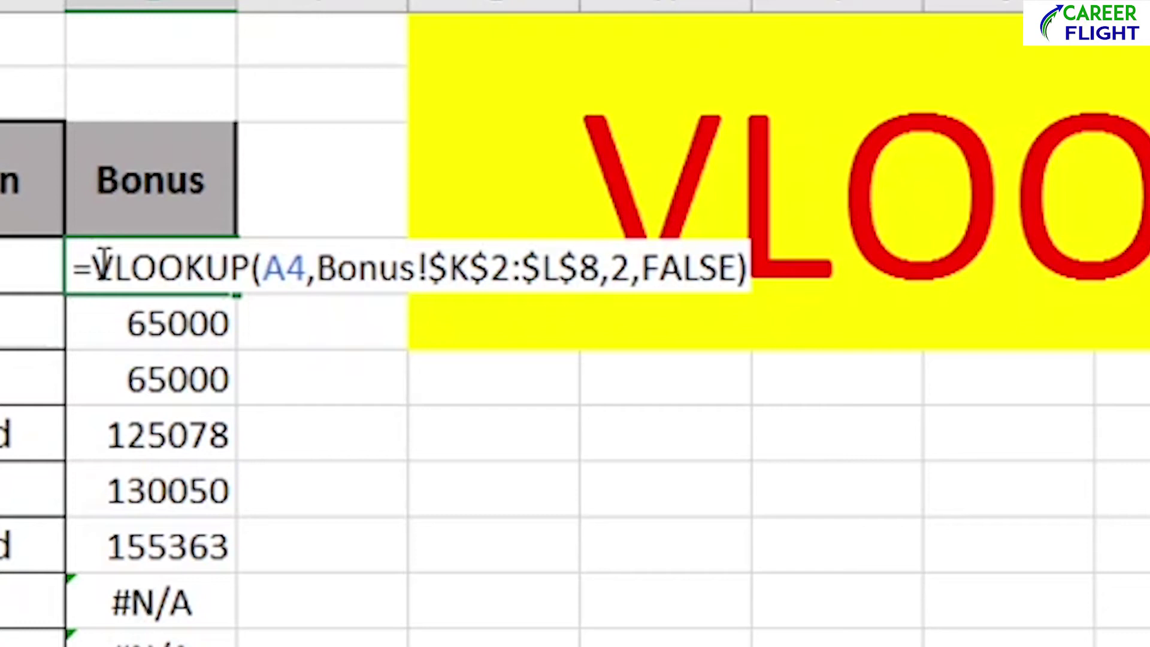
{"action": "type", "text": "if"}
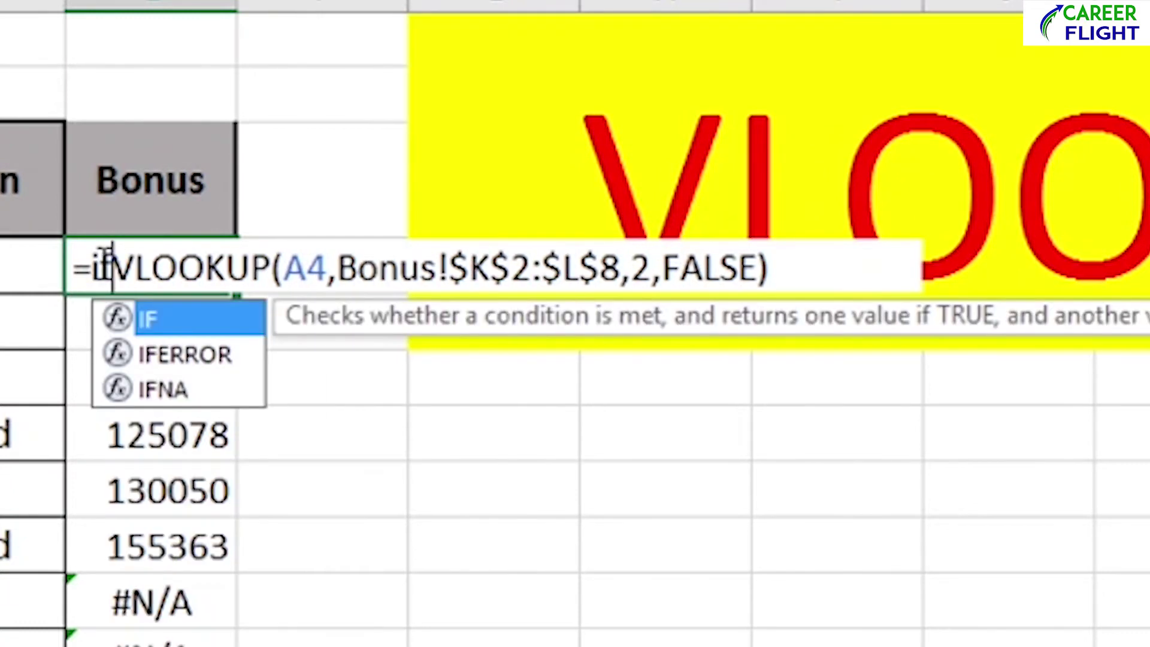
{"action": "type", "text": "err"}
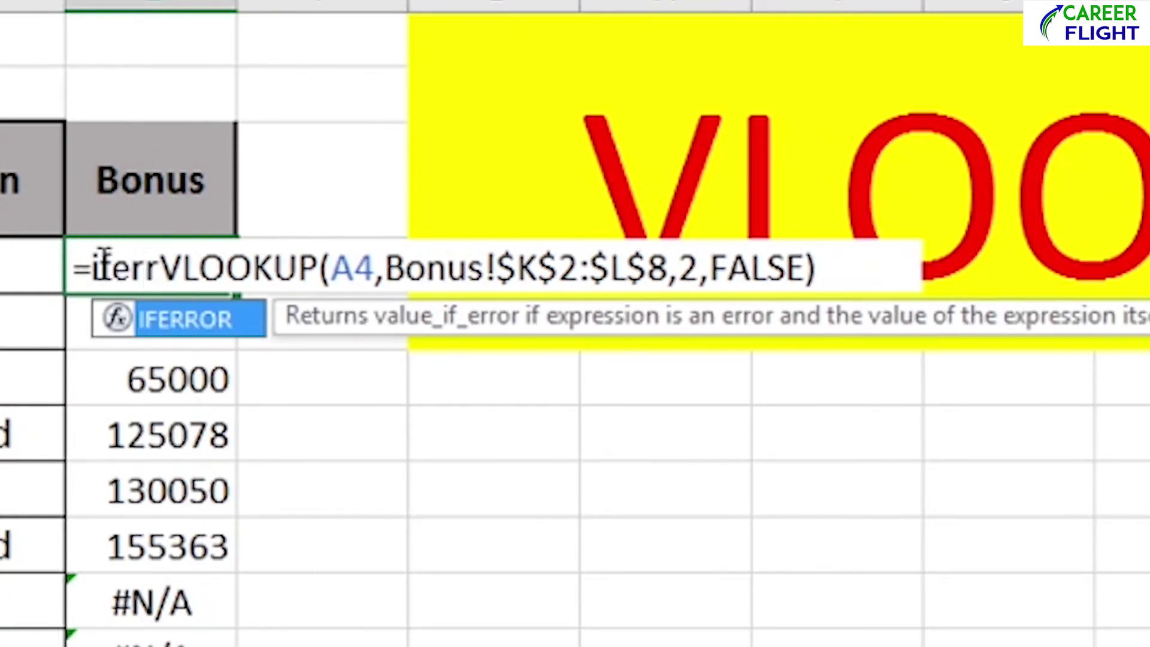
{"action": "type", "text": "or"}
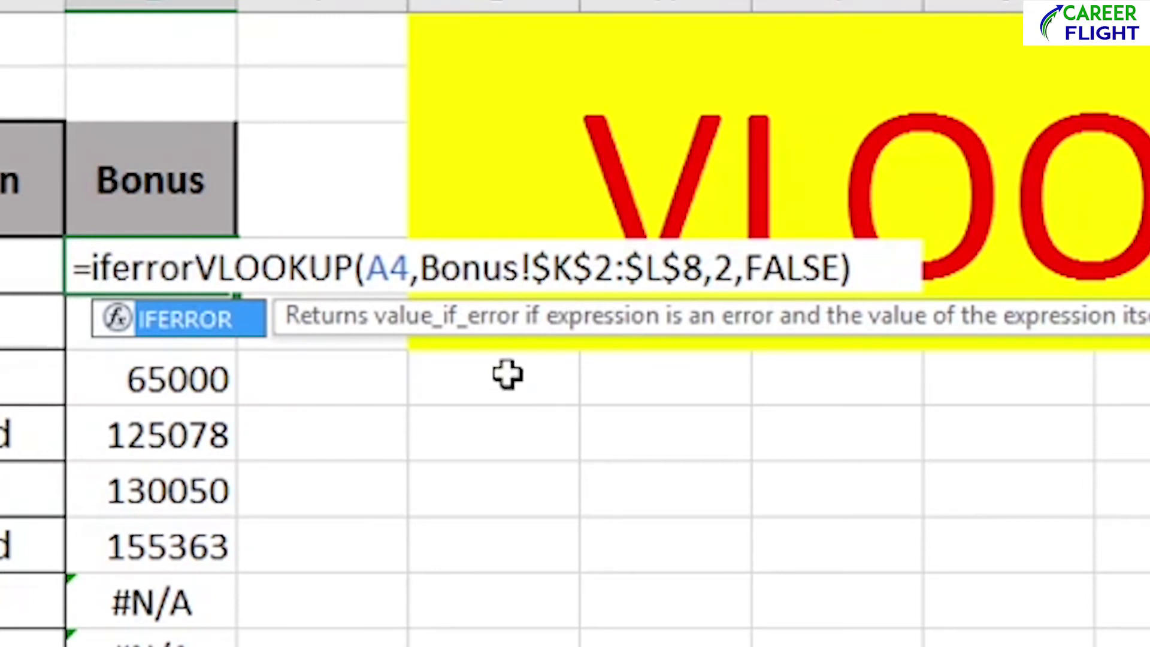
{"action": "type", "text": "("}
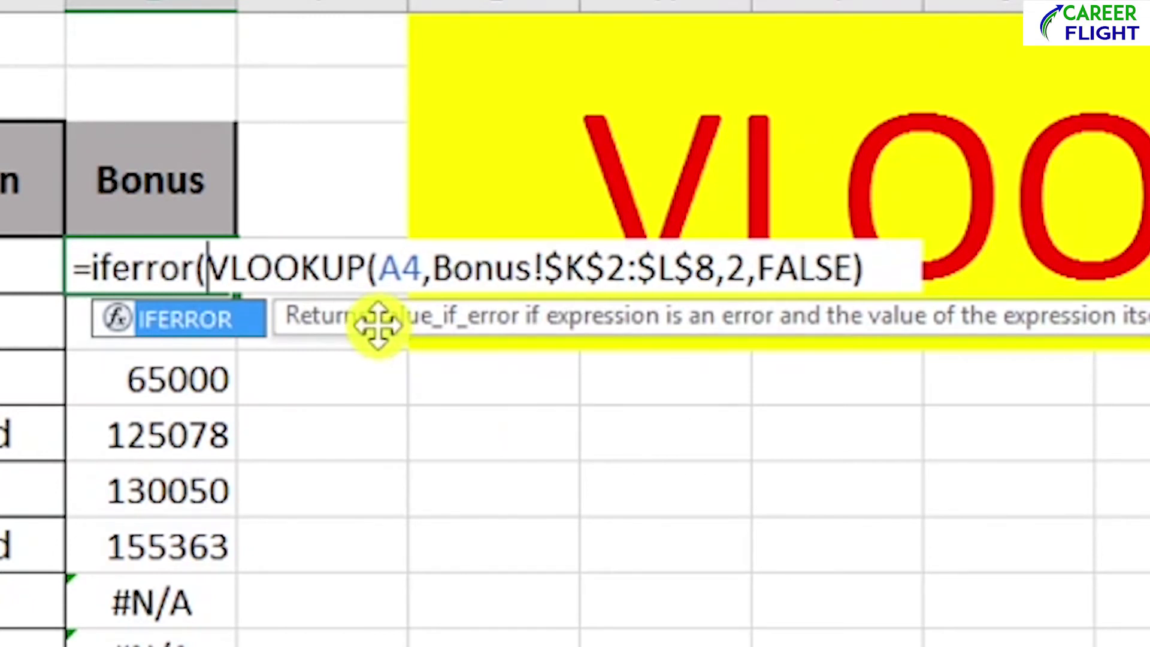
{"action": "key", "text": "Right"}
{"action": "key", "text": "Right"}
{"action": "key", "text": "Right"}
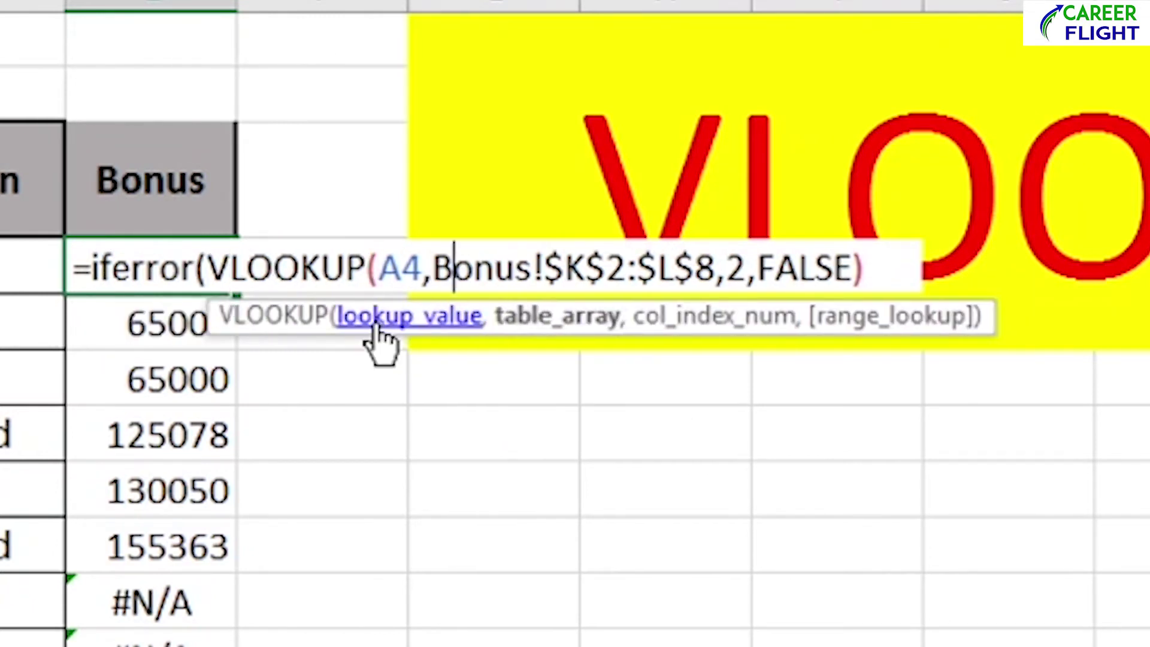
{"action": "key", "text": "Right"}
{"action": "key", "text": "Right"}
{"action": "key", "text": "Right"}
{"action": "key", "text": "Right"}
{"action": "key", "text": "Right"}
{"action": "key", "text": "Right"}
{"action": "type", "text": ","}
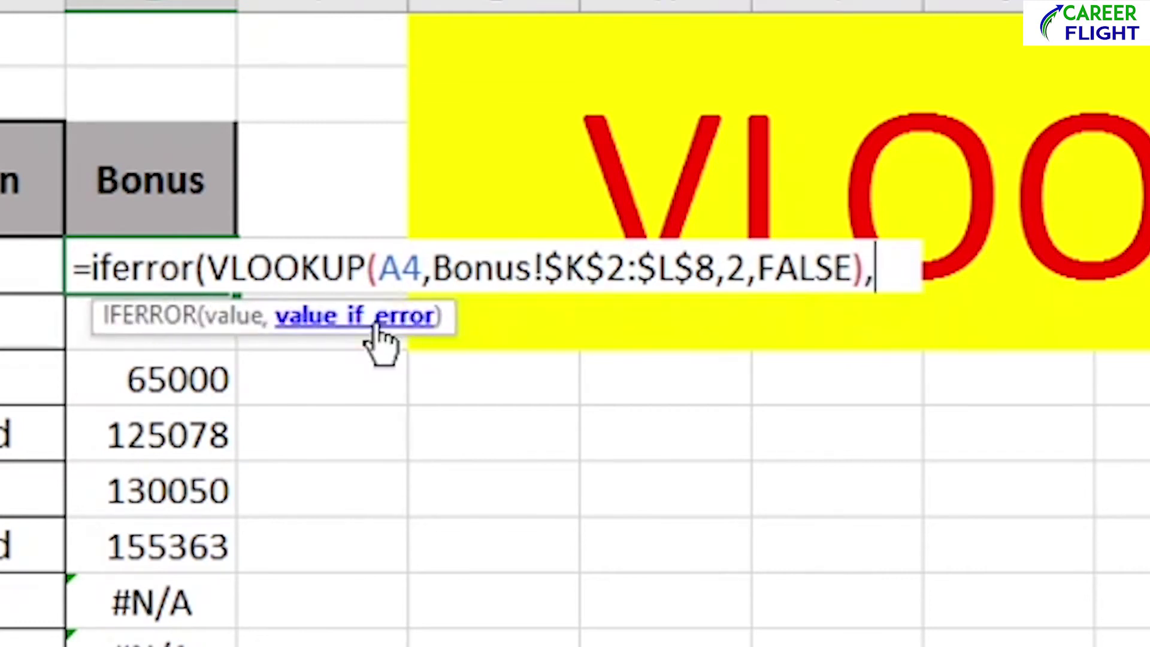
{"action": "type", "text": "0"}
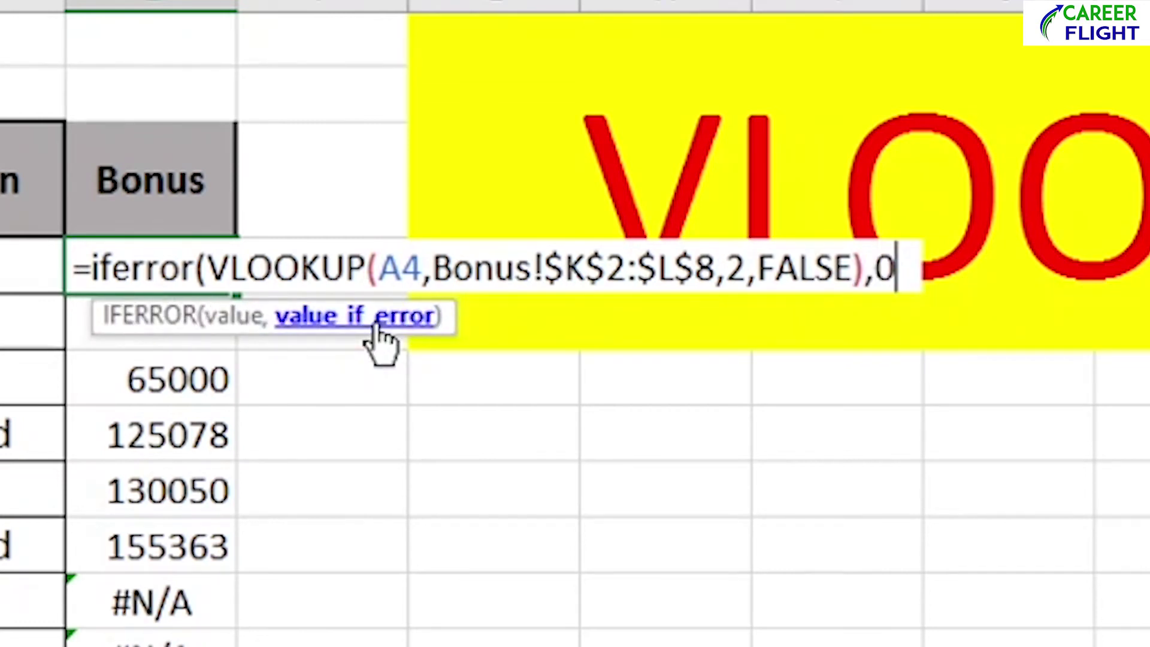
{"action": "type", "text": ")"}
{"action": "key", "text": "Return"}
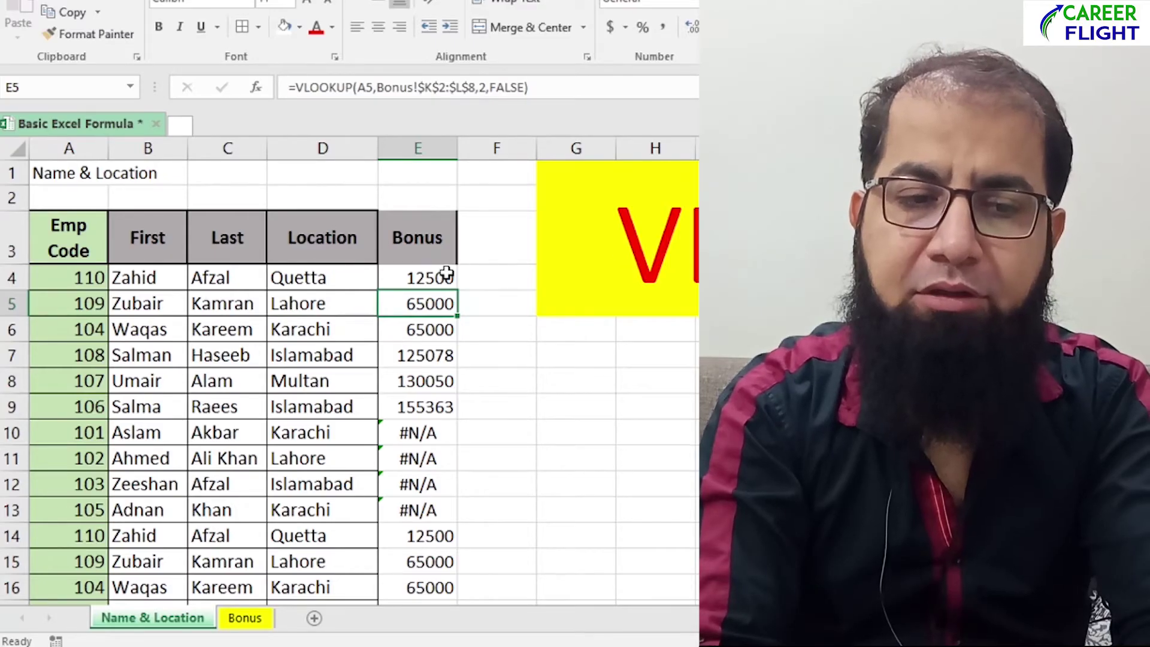
Copy E4's IFERROR formula down column E so unmatched codes show 0.
{"action": "left_click", "coordinate": [449, 279]}
{"action": "double_click", "coordinate": [456, 290]}
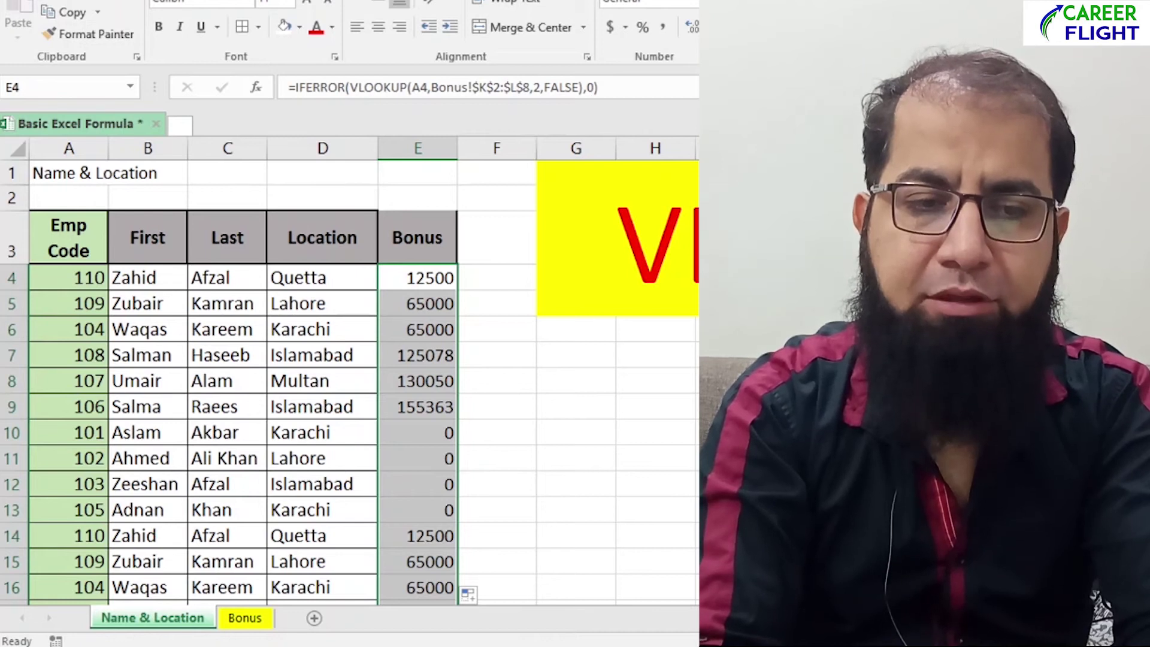
{"action": "double_click", "coordinate": [446, 280]}
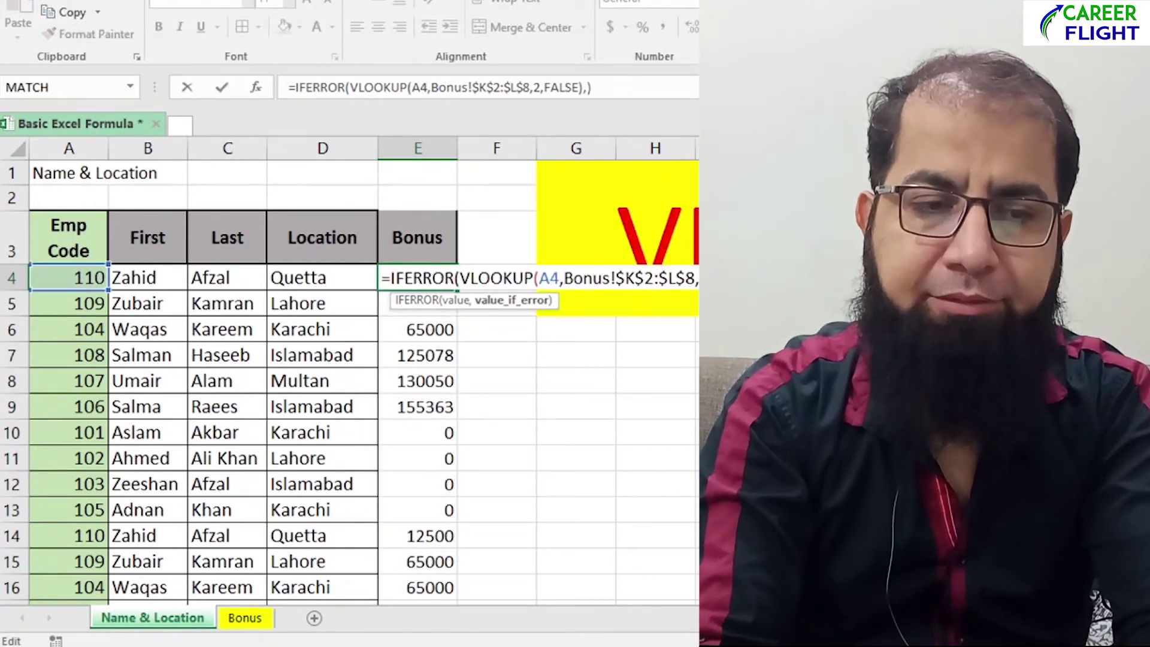
{"action": "key", "text": "Return"}
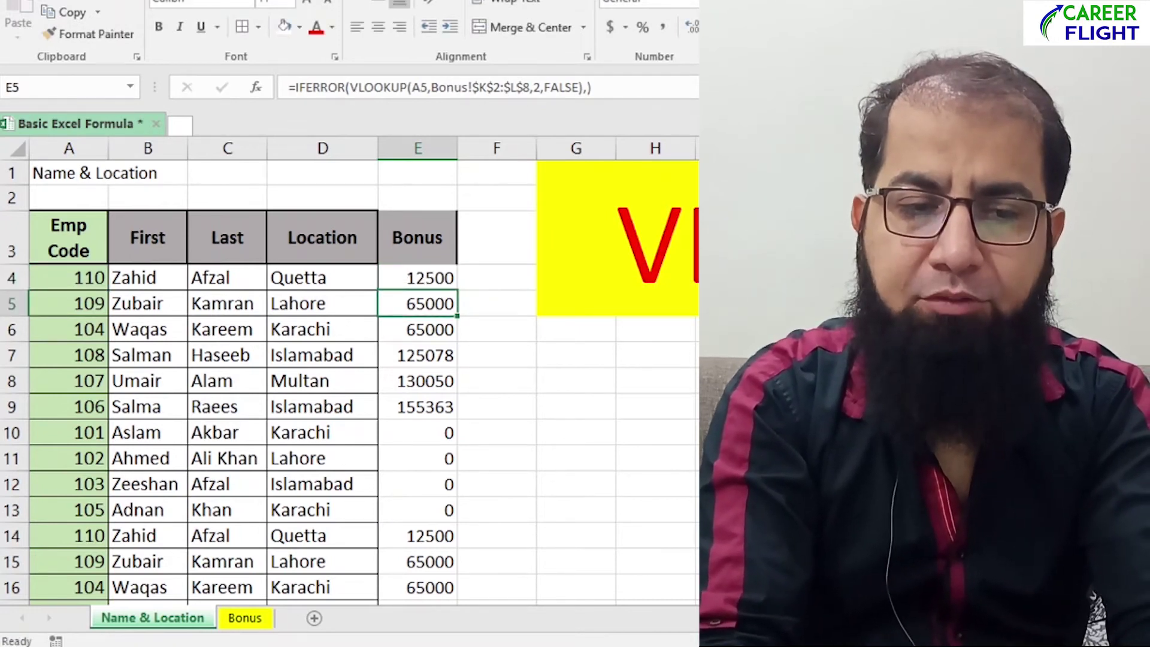
Confirm the Bonus column total of 1658970 in E34, then bring up the Bonus sheet.
{"action": "key", "text": "Down"}
{"action": "key", "text": "Down"}
{"action": "key", "text": "Down"}
{"action": "key", "text": "Down"}
{"action": "key", "text": "Down"}
{"action": "key", "text": "Down"}
{"action": "key", "text": "Up"}
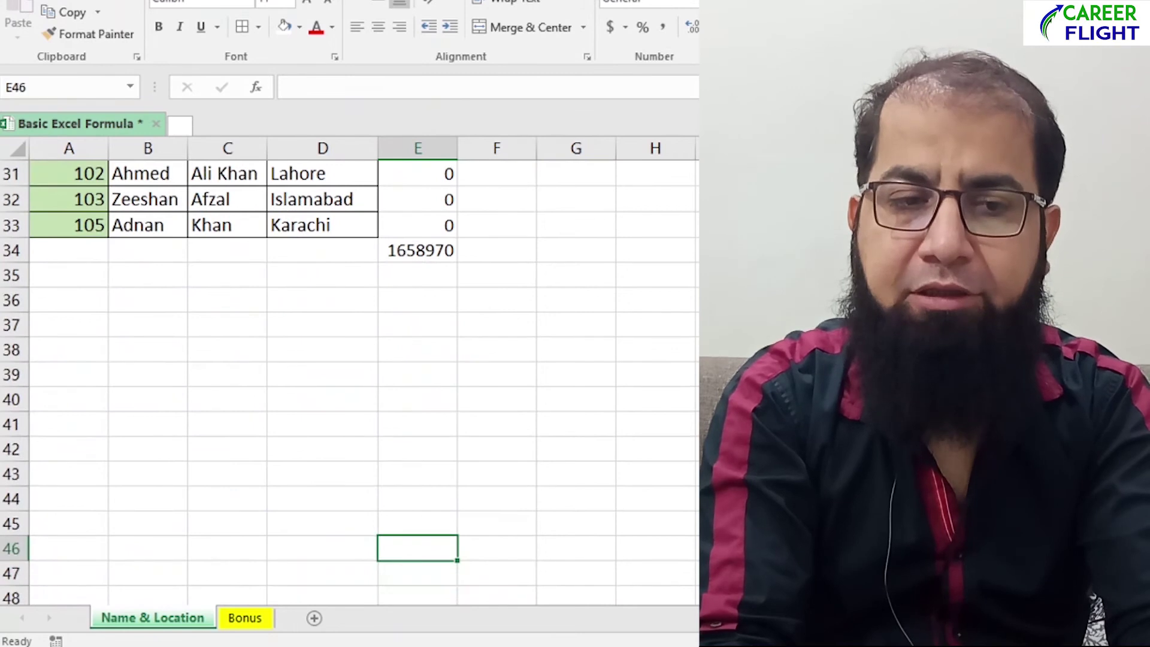
{"action": "key", "text": "Up"}
{"action": "key", "text": "Up"}
{"action": "key", "text": "Up"}
{"action": "key", "text": "Up"}
{"action": "key", "text": "Up"}
{"action": "key", "text": "Up"}
{"action": "key", "text": "Up"}
{"action": "key", "text": "Down"}
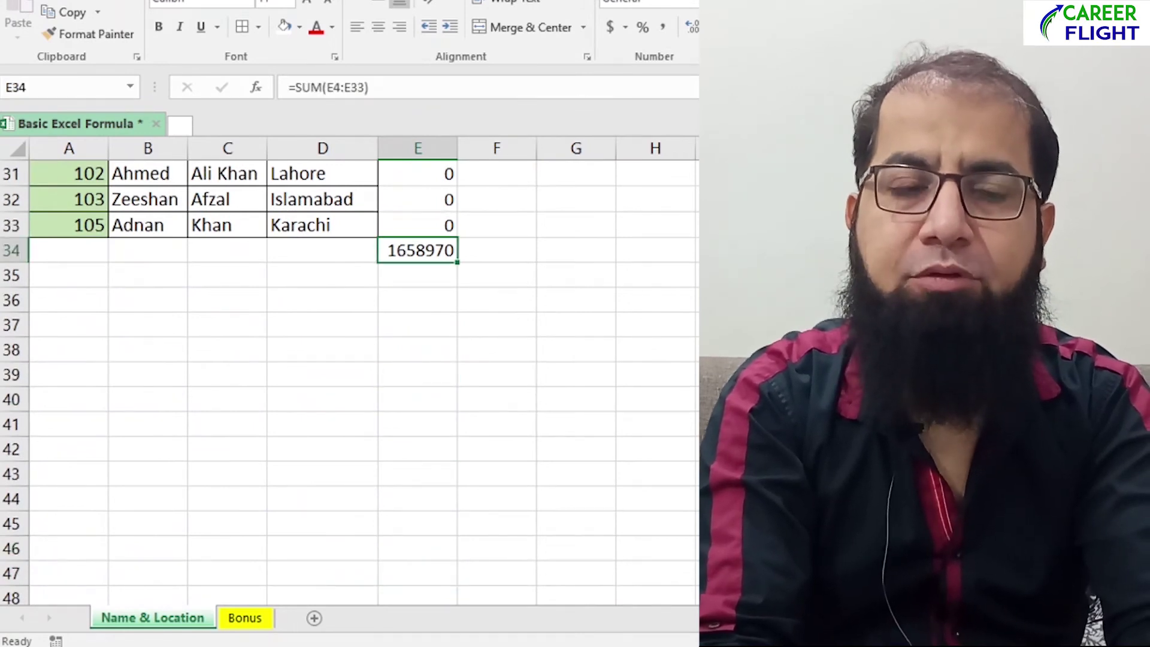
{"action": "key", "text": "Up"}
{"action": "key", "text": "Up"}
{"action": "key", "text": "Up"}
{"action": "key", "text": "Up"}
{"action": "key", "text": "Up"}
{"action": "key", "text": "Up"}
{"action": "key", "text": "Up"}
{"action": "key", "text": "Up"}
{"action": "key", "text": "Up"}
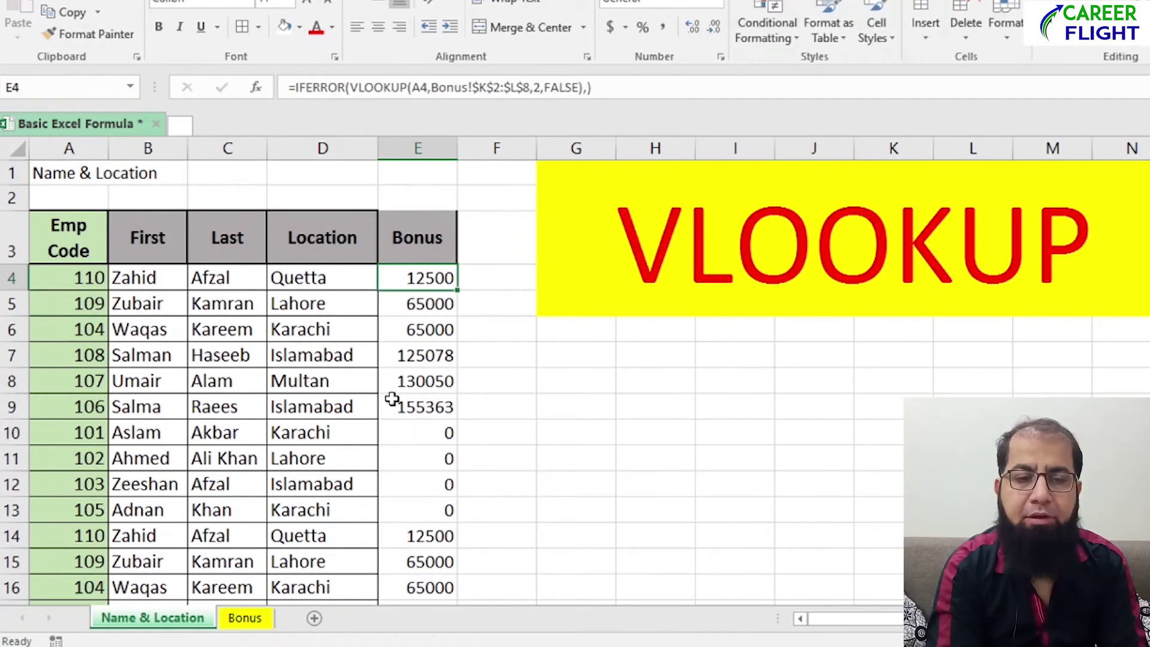
{"action": "left_click", "coordinate": [233, 623]}
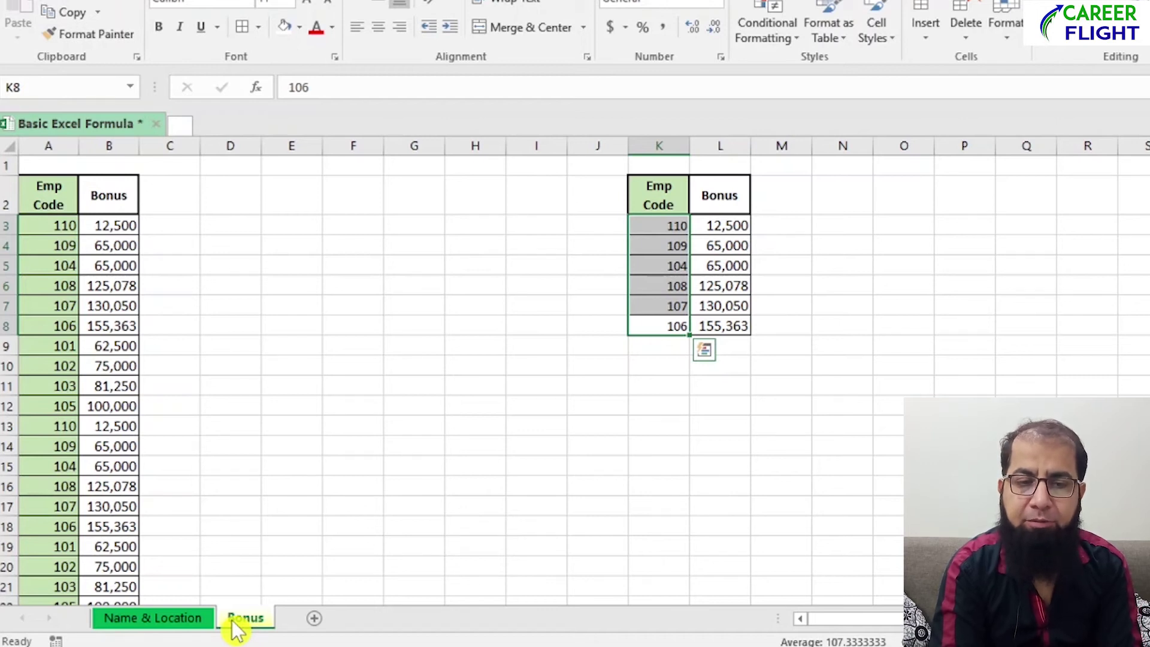
Insert blank columns at L:M on the Bonus sheet so Bonus shifts to column P.
{"action": "key", "text": "Escape"}
{"action": "left_click_drag", "start_coordinate": [672, 200], "coordinate": [720, 313]}
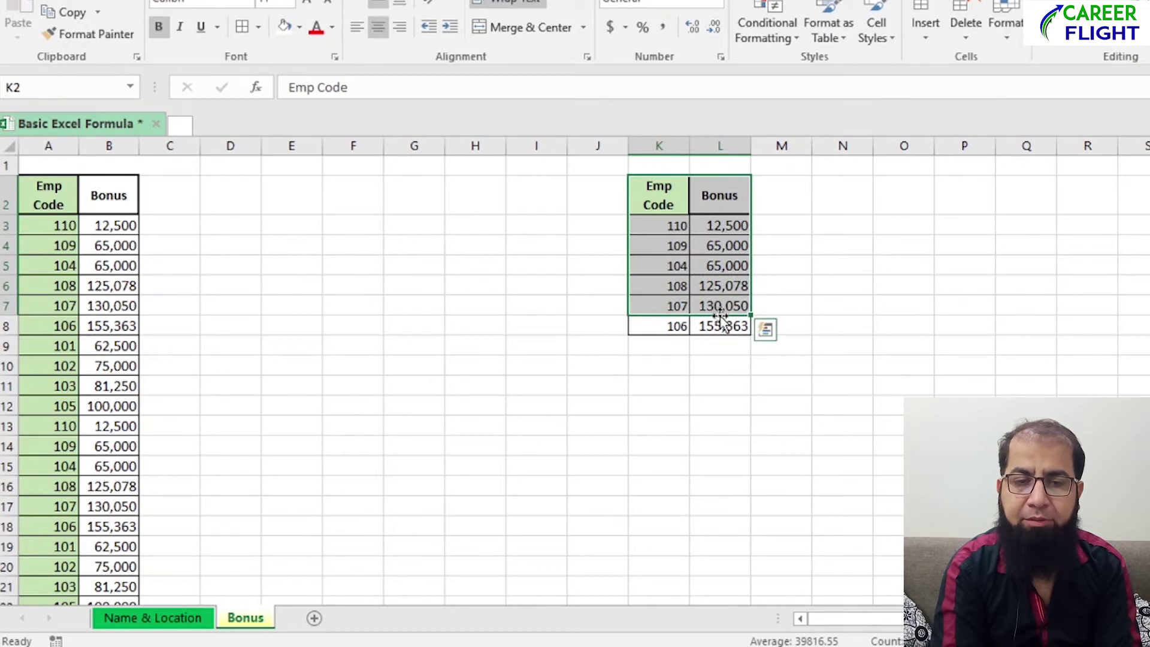
{"action": "mouse_move", "coordinate": [720, 146]}
{"action": "left_mouse_down"}
{"action": "mouse_move", "coordinate": [878, 164]}
{"action": "mouse_move", "coordinate": [1091, 154]}
{"action": "left_mouse_up"}
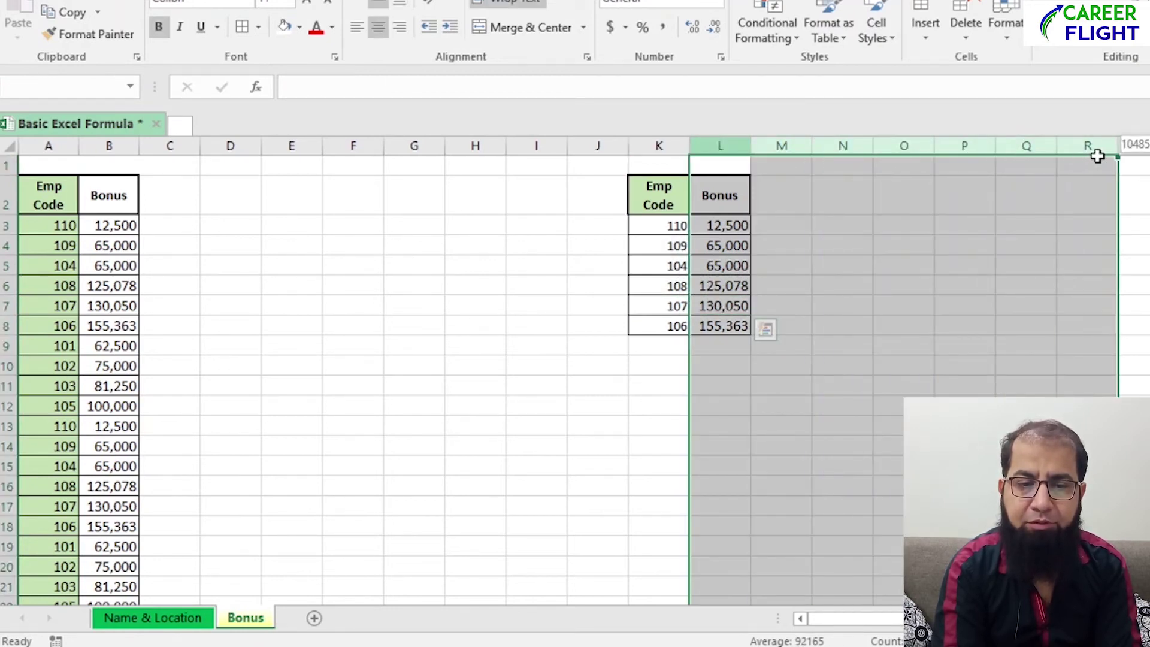
{"action": "right_click", "coordinate": [735, 182]}
{"action": "left_click", "coordinate": [767, 243]}
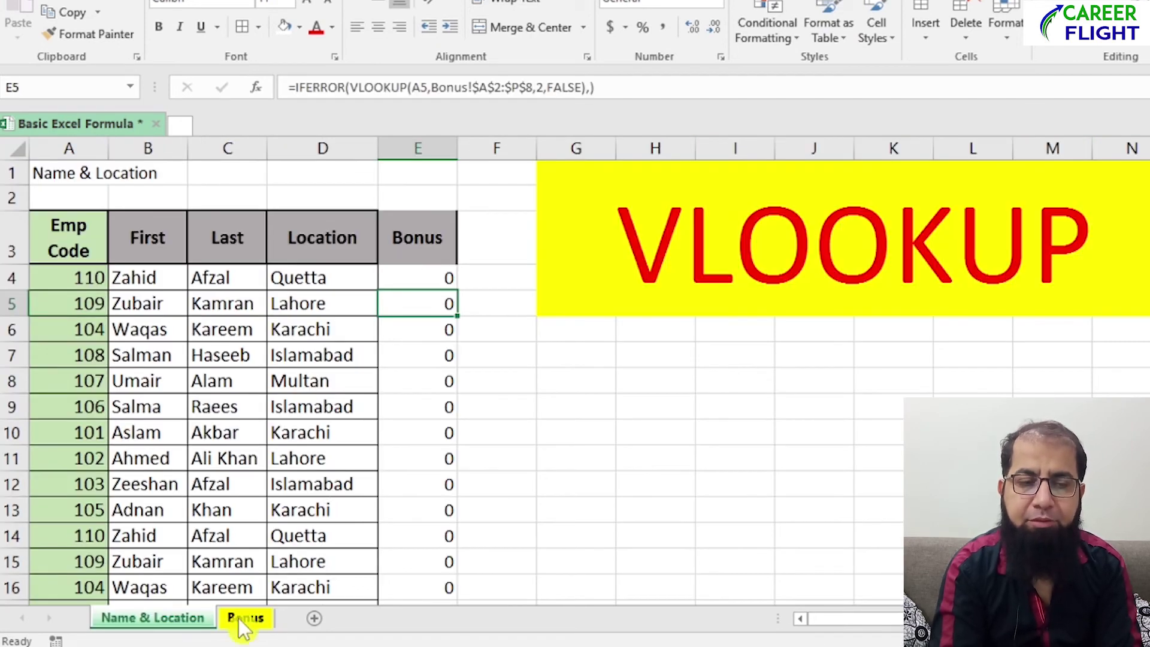
{"action": "left_click", "coordinate": [243, 617]}
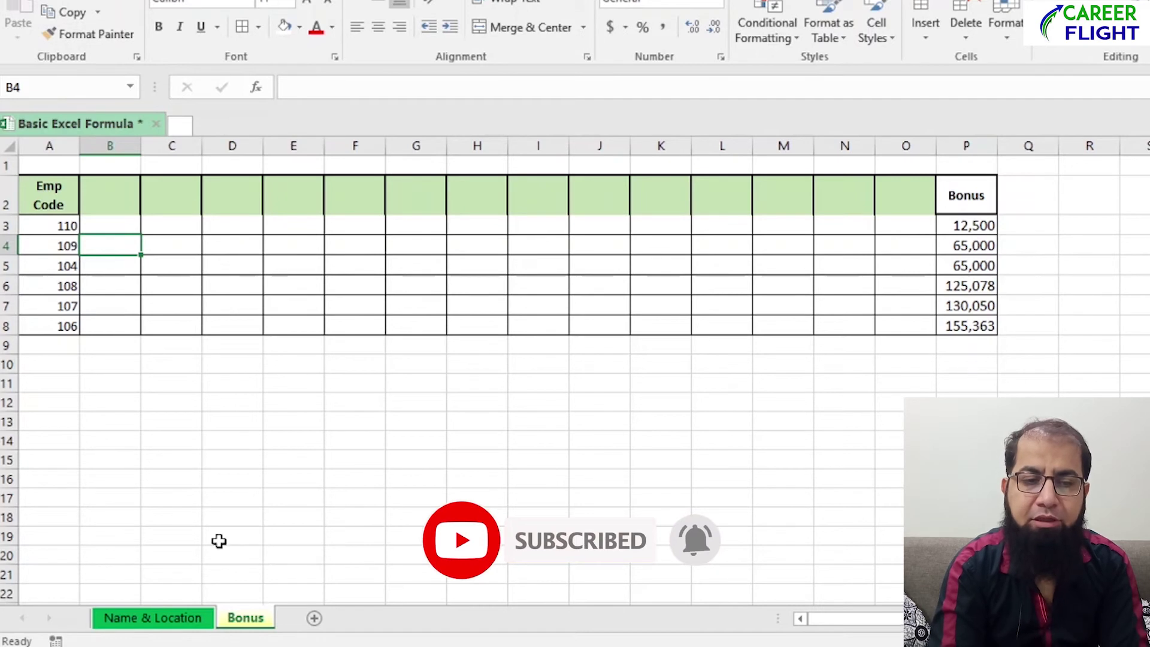
{"action": "left_click", "coordinate": [163, 617]}
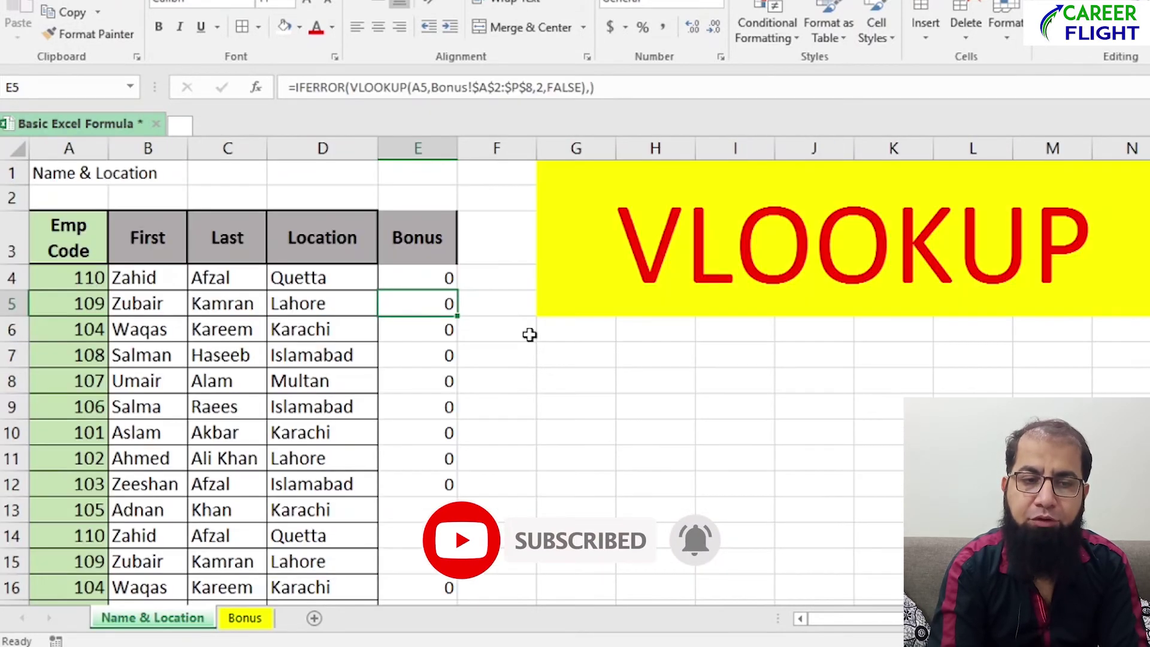
{"action": "double_click", "coordinate": [439, 276]}
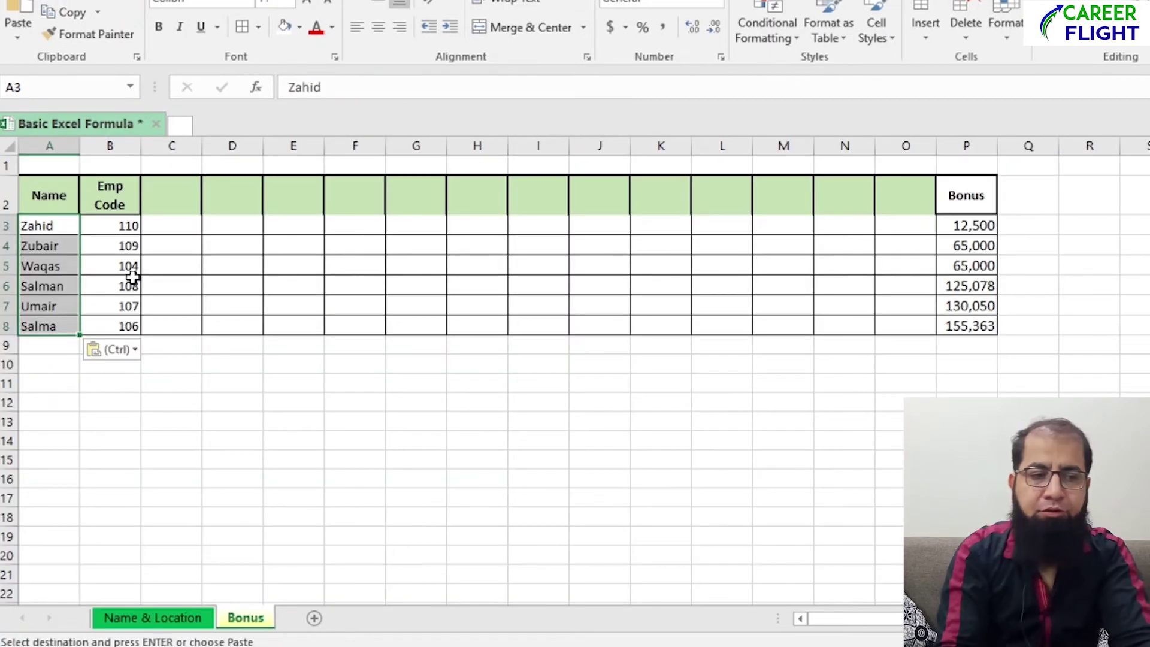
{"action": "left_click", "coordinate": [211, 258]}
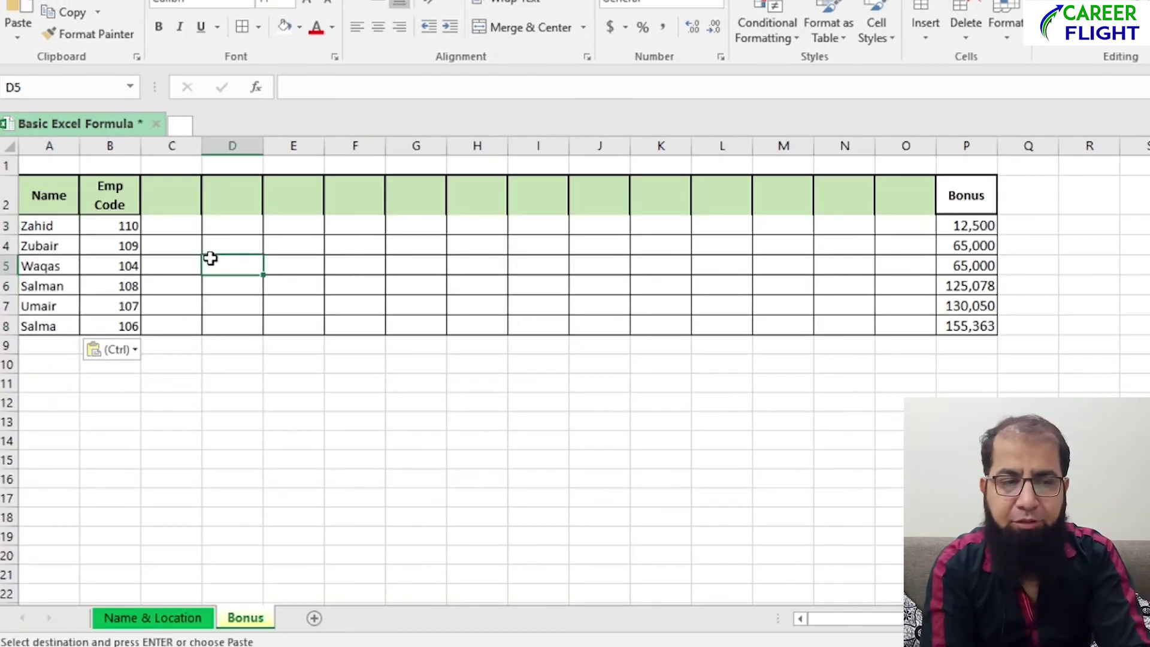
{"action": "left_click", "coordinate": [60, 195]}
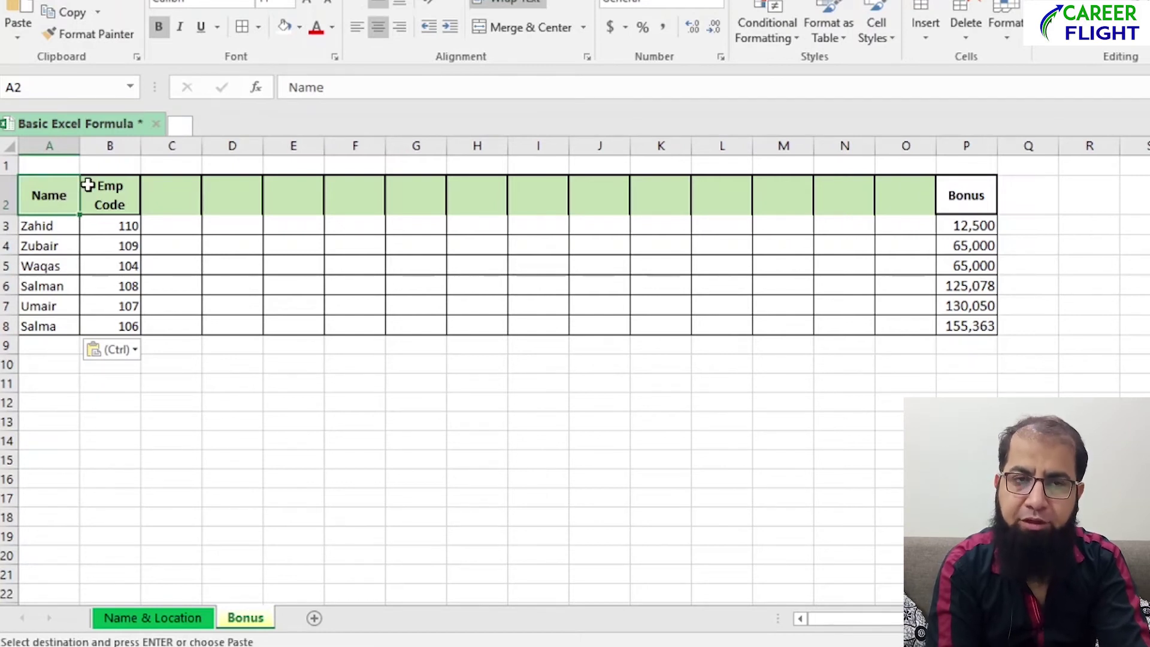
{"action": "left_click", "coordinate": [107, 195]}
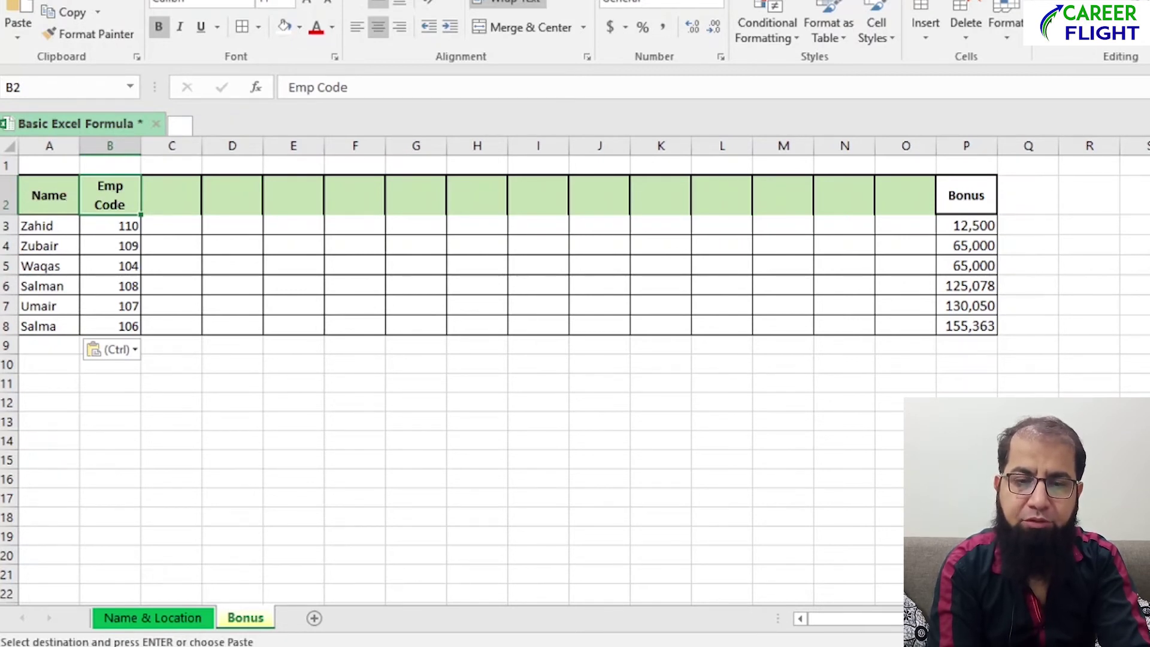
Number the Bonus sheet's row 1 from 1 in B1 through 15 in P1.
{"action": "scroll", "coordinate": [539, 360], "scroll_direction": "right", "scroll_amount": 1}
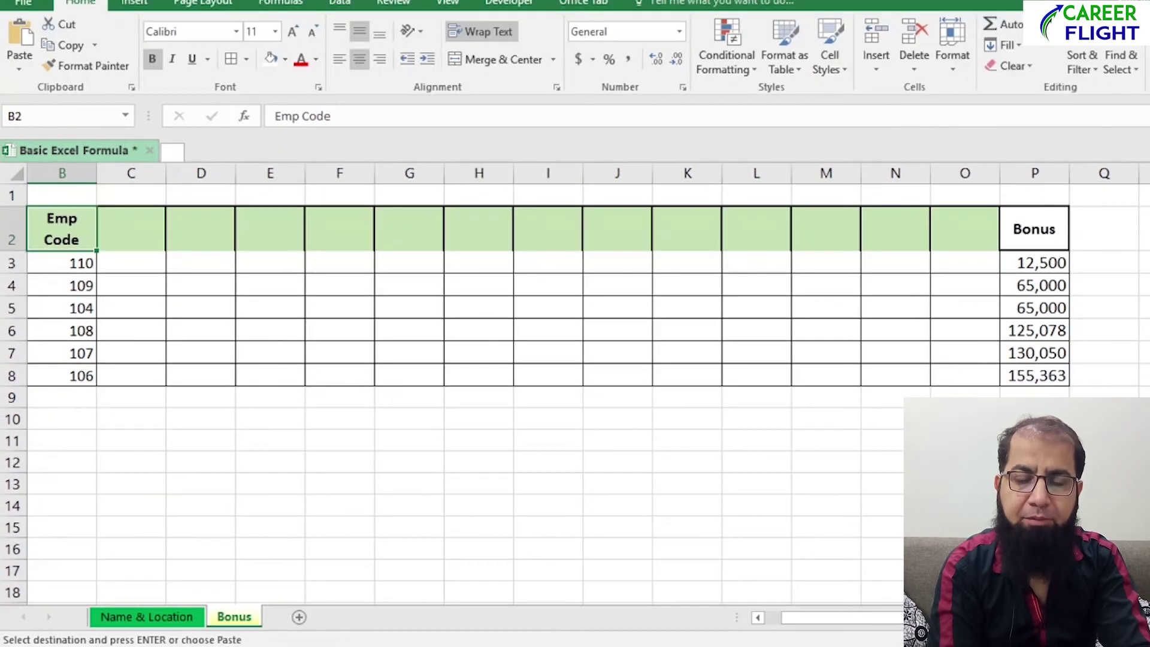
{"action": "scroll", "coordinate": [841, 596], "scroll_direction": "left", "scroll_amount": 1}
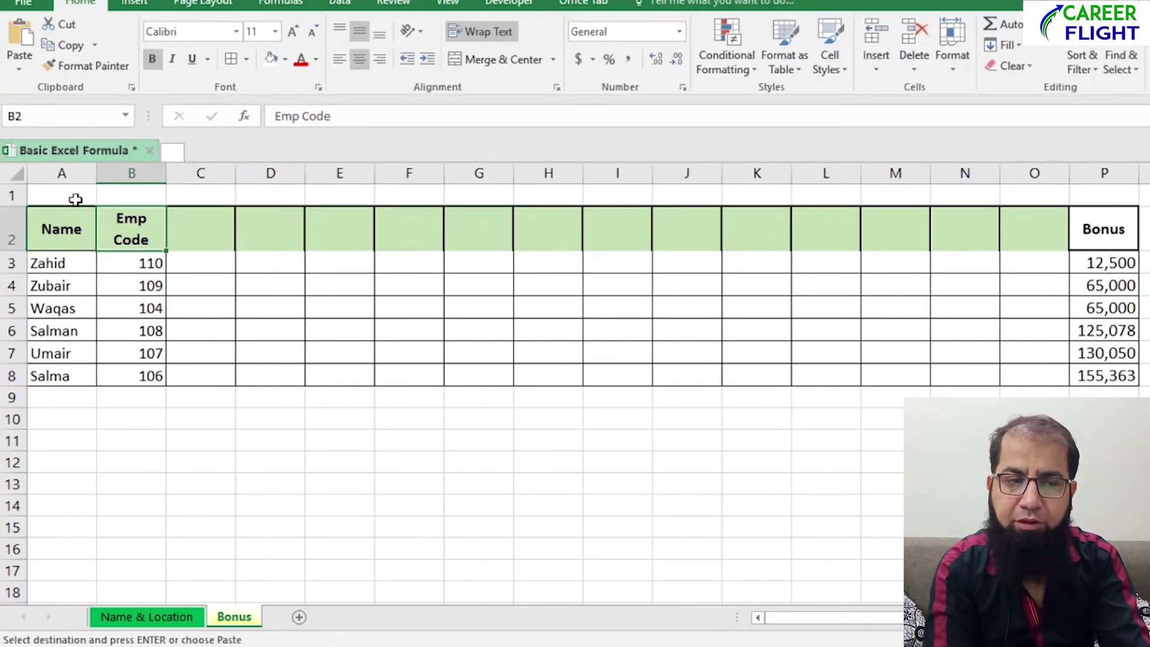
{"action": "left_click", "coordinate": [116, 198]}
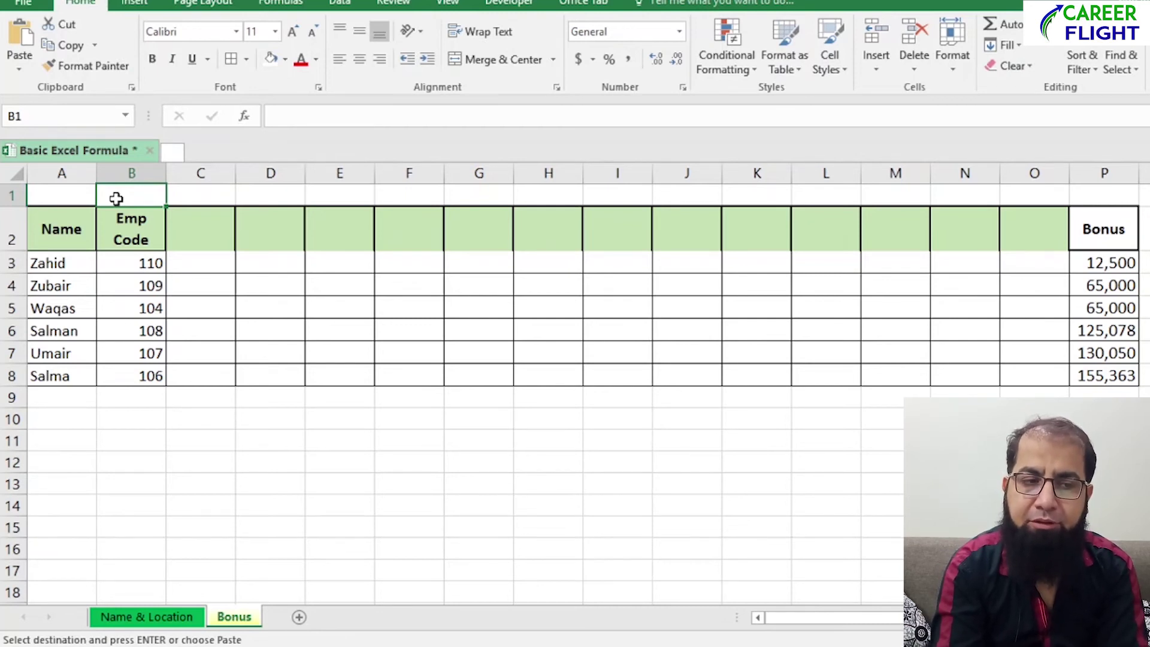
{"action": "type", "text": "1"}
{"action": "key", "text": "Return"}
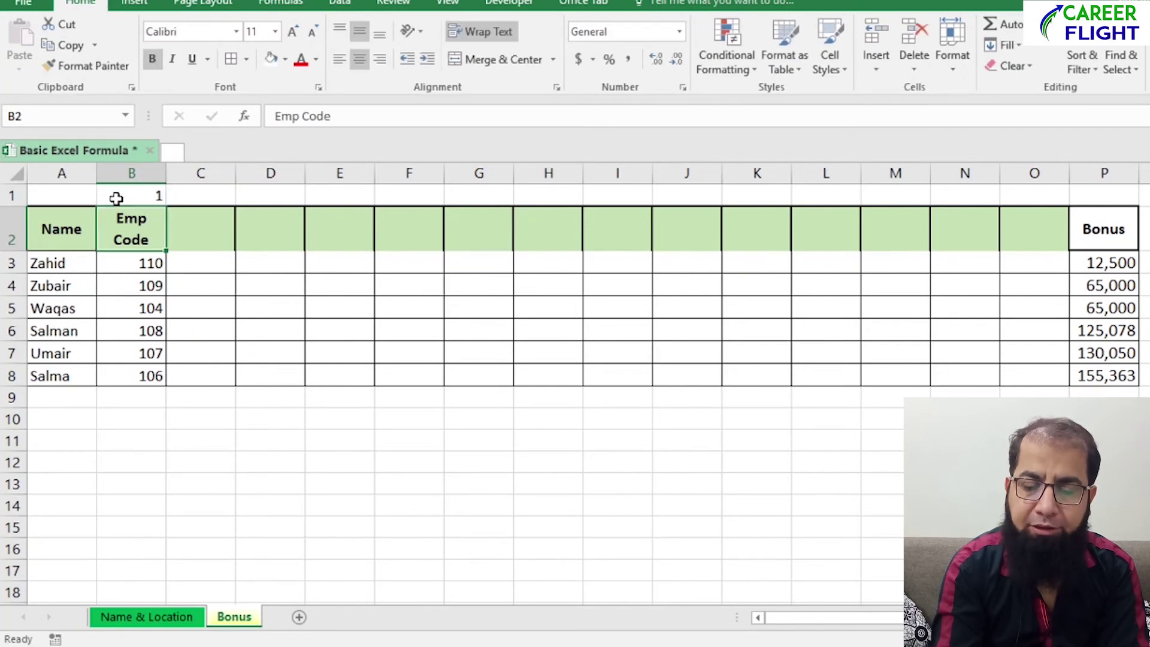
{"action": "left_click", "coordinate": [185, 196]}
{"action": "type", "text": "2"}
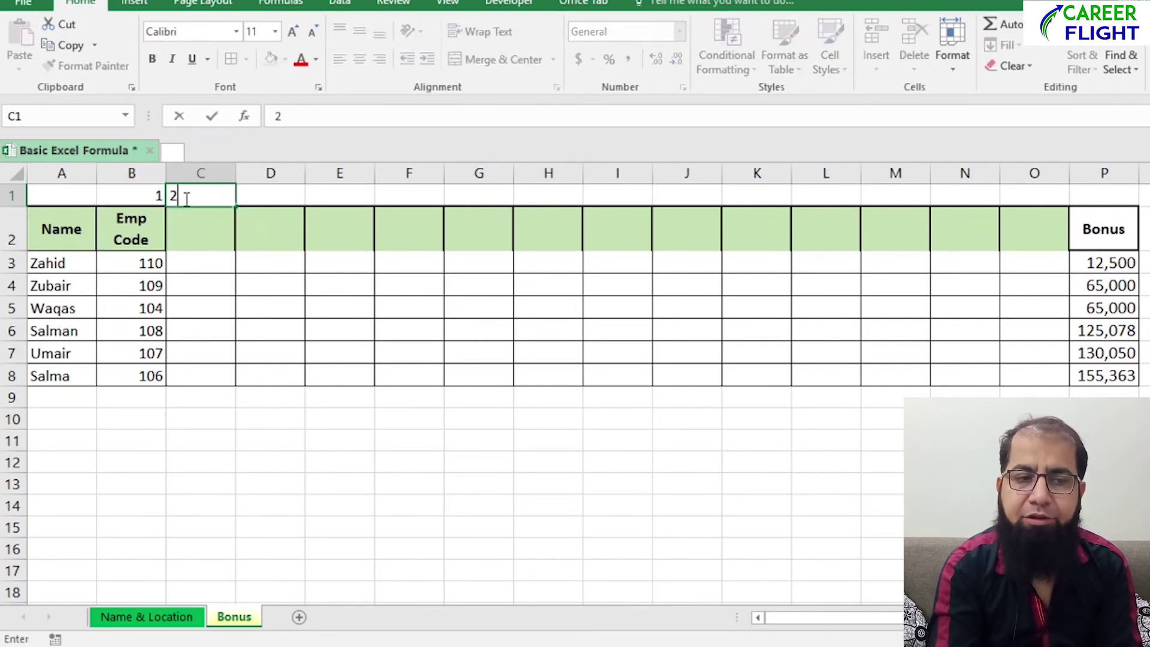
{"action": "key", "text": "Return"}
{"action": "mouse_move", "coordinate": [169, 196]}
{"action": "left_mouse_down"}
{"action": "mouse_move", "coordinate": [520, 208]}
{"action": "mouse_move", "coordinate": [700, 180]}
{"action": "mouse_move", "coordinate": [375, 190]}
{"action": "mouse_move", "coordinate": [591, 206]}
{"action": "mouse_move", "coordinate": [858, 190]}
{"action": "mouse_move", "coordinate": [1120, 201]}
{"action": "left_mouse_up"}
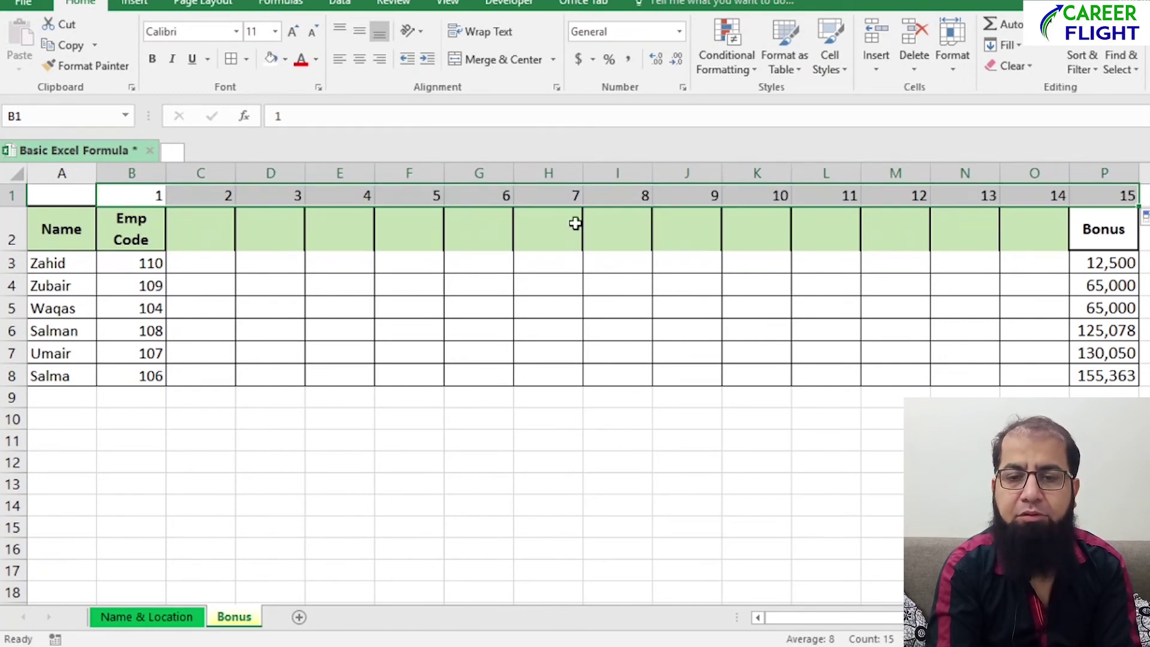
Verify P1 shows 15 and review the numbered range B1:P1.
{"action": "left_click", "coordinate": [1098, 200]}
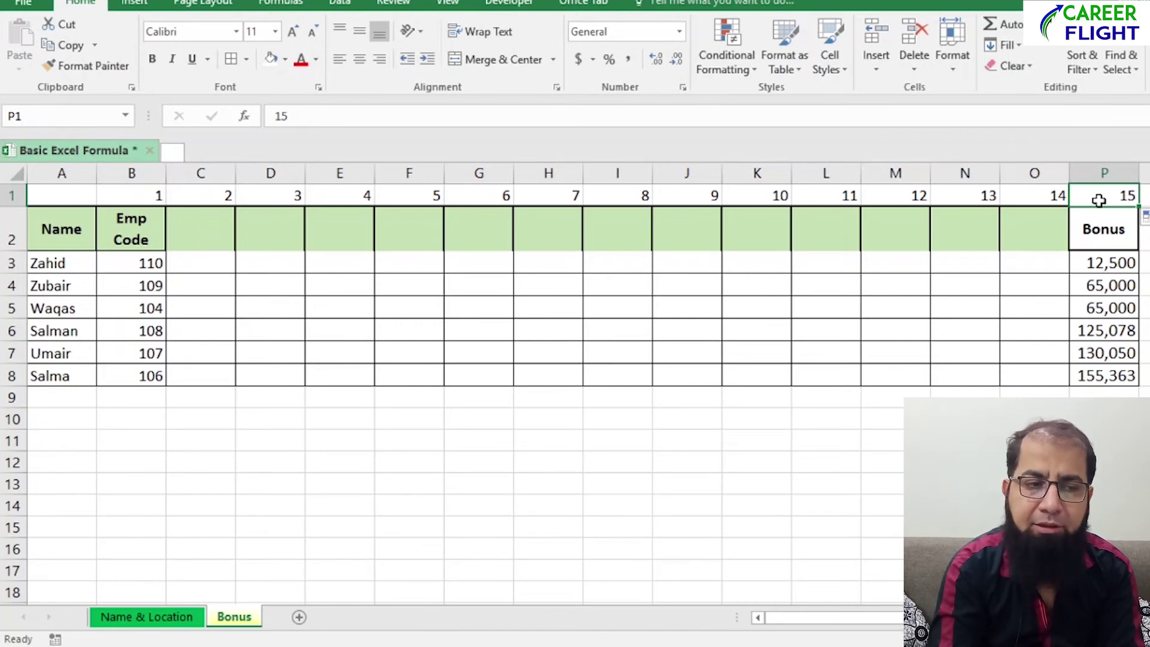
{"action": "left_click", "coordinate": [147, 195]}
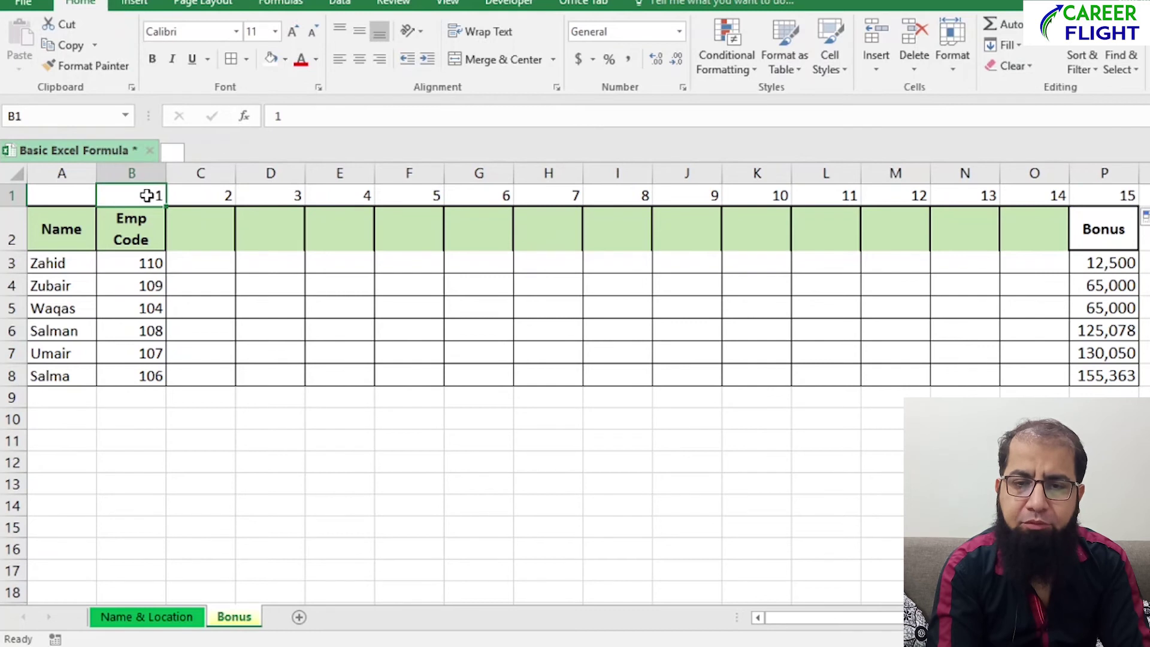
{"action": "left_click_drag", "start_coordinate": [146, 195], "coordinate": [1083, 192]}
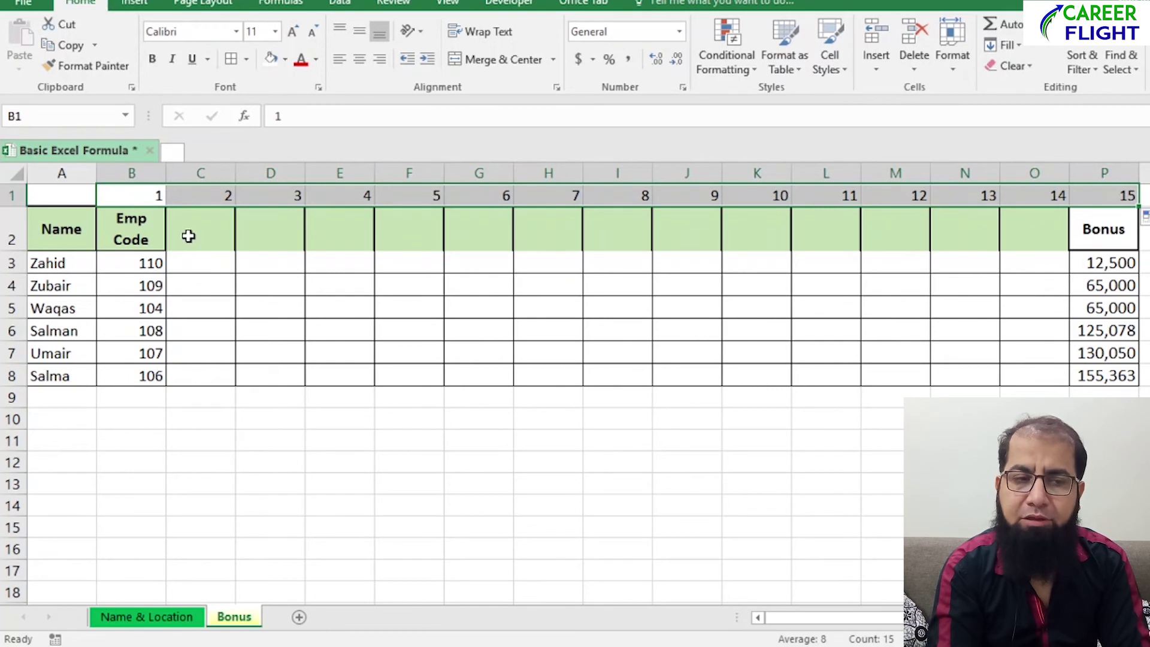
{"action": "left_click", "coordinate": [40, 190]}
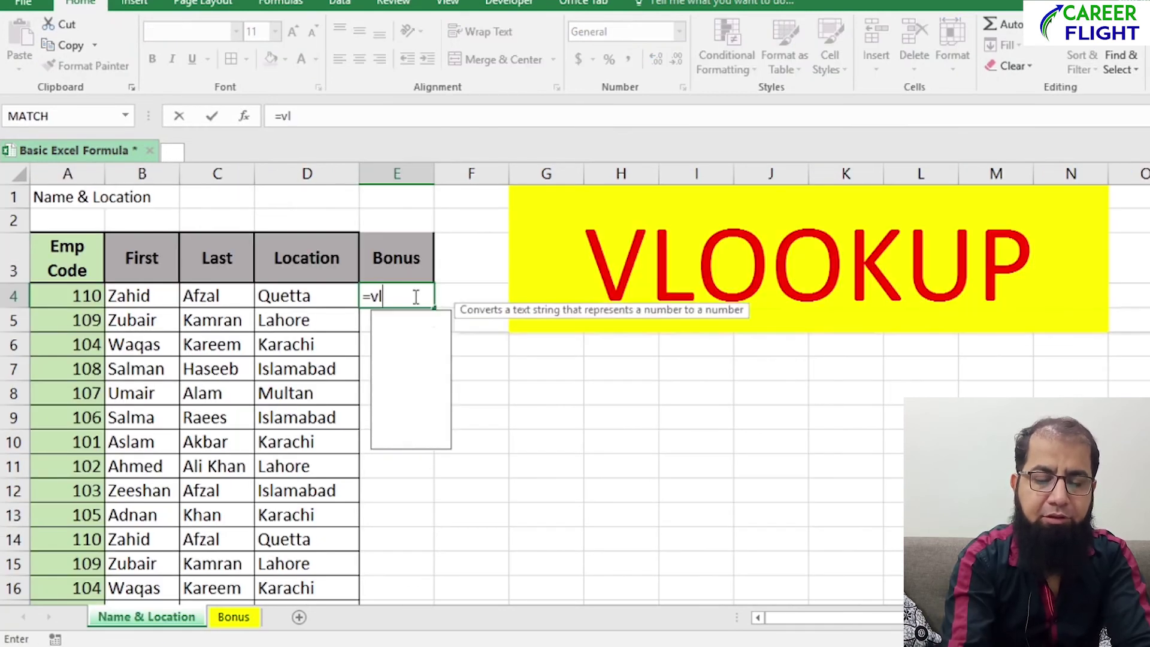
Start E4's formula as =vlookup(A4, with the table range beginning at Bonus!B2.
{"action": "type", "text": "ookup"}
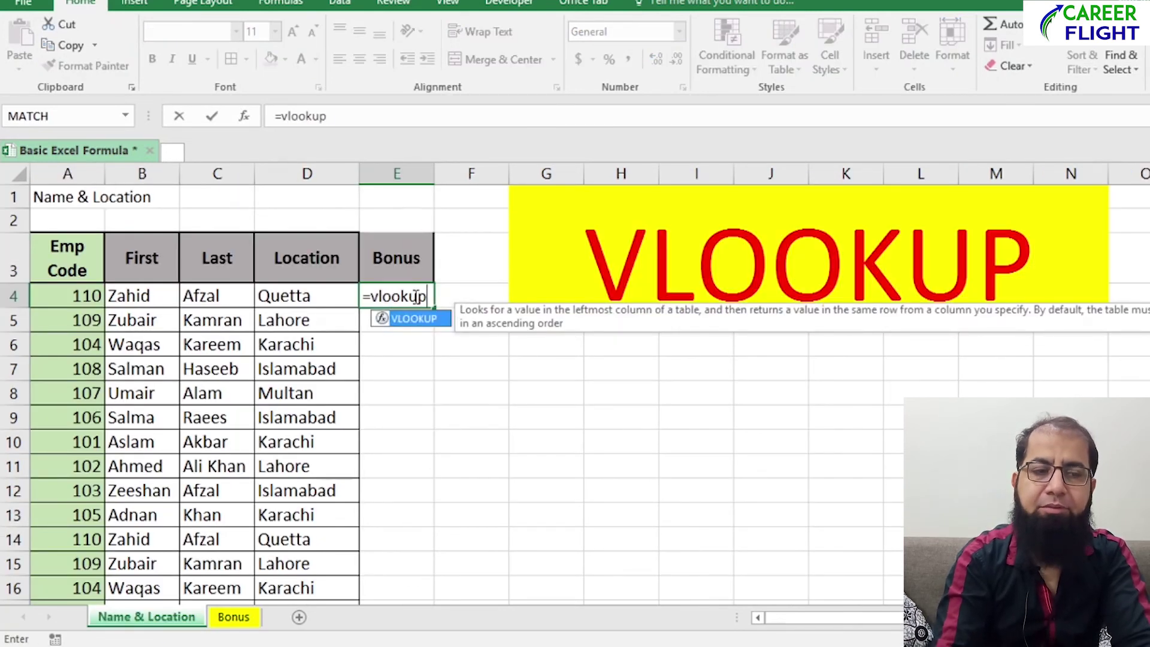
{"action": "type", "text": "("}
{"action": "left_click", "coordinate": [81, 298]}
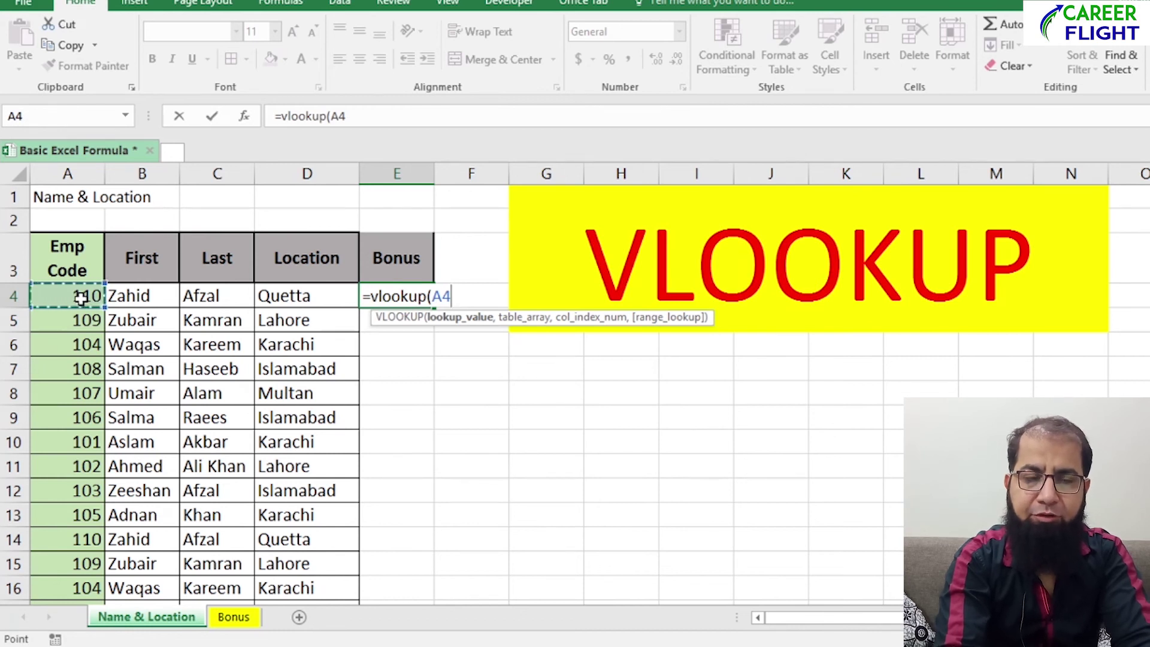
{"action": "type", "text": ","}
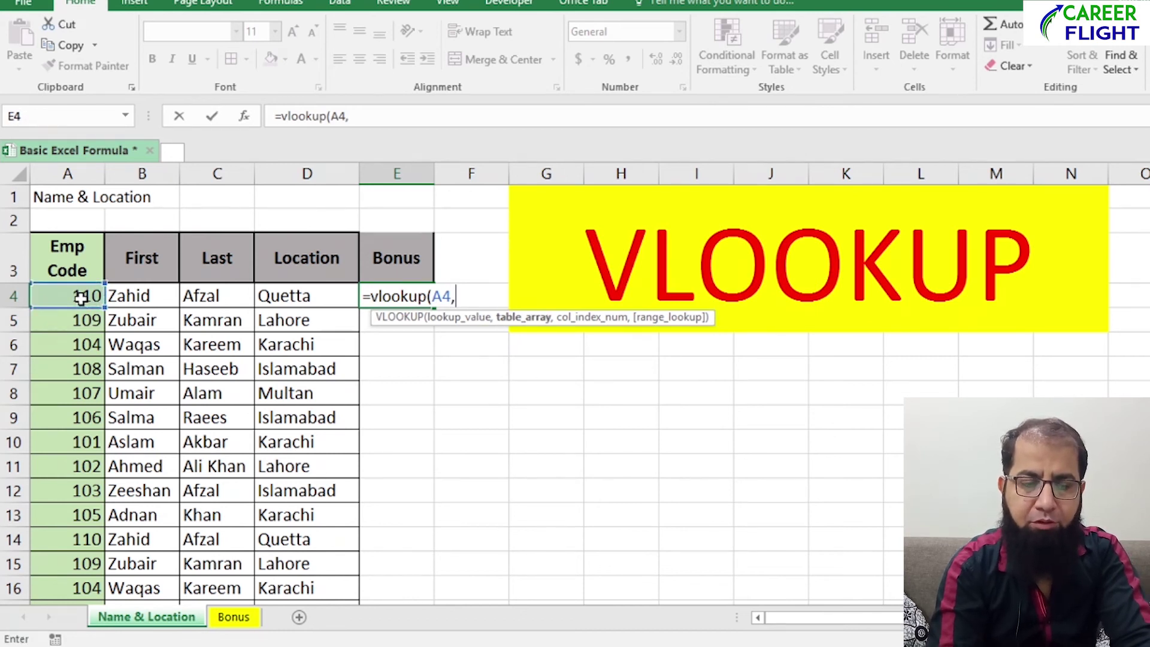
{"action": "left_click", "coordinate": [232, 618]}
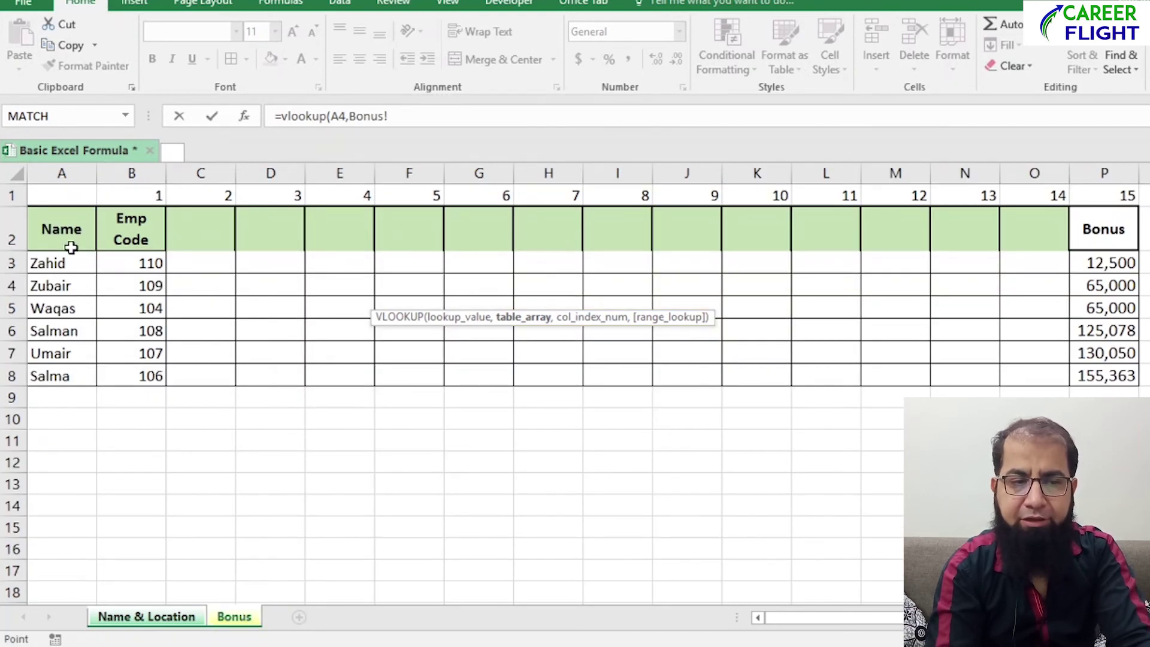
{"action": "mouse_move", "coordinate": [64, 240]}
{"action": "left_mouse_down"}
{"action": "mouse_move", "coordinate": [63, 263]}
{"action": "mouse_move", "coordinate": [66, 244]}
{"action": "left_mouse_up"}
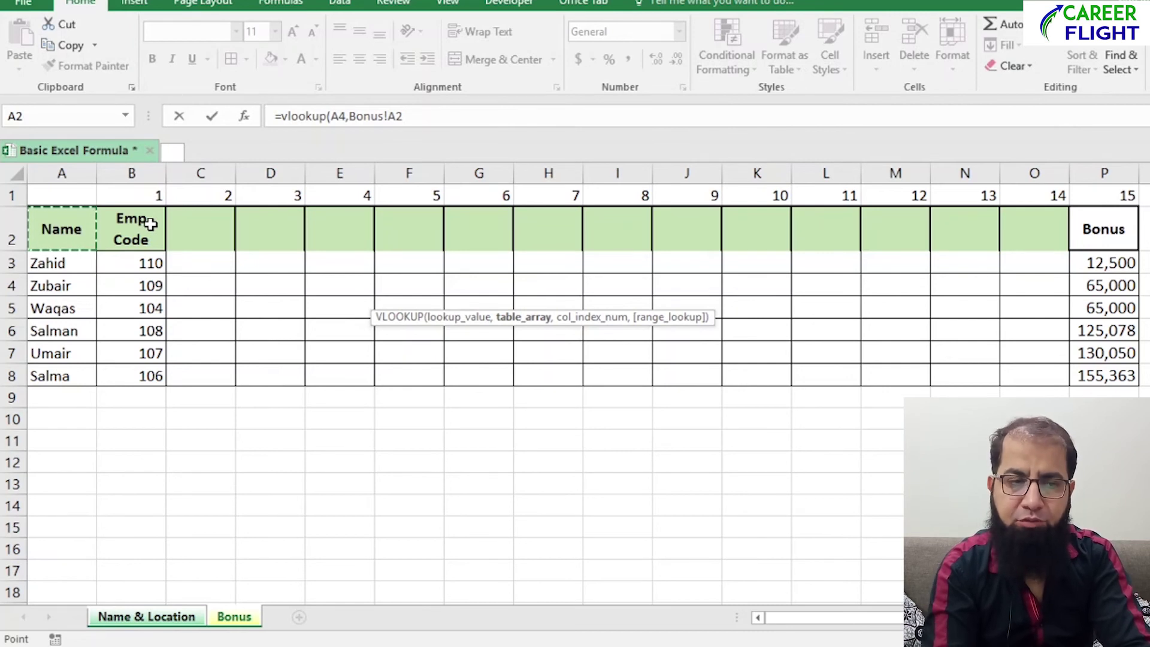
{"action": "left_click", "coordinate": [150, 224]}
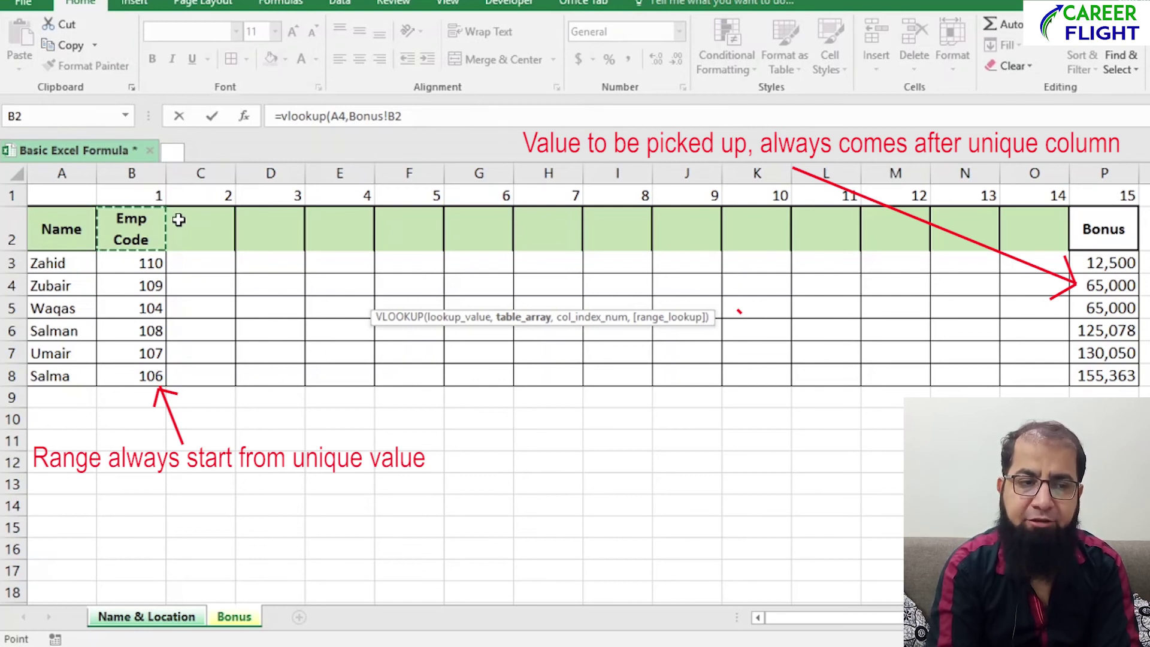
Complete E4 as =vlookup(A4,Bonus!$B$2:$P$8,15,false), returning 12500.
{"action": "key", "text": "ctrl+shift+End"}
{"action": "key", "text": "F4"}
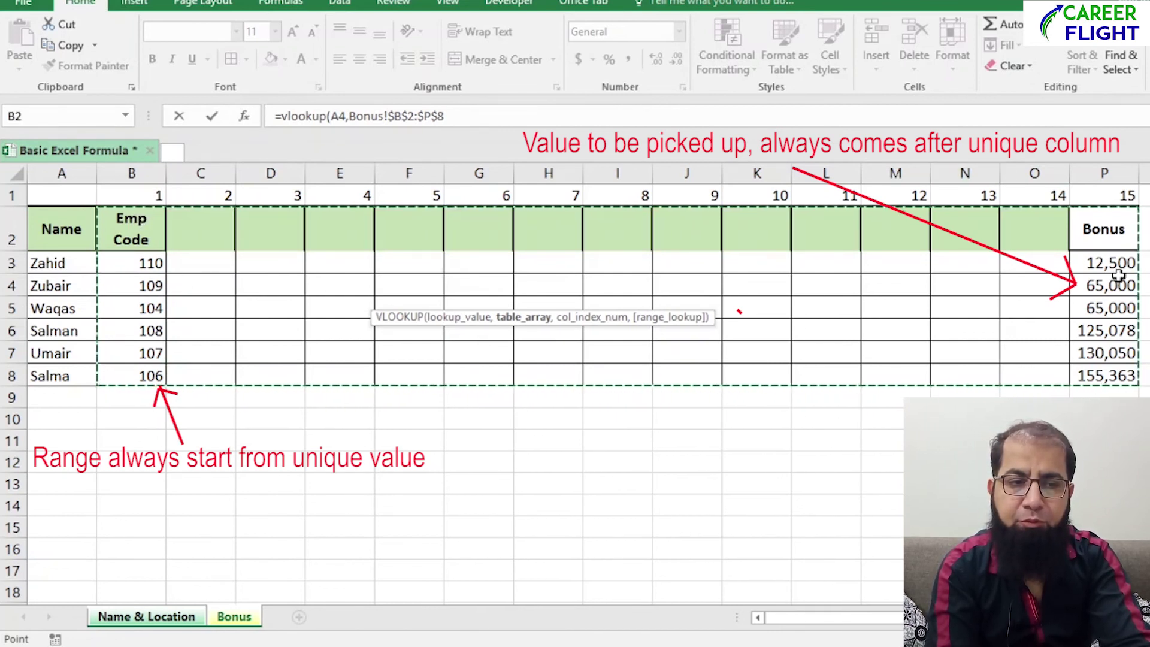
{"action": "left_click", "coordinate": [415, 117]}
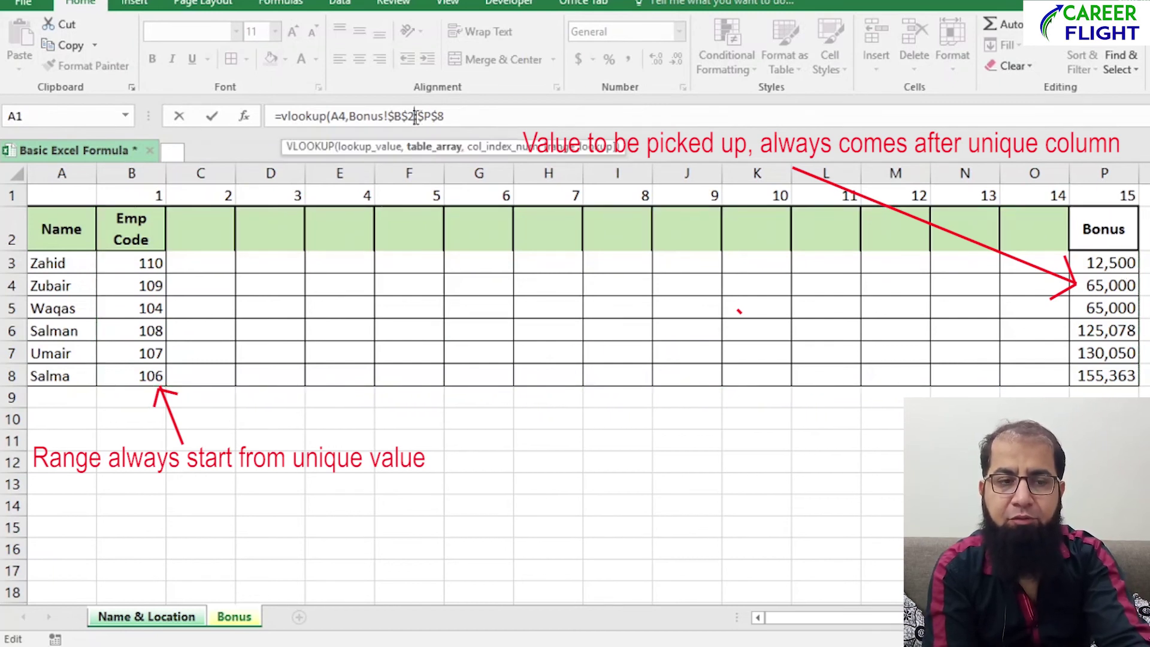
{"action": "left_click", "coordinate": [447, 114]}
{"action": "type", "text": ","}
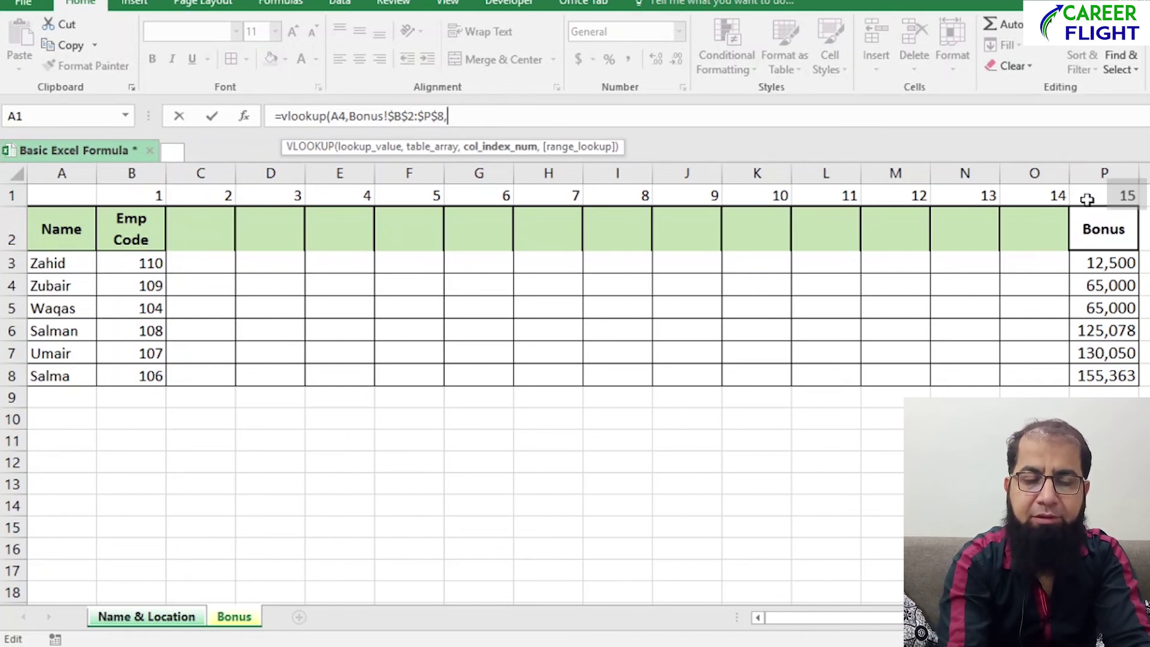
{"action": "type", "text": "15"}
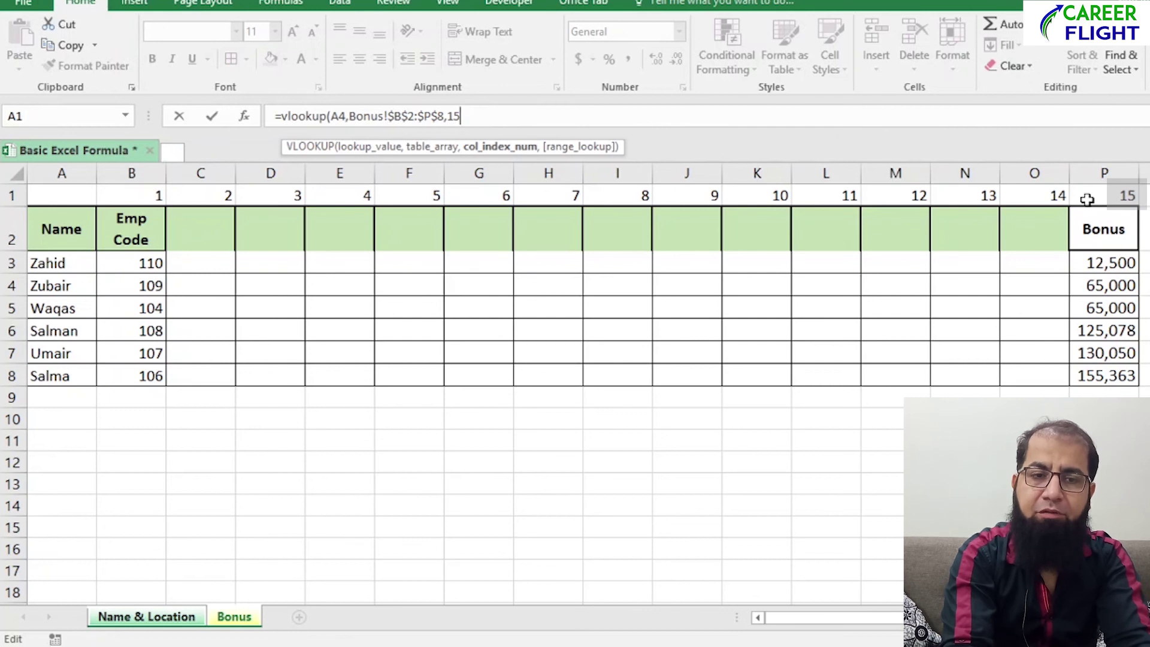
{"action": "type", "text": ",false"}
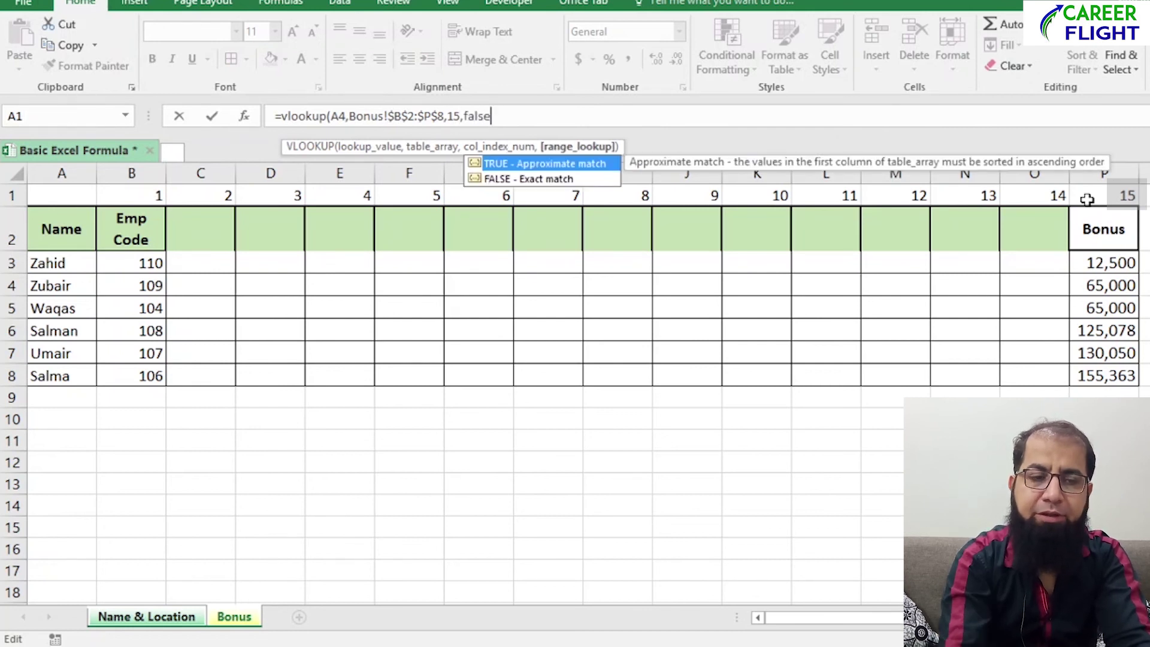
{"action": "key", "text": "Return"}
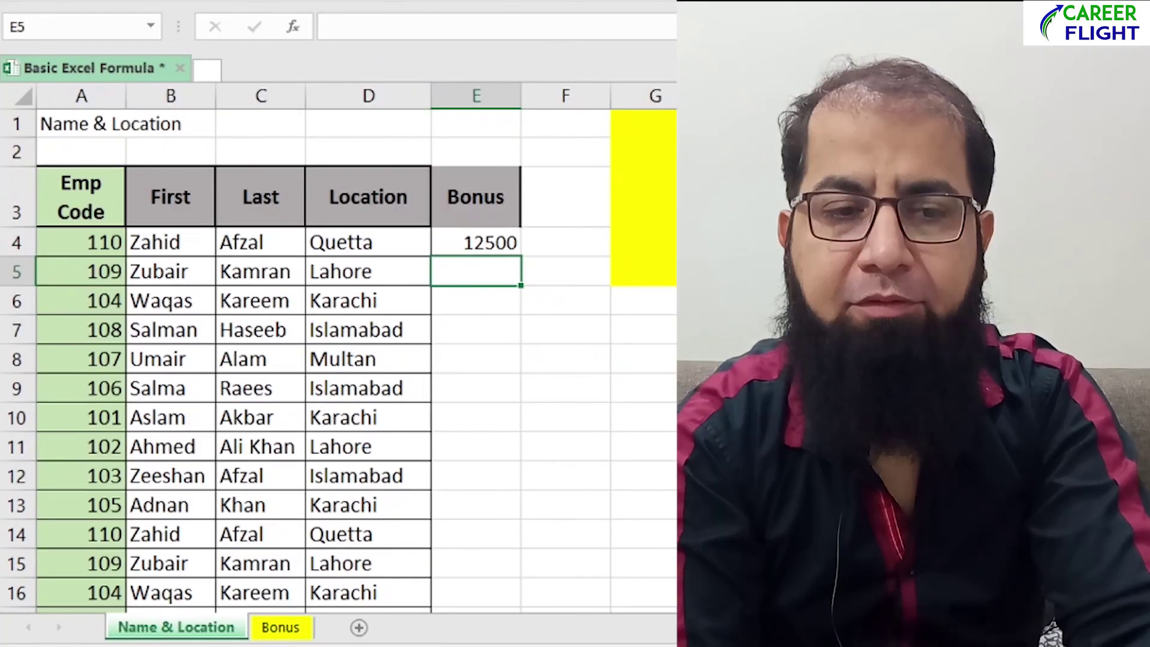
Fill E4's VLOOKUP down column E, giving 65000, 125078, 155363 and #N/A, then inspect the copies.
{"action": "left_click", "coordinate": [414, 295]}
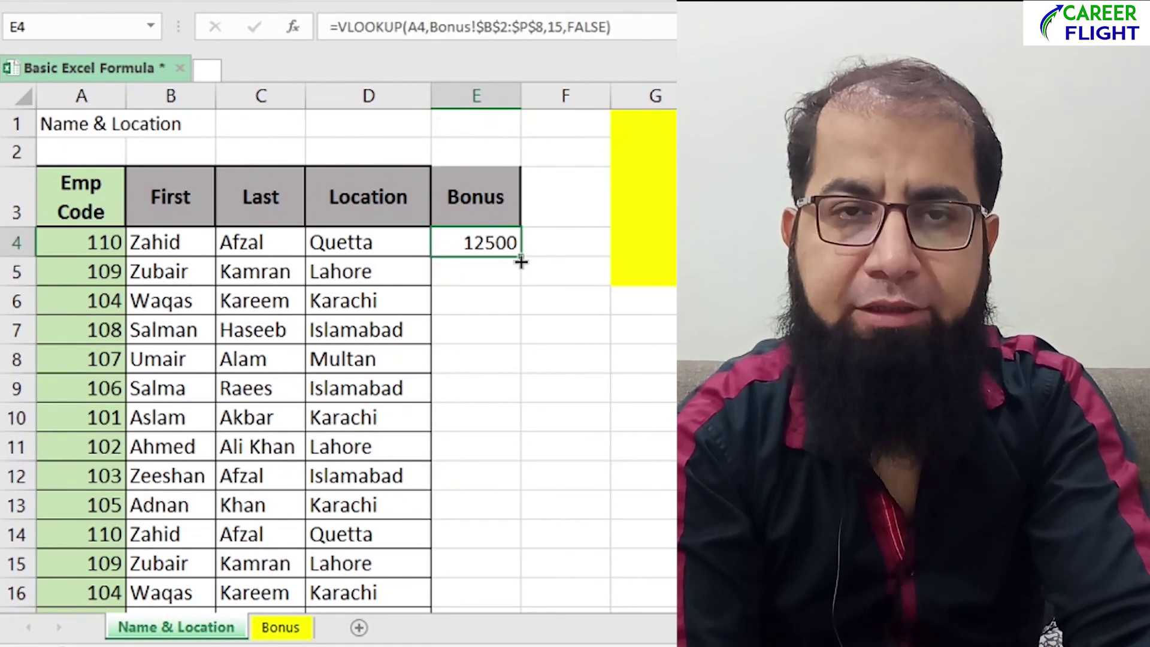
{"action": "double_click", "coordinate": [522, 256]}
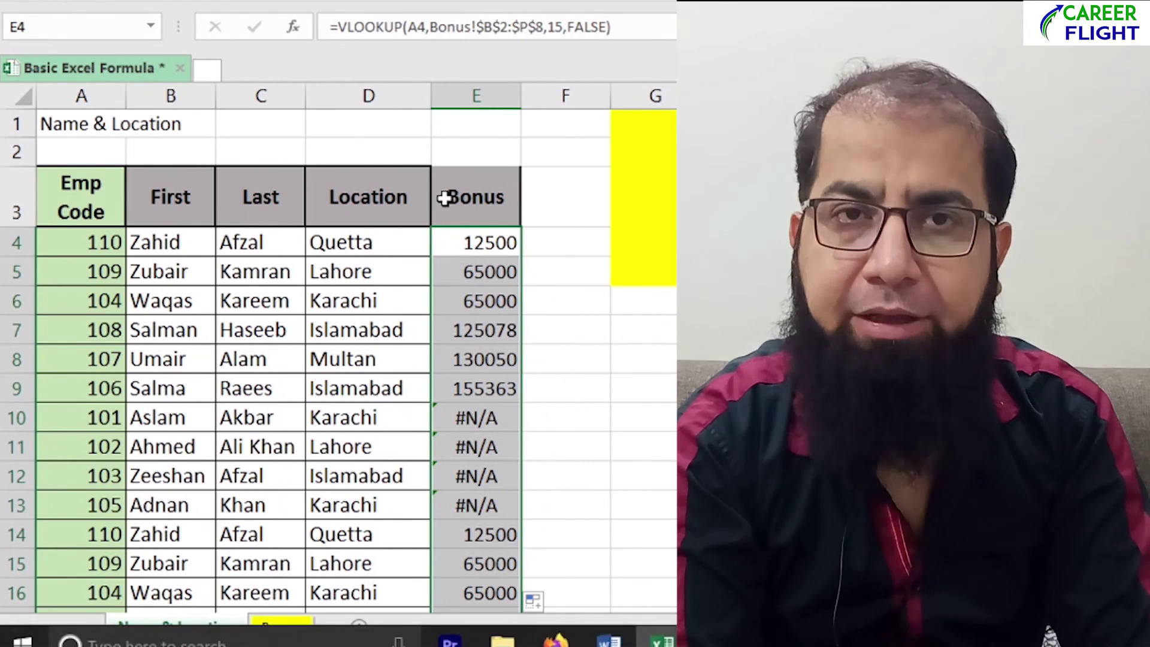
{"action": "left_click_drag", "start_coordinate": [459, 244], "coordinate": [473, 332]}
{"action": "left_click", "coordinate": [460, 245]}
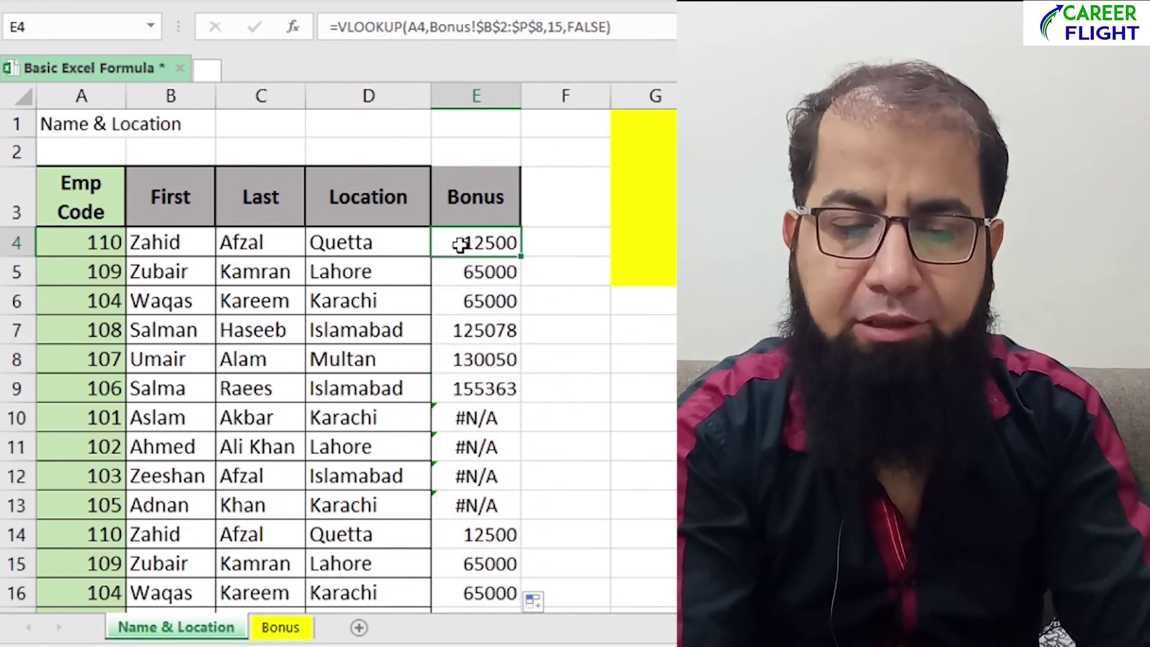
{"action": "double_click", "coordinate": [460, 244]}
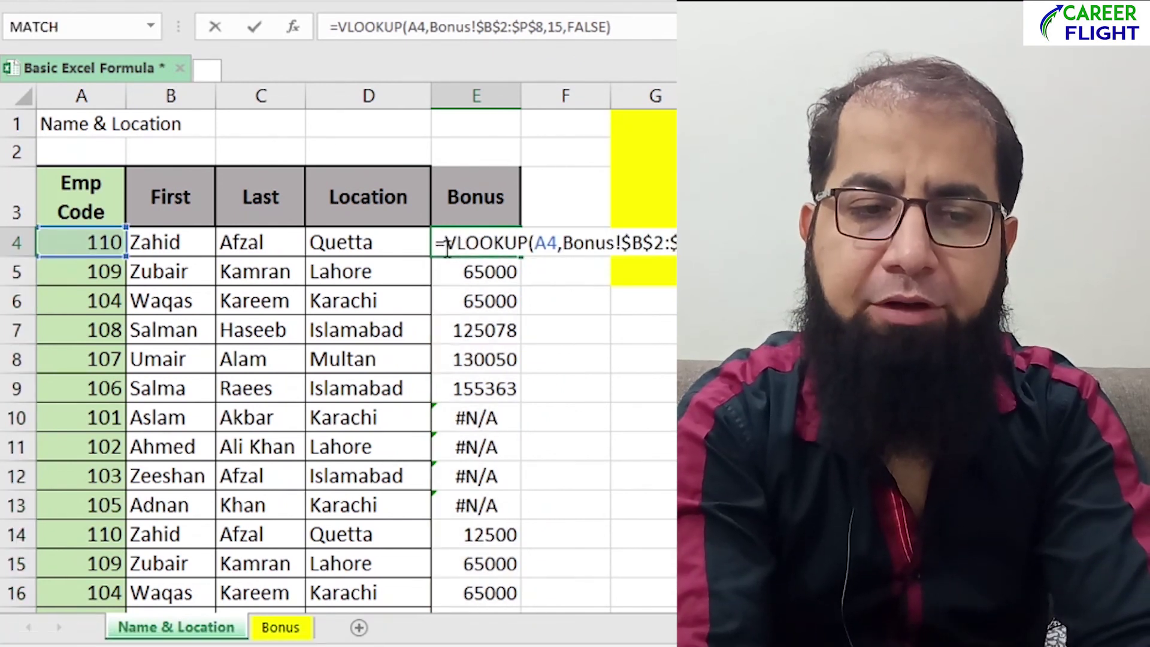
{"action": "type", "text": "ife"}
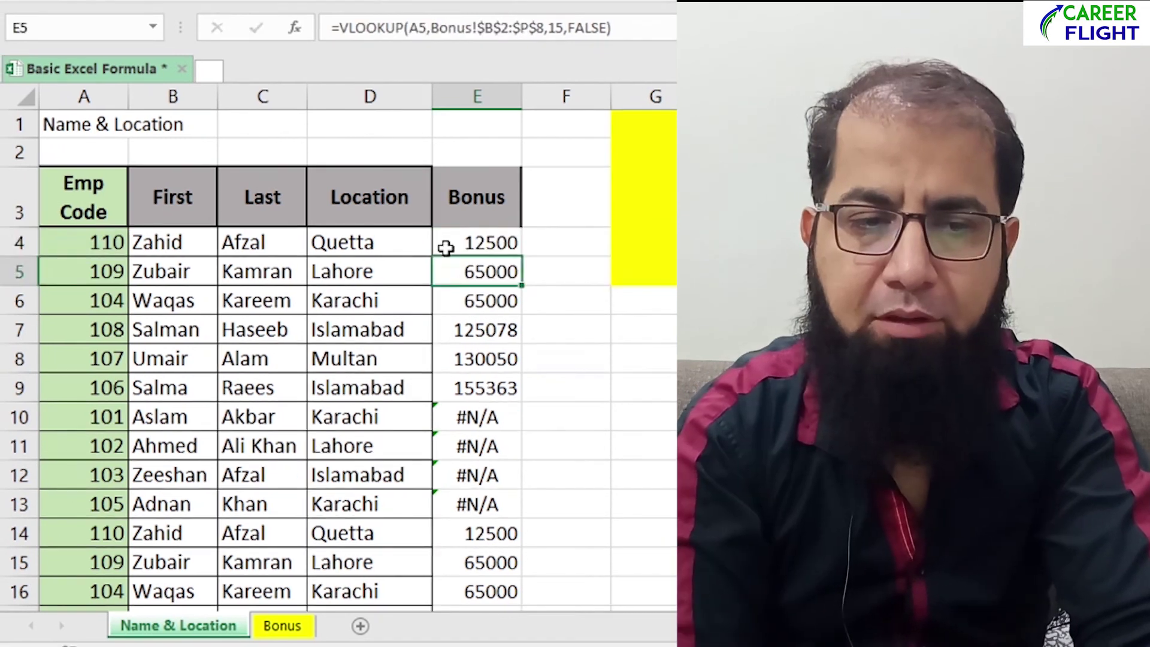
{"action": "left_click", "coordinate": [497, 244]}
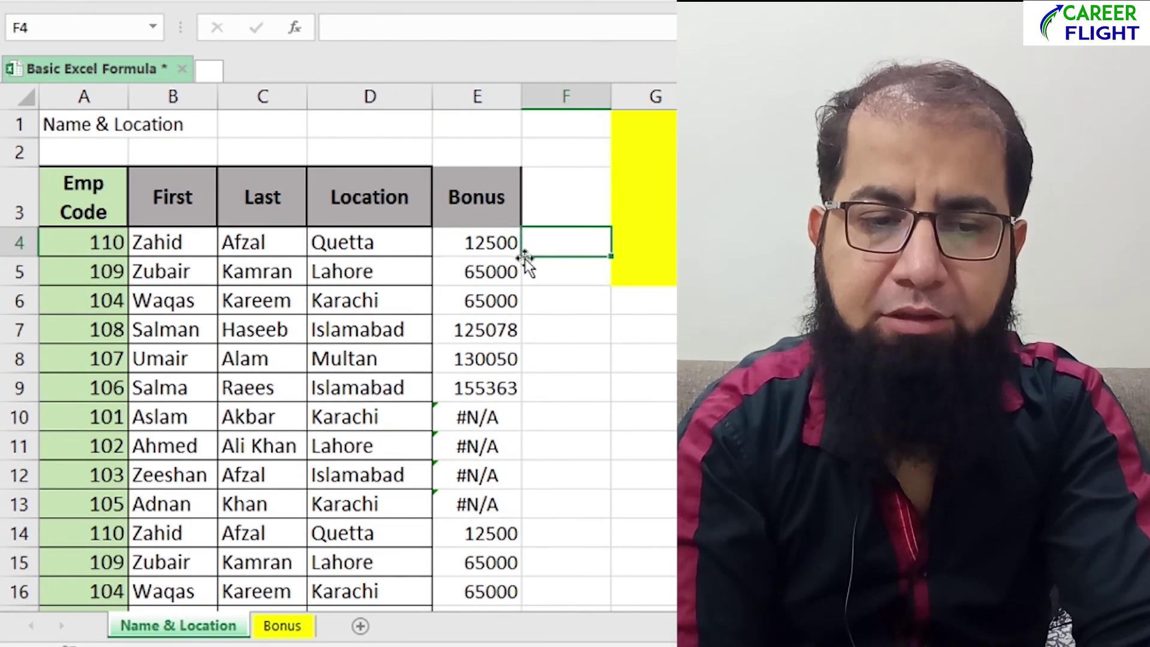